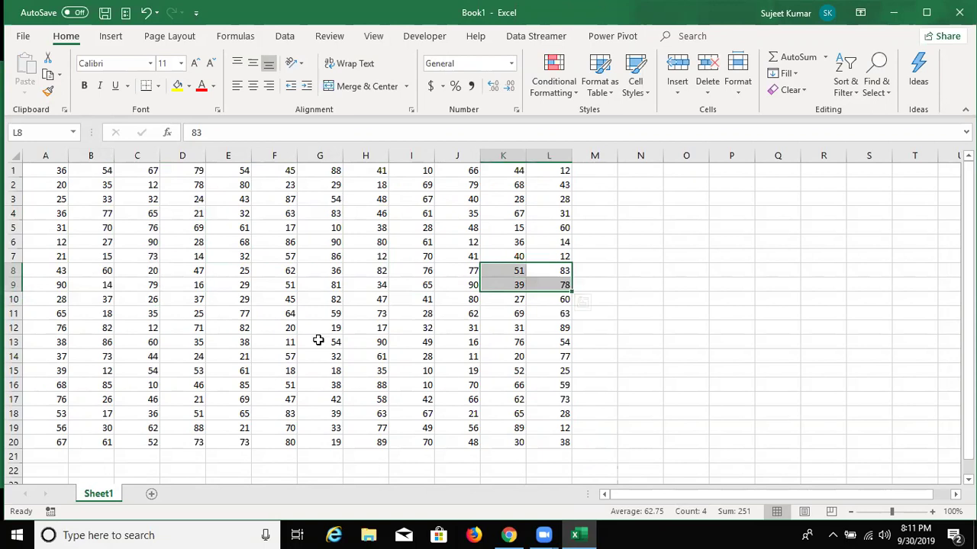
left_click(280, 270)
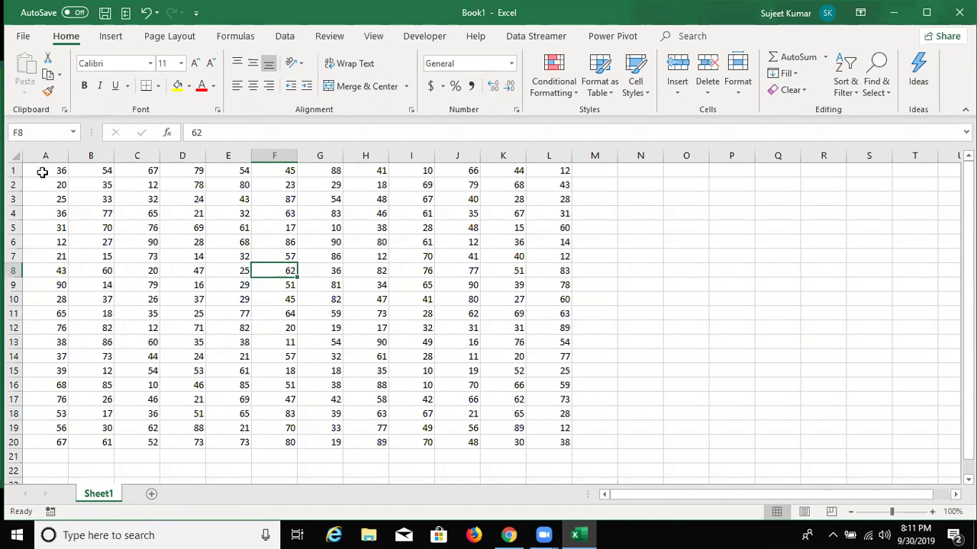
left_click(42, 170)
left_click(133, 211)
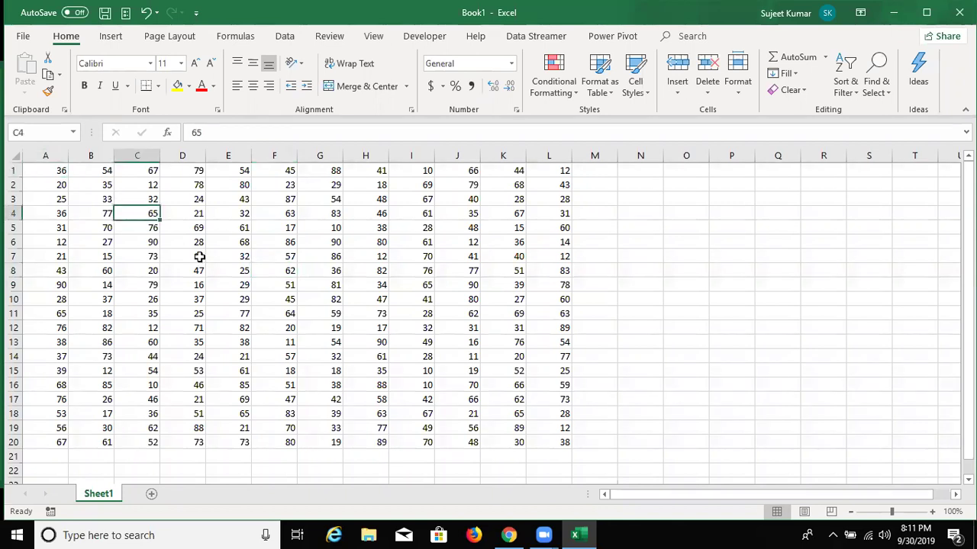
Select the range A1:L15, extending from cell A1 across the columns and down the rows.
left_click(48, 169)
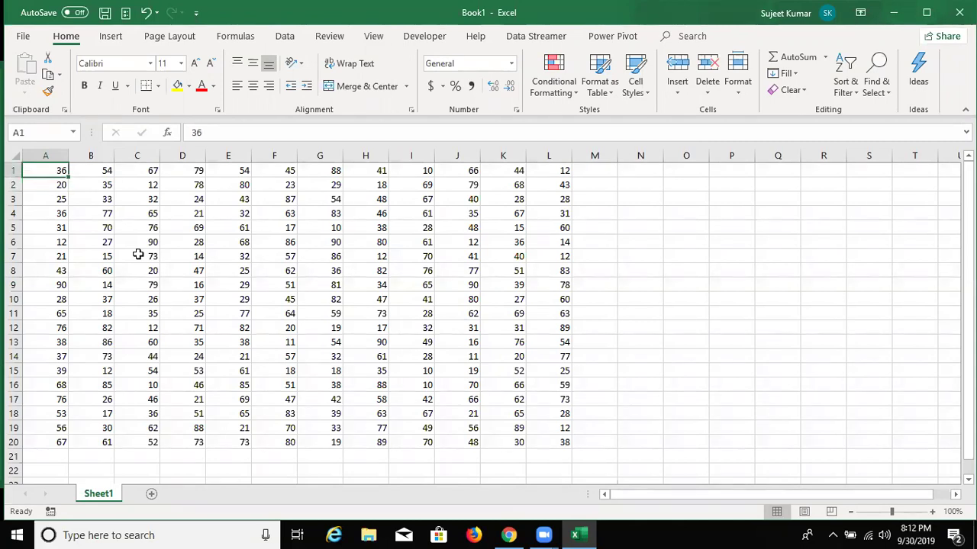
key("shift+Right")
key("shift+Right")
key("shift+Right")
key("shift+Right")
key("shift+Right")
key("shift+Right")
key("shift+Right")
key("shift+Right")
key("shift+Right")
key("shift+Right")
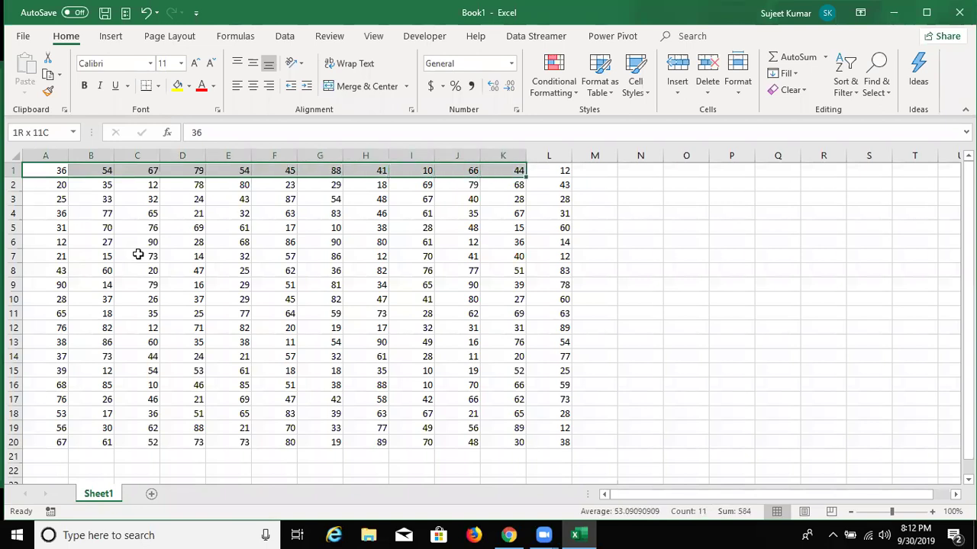
key("shift+Right")
key("shift+Down")
key("shift+Down")
key("shift+Down")
key("shift+Down")
key("shift+Down")
key("shift+Down")
key("shift+Down")
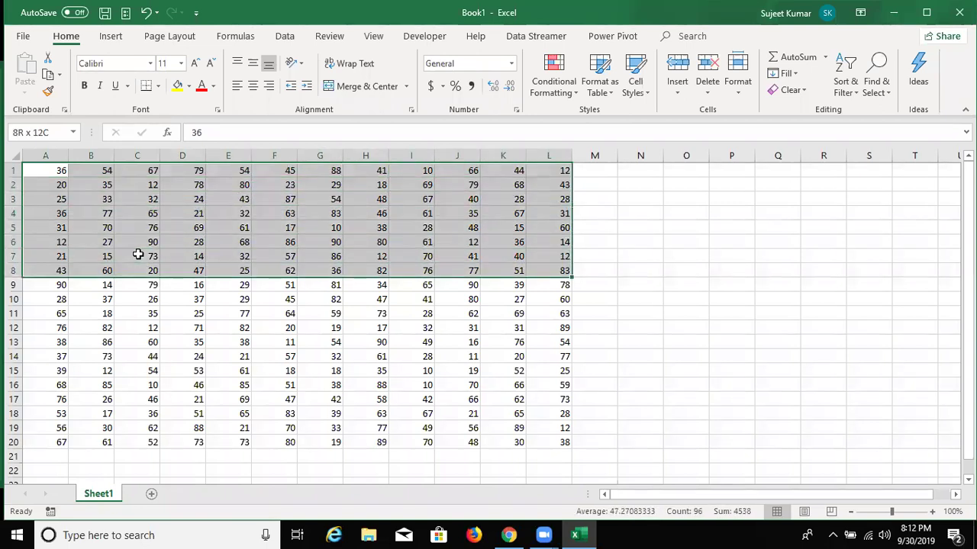
key("shift+Down")
key("shift+Down")
key("shift+Down")
key("shift+Down")
key("shift+Down")
key("shift+Down")
key("shift+Down")
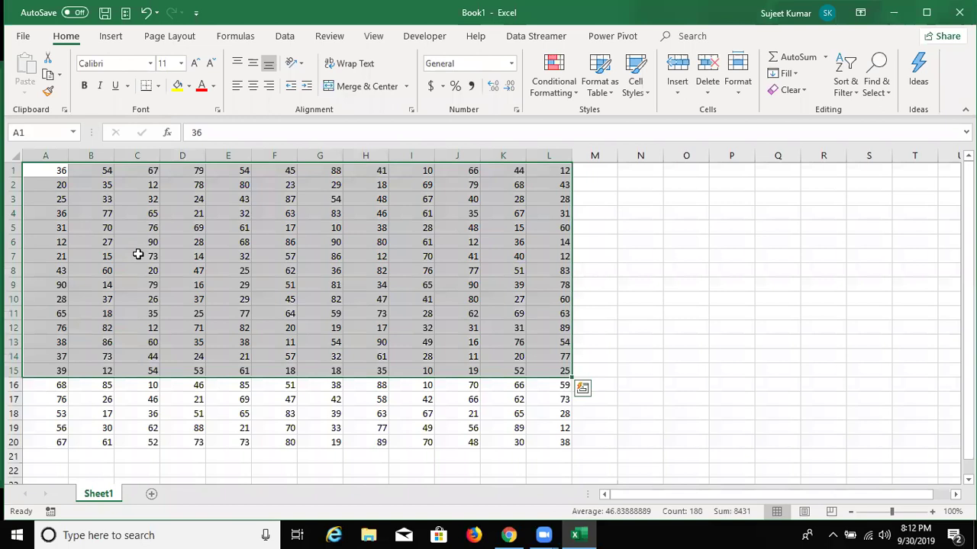
Go from A1 to the last filled cell in column A, and briefly select the whole column before returning to A1.
key("ctrl+Home")
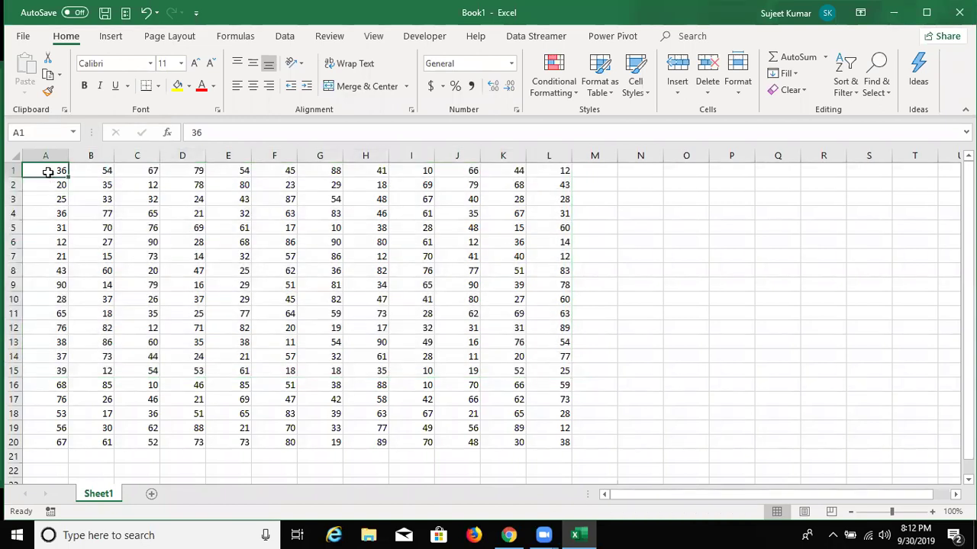
key("ctrl+Down")
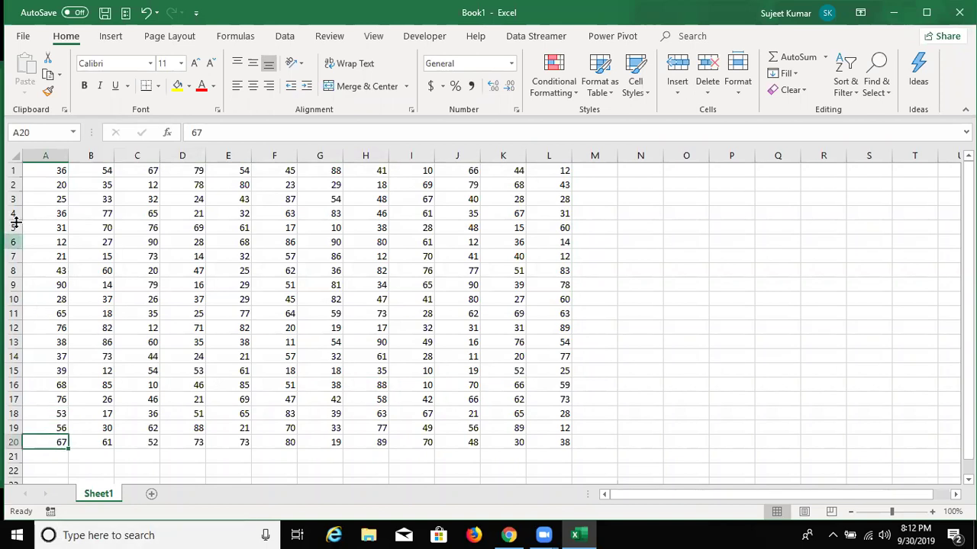
left_click(45, 155)
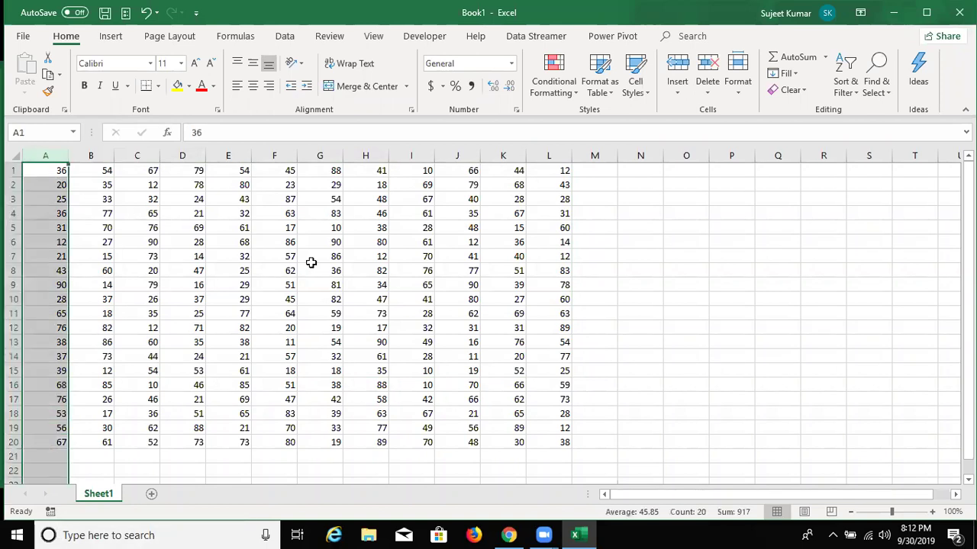
left_click(39, 169)
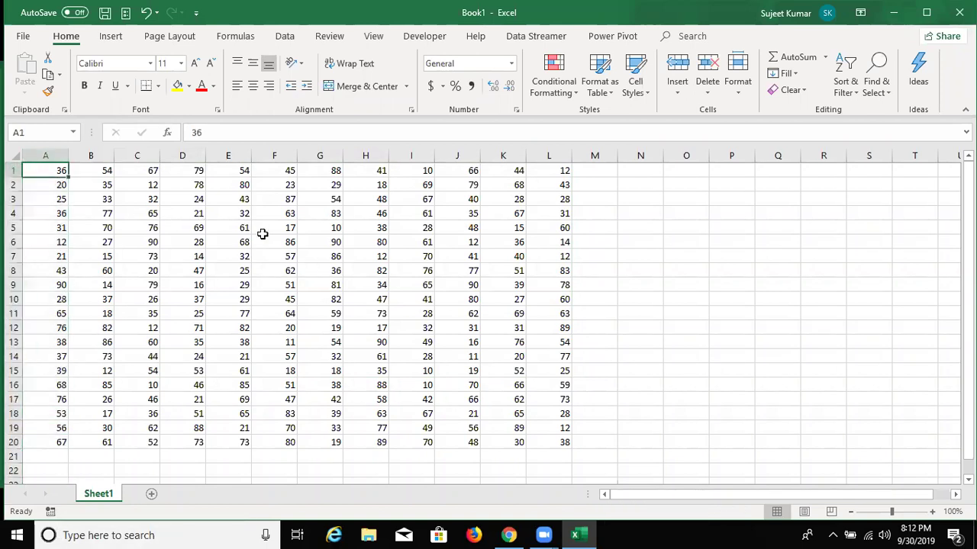
Jump between the first and last filled cells of column A, ending in empty cell A21 below the data.
key("ctrl")
key("ctrl+Down")
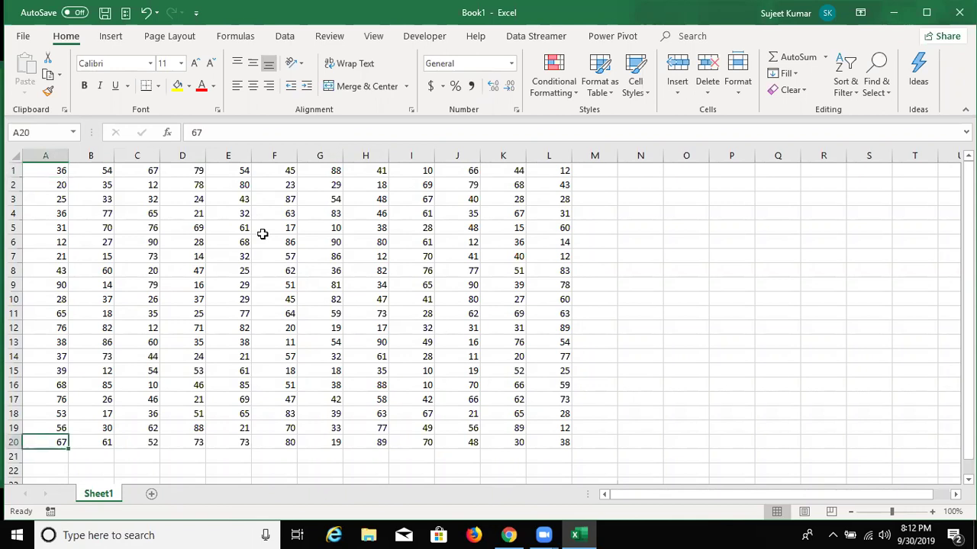
key("ctrl+Up")
key("Down")
key("ctrl+Down")
key("Down")
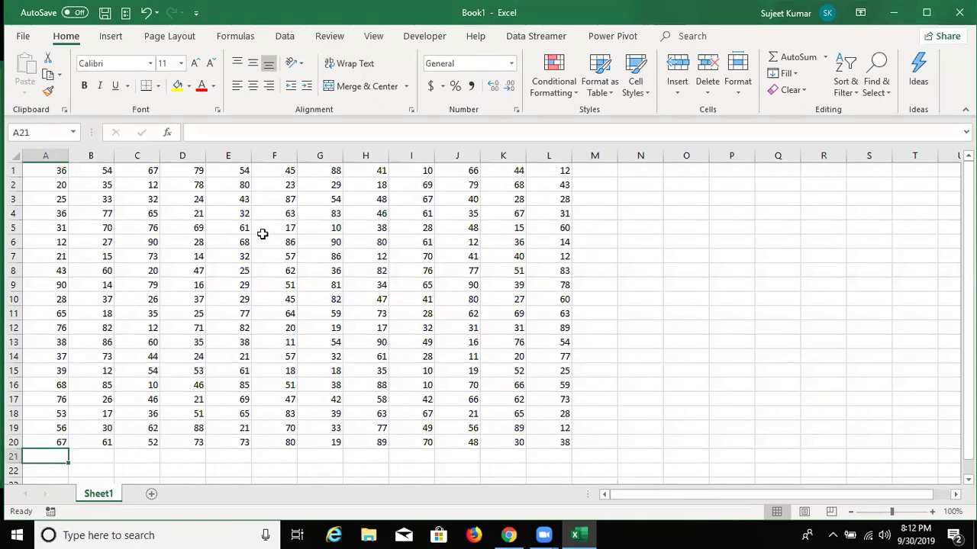
Explore the empty cells below the data in column A, jumping and stepping down and up, and return to A21.
scroll(305, 340, "down", 10)
scroll(300, 344, "up", 6)
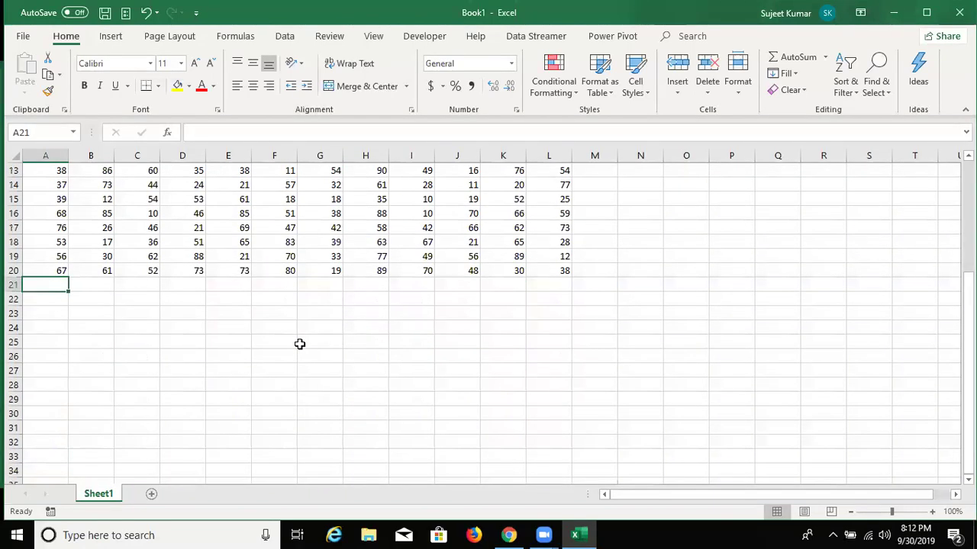
key("ctrl")
key("ctrl+Down")
key("Up")
key("Up")
key("ctrl+Up")
key("Down")
key("Down")
key("Down")
key("Down")
key("Down")
key("Up")
key("Up")
key("Up")
key("Up")
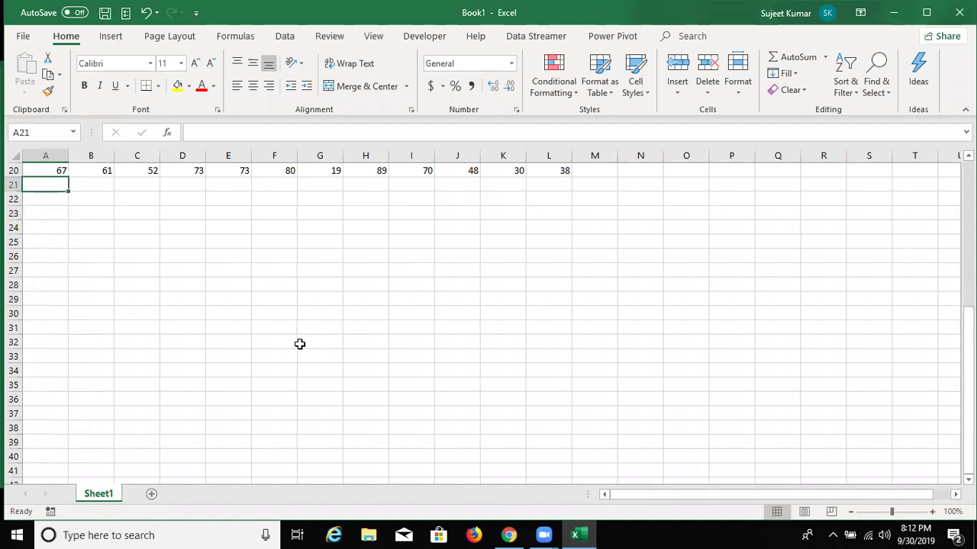
Step down through the empty cells below A21 and back up column A into the data.
key("shift+Down")
key("shift+Down")
key("shift+Down")
key("shift+Down")
key("shift+Down")
key("shift+Down")
key("Down")
key("Down")
key("Down")
key("Down")
key("Down")
key("Up")
key("Up")
key("Up")
key("Up")
key("Up")
key("Up")
key("Up")
key("Up")
key("Up")
key("Up")
key("Up")
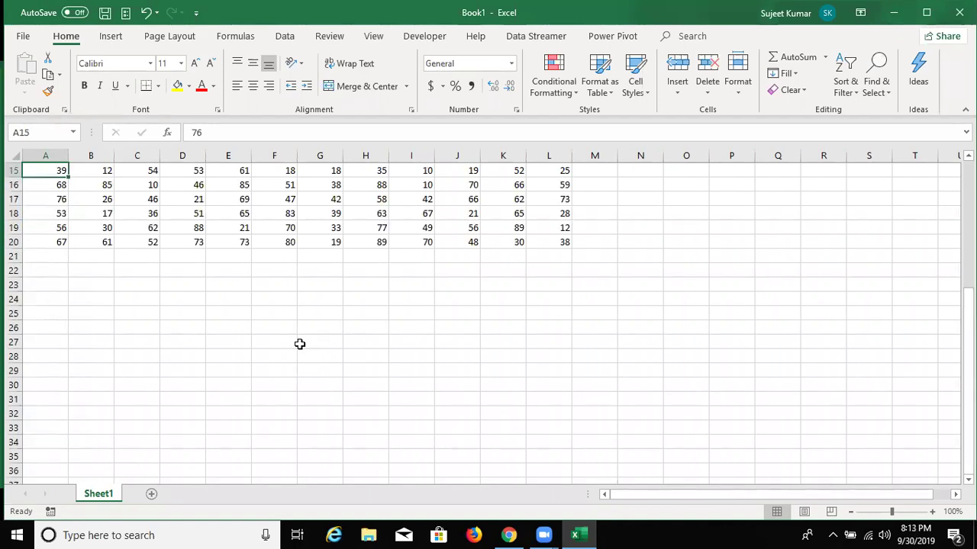
Return to A1, step several cells down column A and come back up to A1.
key("ctrl+Home")
key("Down")
key("Down")
key("Down")
key("Down")
key("Down")
key("Down")
key("Down")
key("Up")
key("Up")
key("Up")
key("Up")
key("Up")
key("Up")
key("Up")
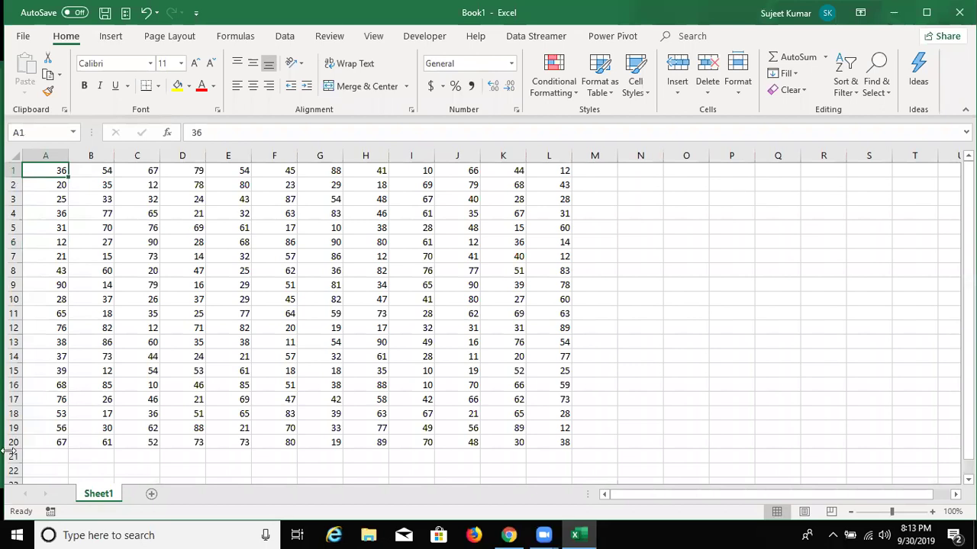
Jump to the last filled cell in column A, move up to cell A9 and clear its value.
key("ctrl+Down")
left_click(47, 164)
key("ctrl+Down")
key("Up")
key("Up")
key("Up")
key("Up")
key("Up")
key("Up")
key("Up")
key("Up")
key("Up")
key("Up")
key("Up")
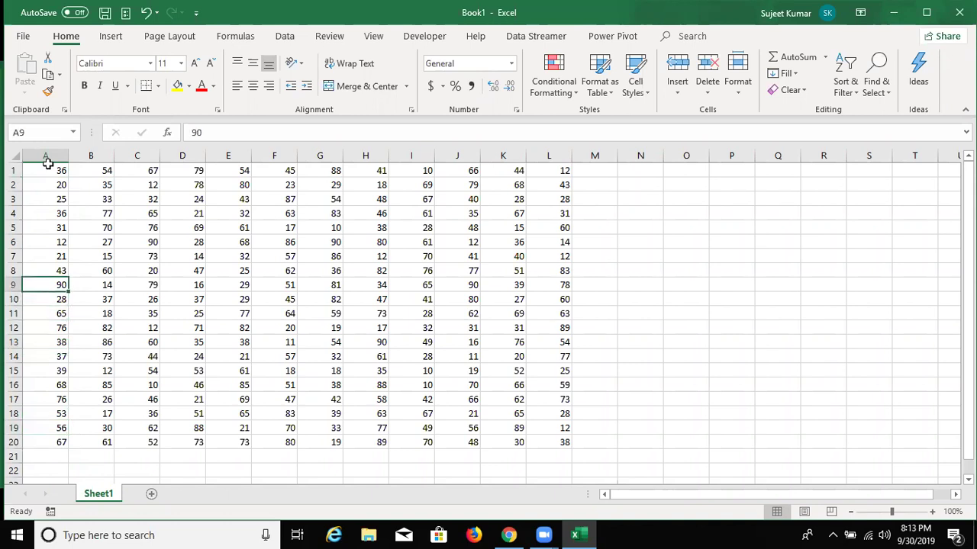
key("Delete")
Move up column A and jump down to the last filled cell before the gap at A9.
key("Up")
key("Up")
key("Up")
key("Up")
key("Up")
key("Up")
key("Up")
key("Up")
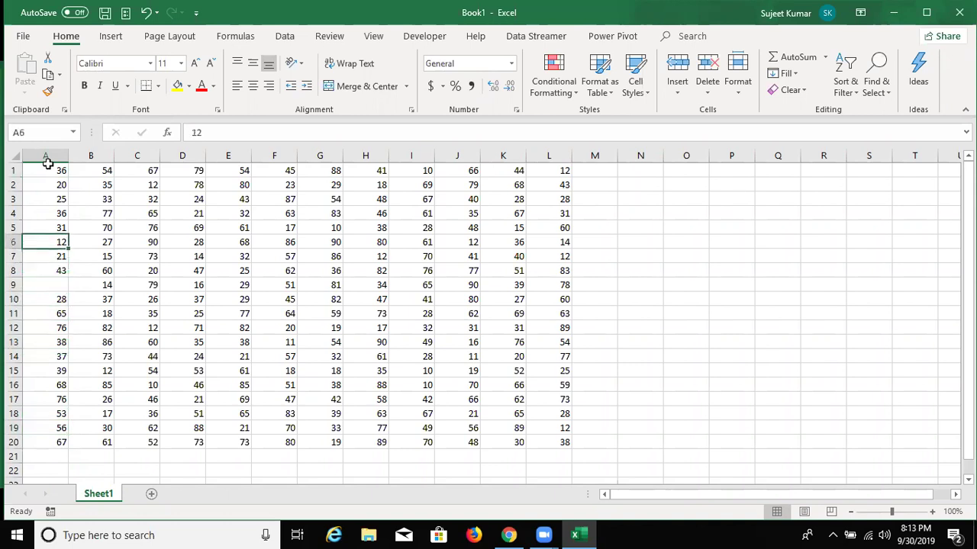
key("ctrl+Down")
Enter 45 in the blank cell A9.
key("Down")
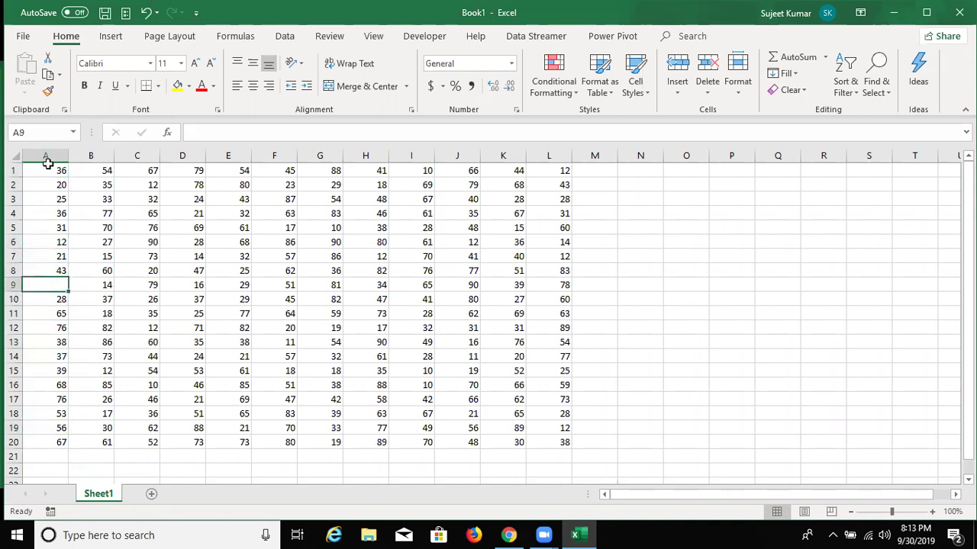
type("45")
key("Up")
Jump to A1 and select all the filled cells of column A, A1:A20.
key("Up")
key("ctrl+Up")
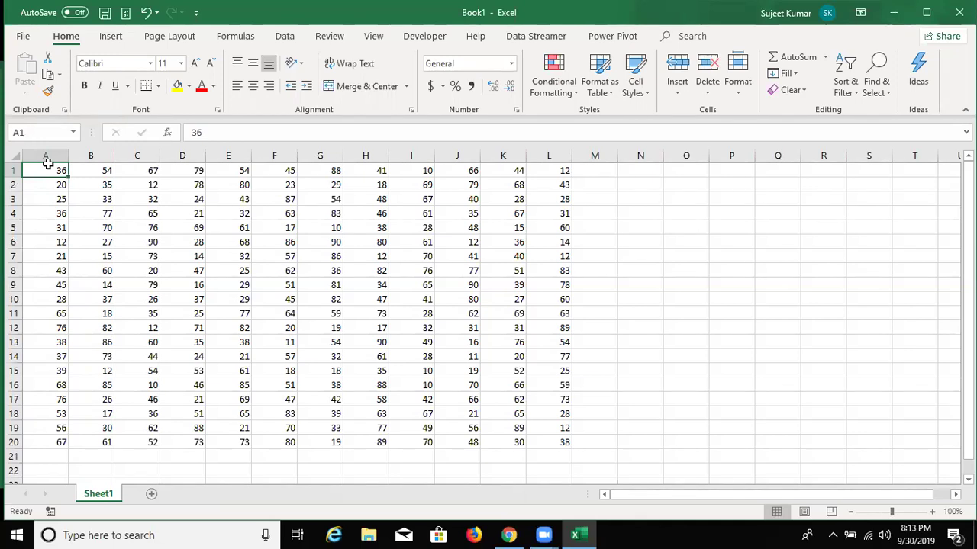
key("ctrl+shift+Down")
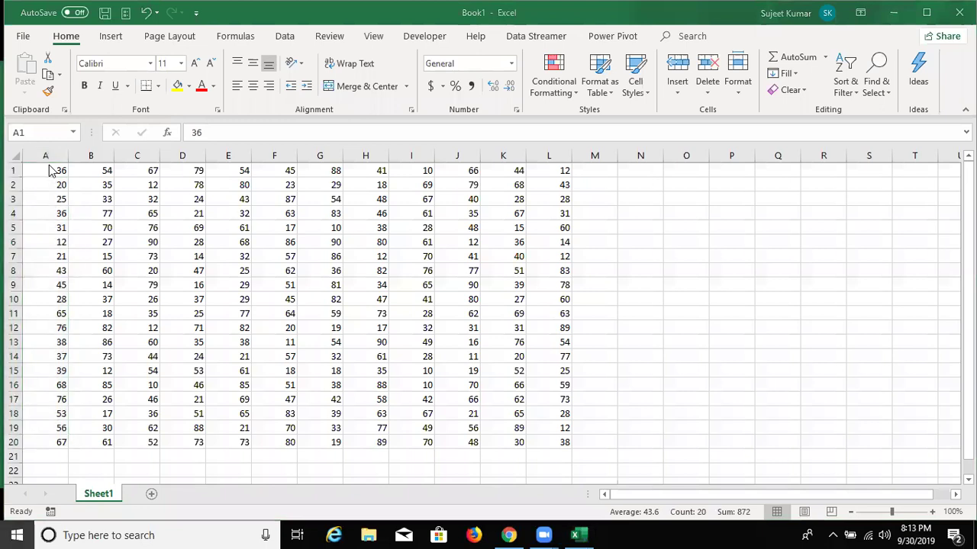
Reset the selection to A1, open the Windows On-Screen Keyboard and move it away from the first columns of the sheet.
left_click(48, 170)
key("super")
type("key")
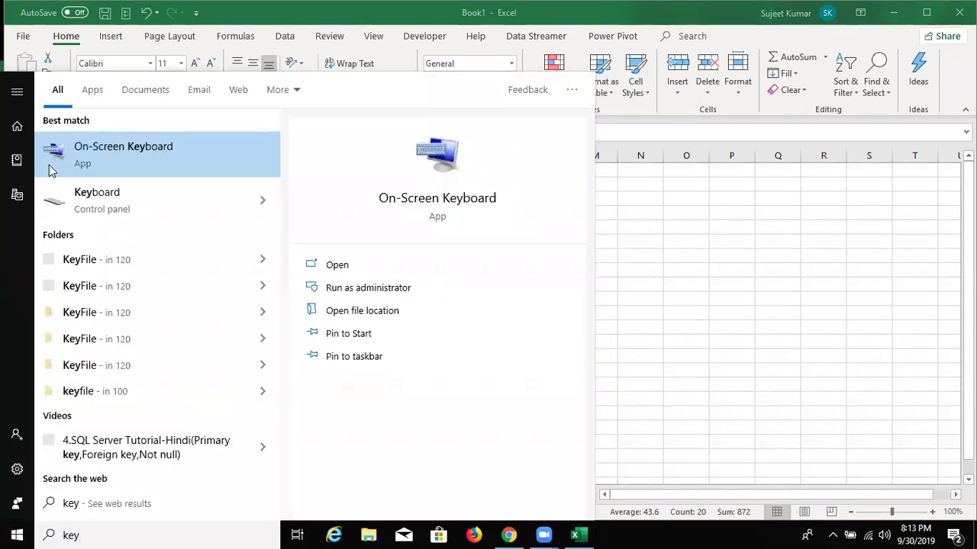
left_click(394, 203)
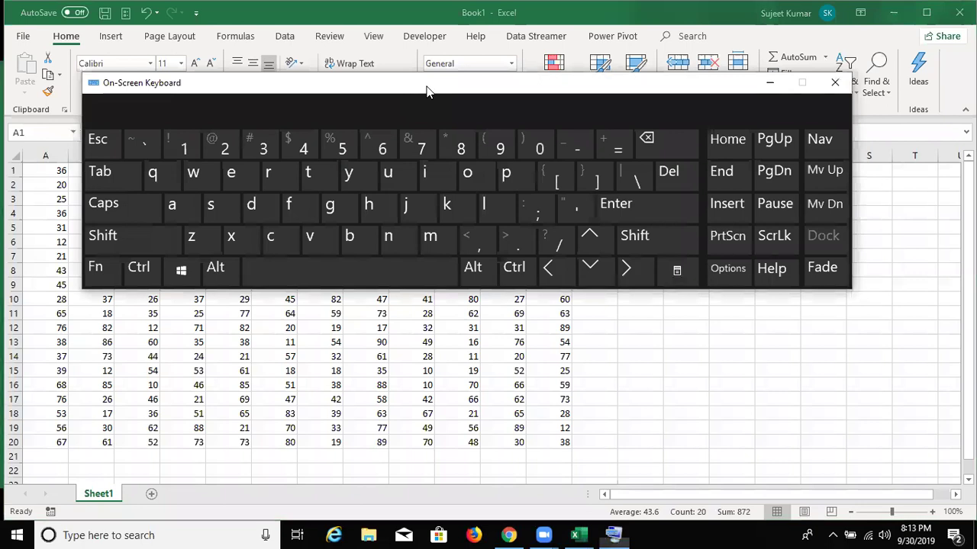
left_click_drag(427, 90, 660, 20)
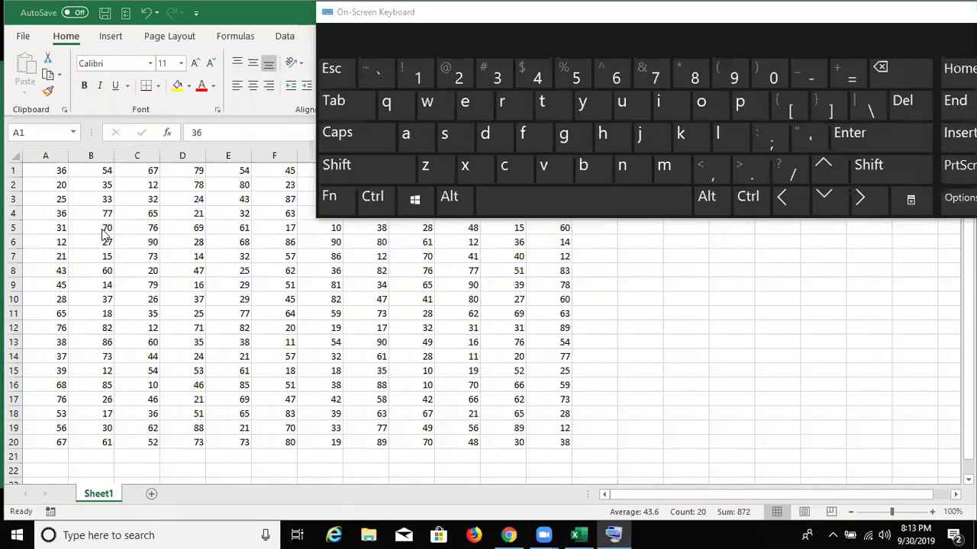
Jump repeatedly between A1 and A20, the first and last filled cells of column A, finishing in A1.
left_click(48, 169)
key("ctrl")
key("ctrl")
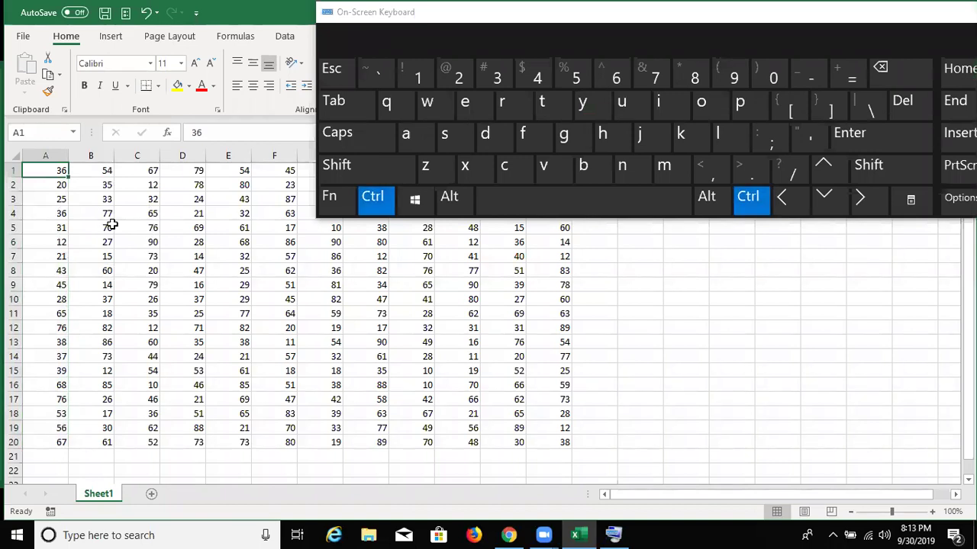
key("ctrl+Down")
key("ctrl+Up")
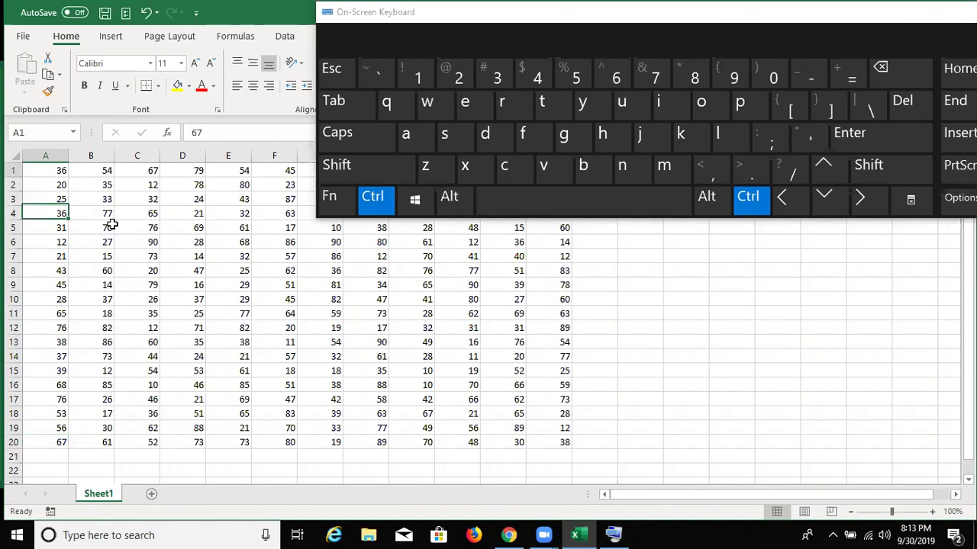
key("ctrl+Down")
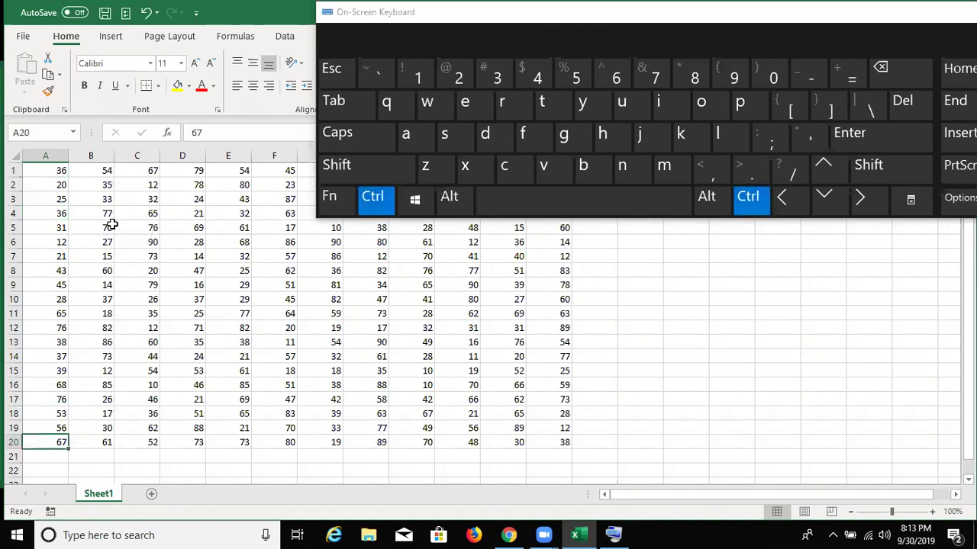
left_click(822, 177, "ctrl")
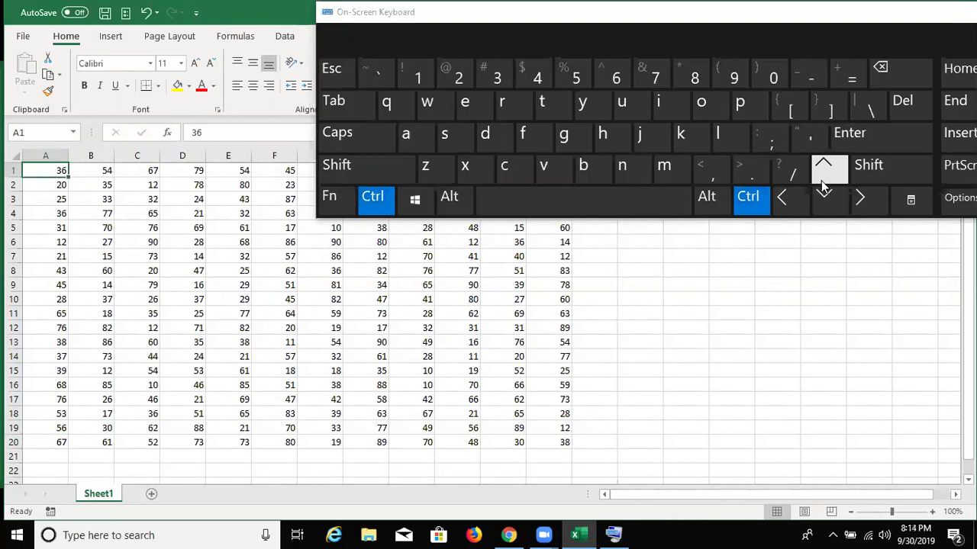
left_click(824, 194, "ctrl")
left_click(823, 175, "ctrl")
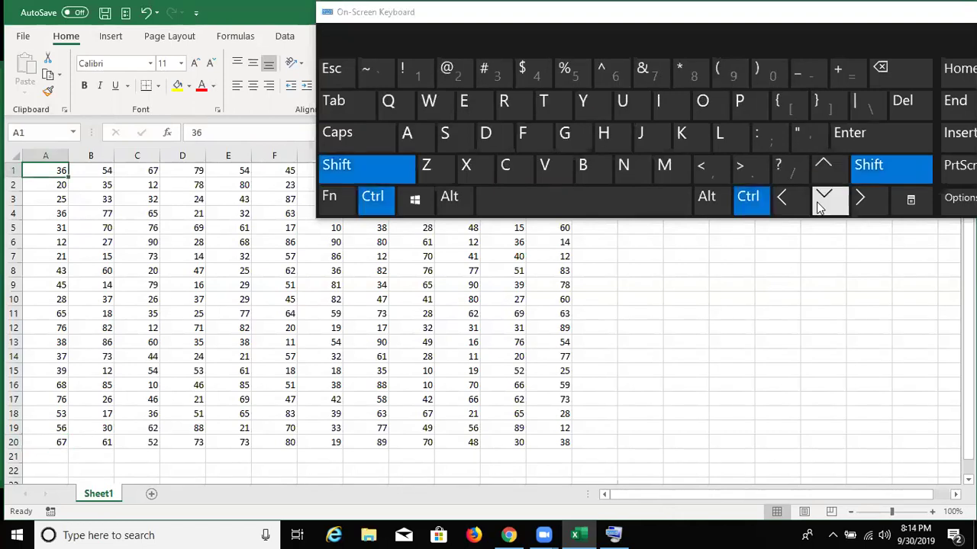
Extend and shrink the selection from A1 to the data edges, including A1:A20 and A1:L1, and clear it by selecting D3.
left_click(824, 194, "ctrl+shift")
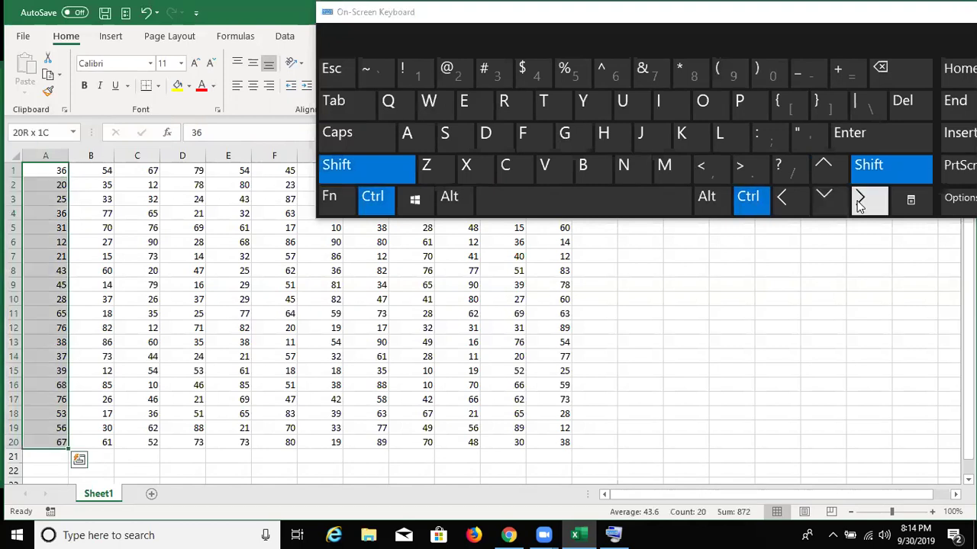
left_click(859, 197, "ctrl+shift")
left_click(824, 169, "ctrl+shift")
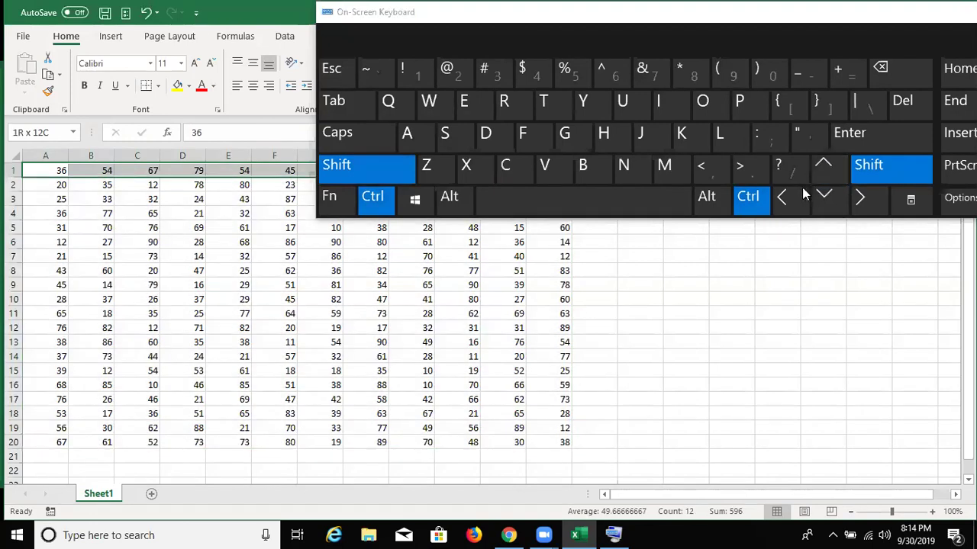
left_click(826, 202, "ctrl+shift")
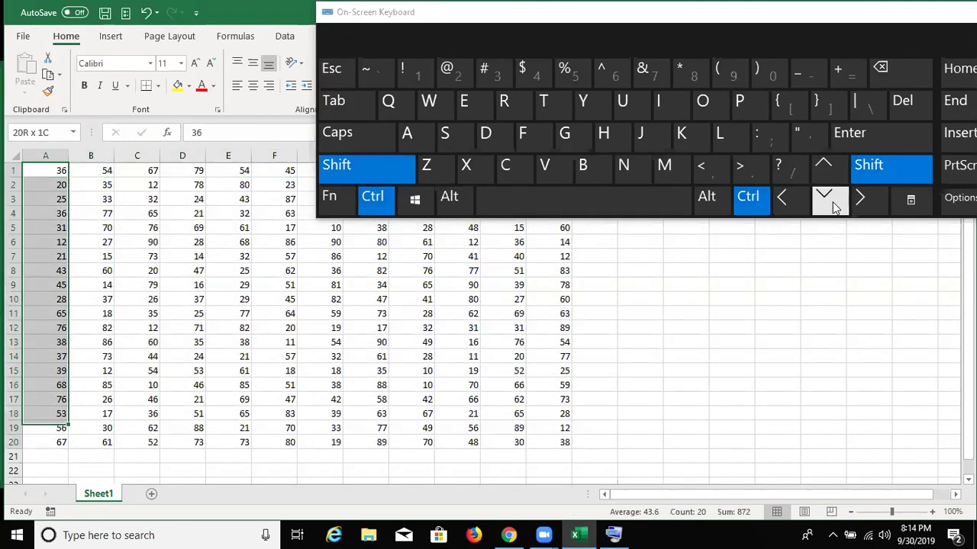
left_click(862, 199, "ctrl+shift")
left_click(832, 171, "ctrl+shift")
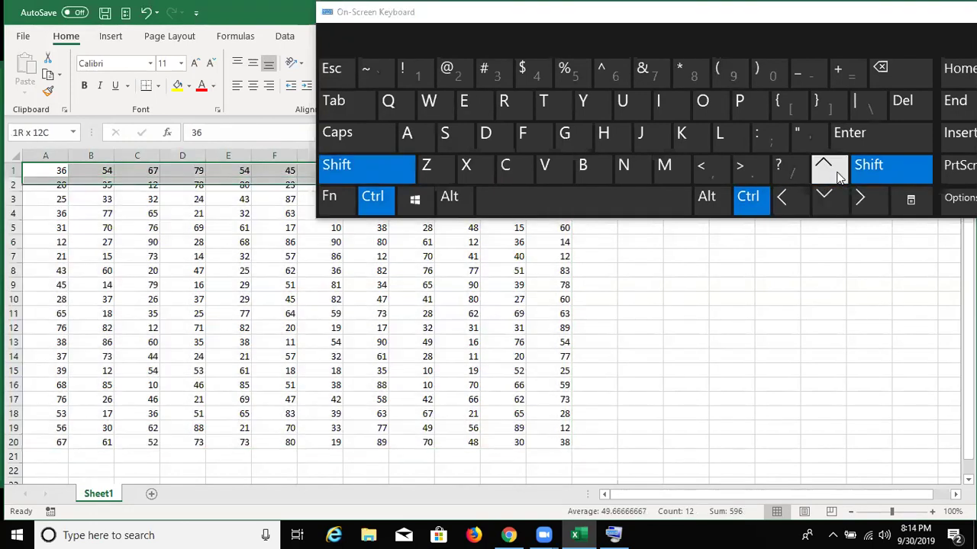
left_click(789, 198, "ctrl+shift")
left_click(188, 201)
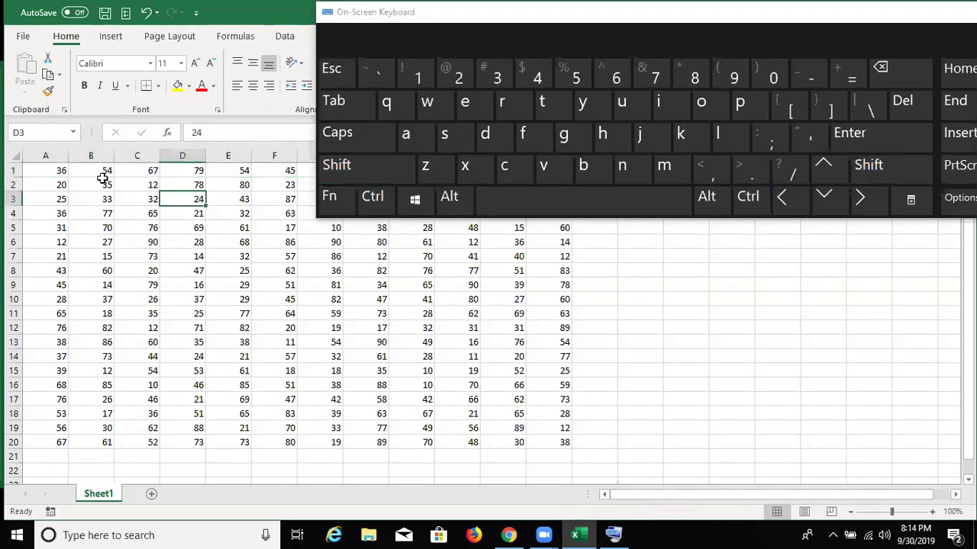
Extend the selection from A1 across row 1 and down to L20, and reset it to A1.
left_click(58, 166)
key("ctrl")
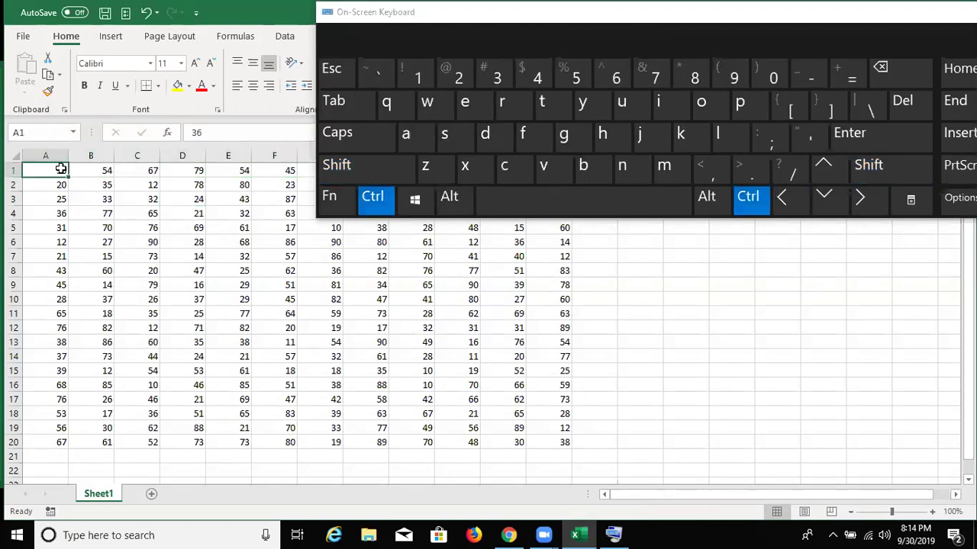
key("shift")
key("ctrl+shift+Right")
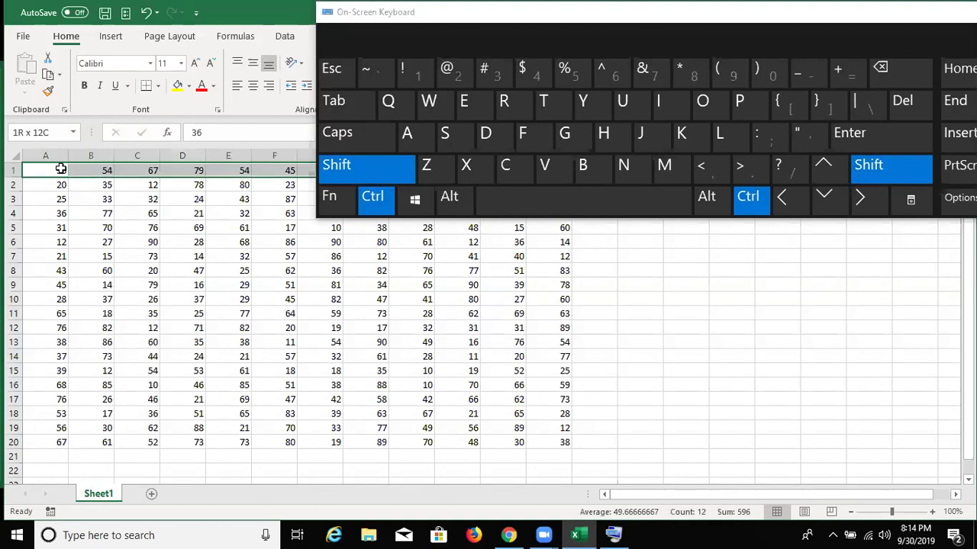
key("ctrl+shift+Down")
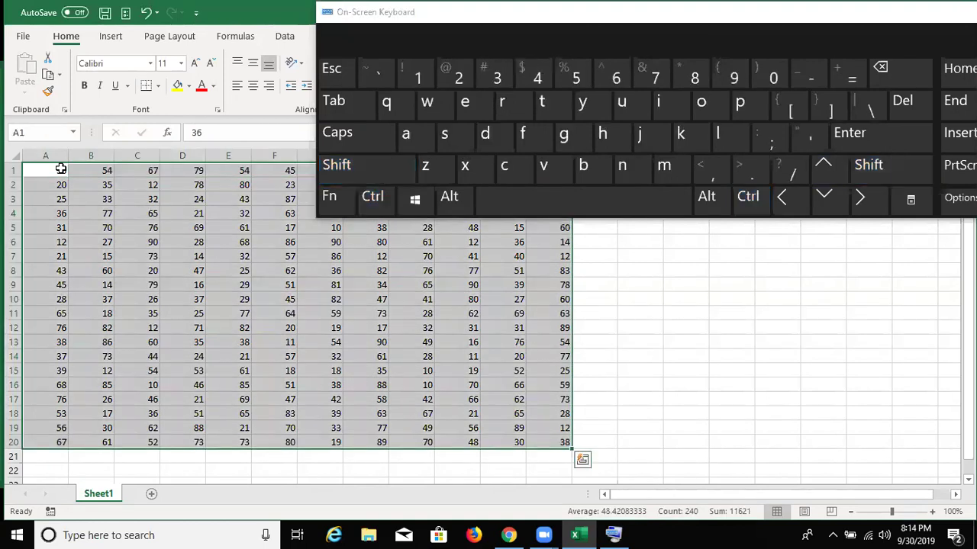
left_click(61, 168)
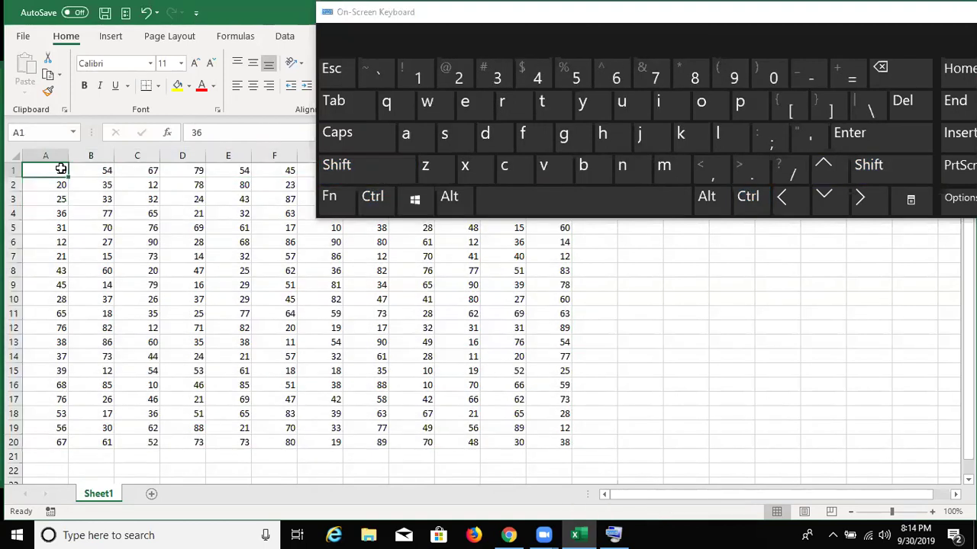
From A2, select the surrounding data block A1:L20 and expand the selection to the entire sheet.
key("Down")
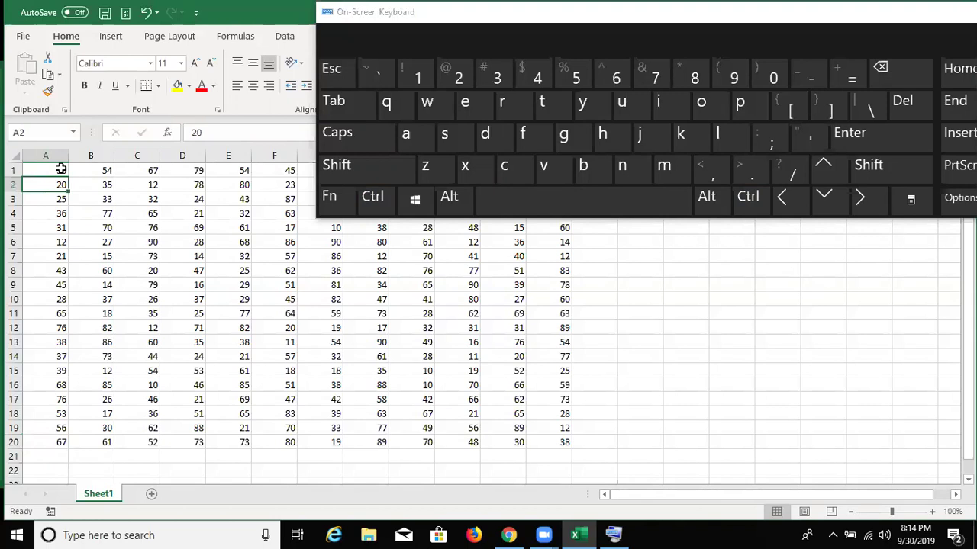
key("ctrl")
key("ctrl+a")
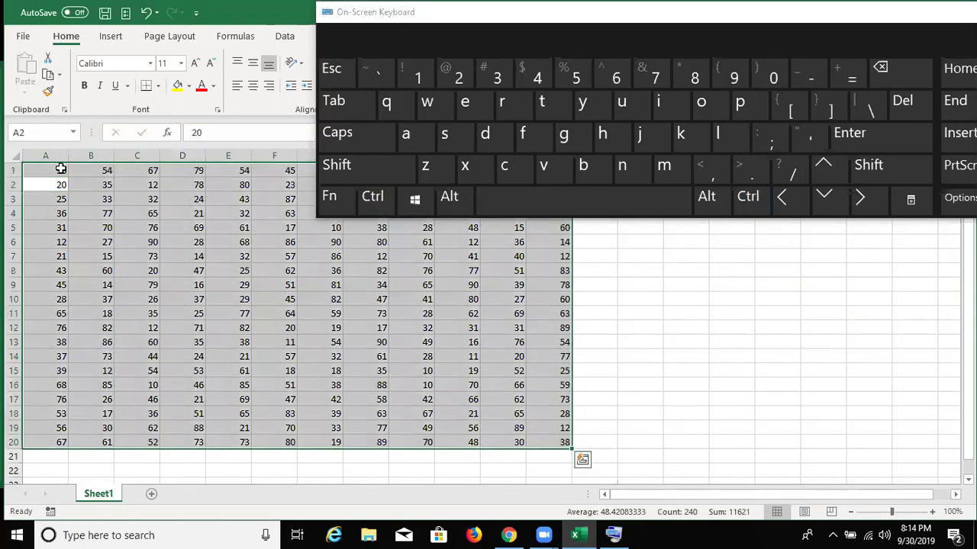
left_click(372, 197)
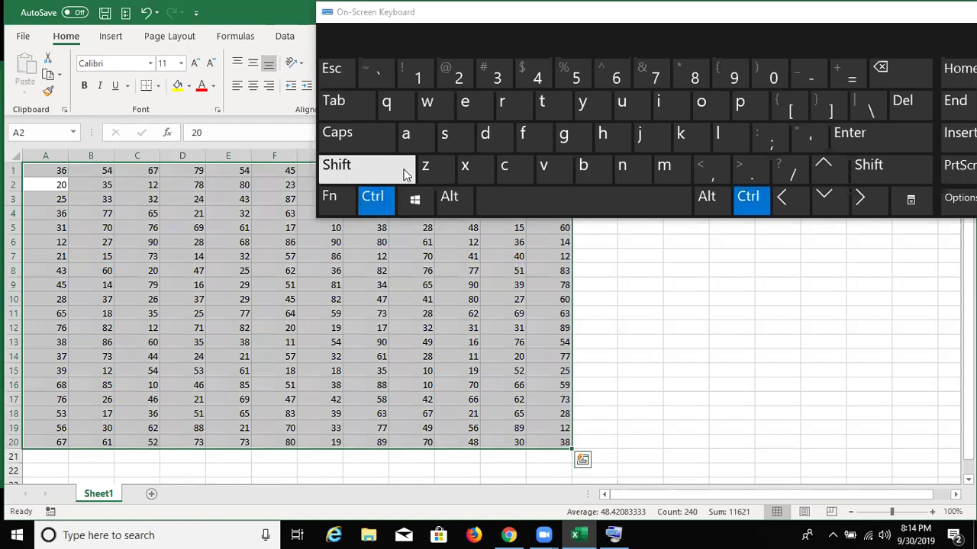
left_click(405, 145)
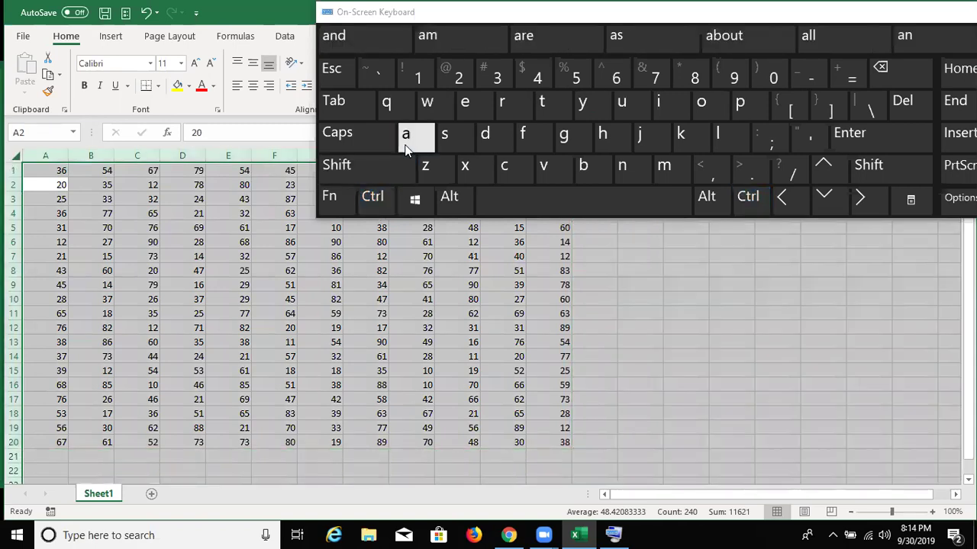
Clear the whole-sheet selection and select the data block A1:L20 from A1 using the On-Screen Keyboard.
left_click(217, 210)
left_click(47, 170)
left_click(373, 197)
left_click(406, 141)
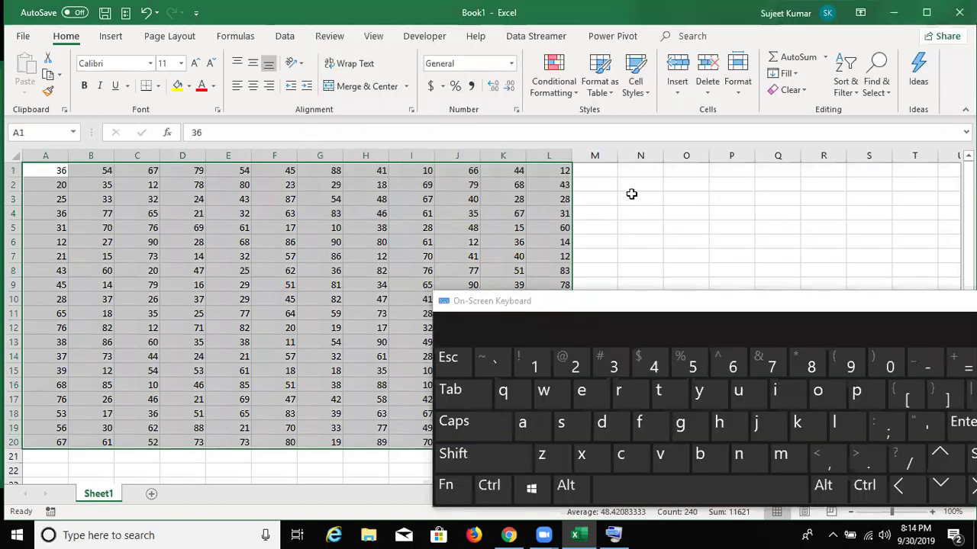
Enter x in cells M1, N2 and O1, next to the number block.
left_click(608, 174)
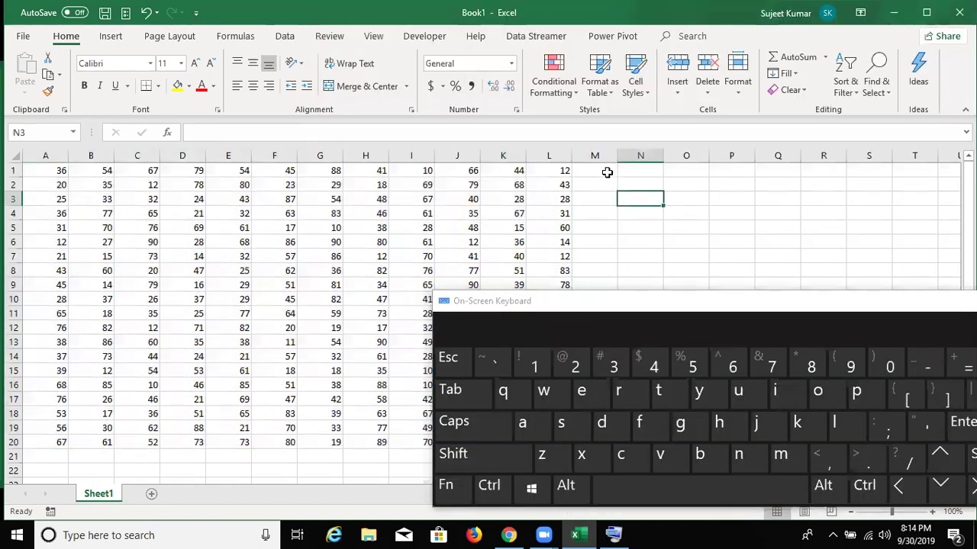
type("x")
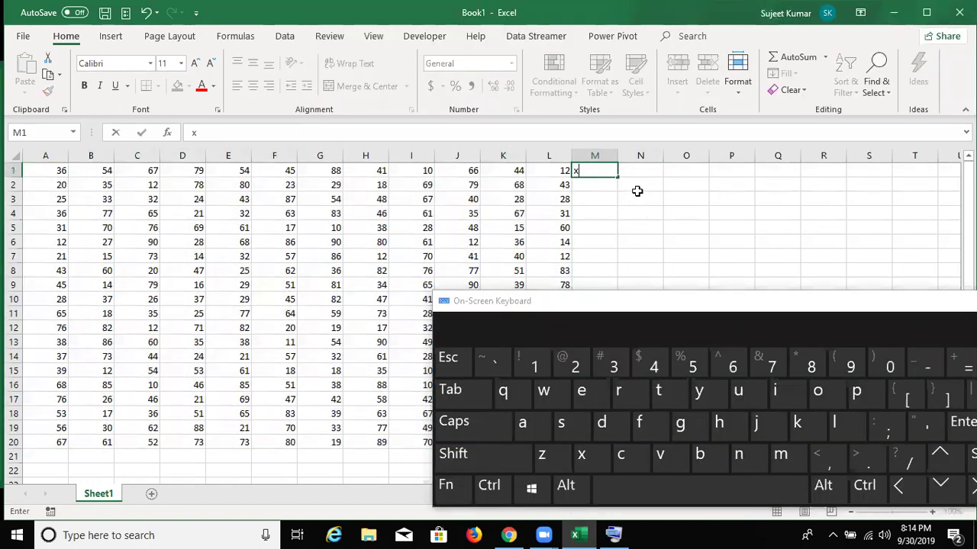
left_click(636, 190)
type("x")
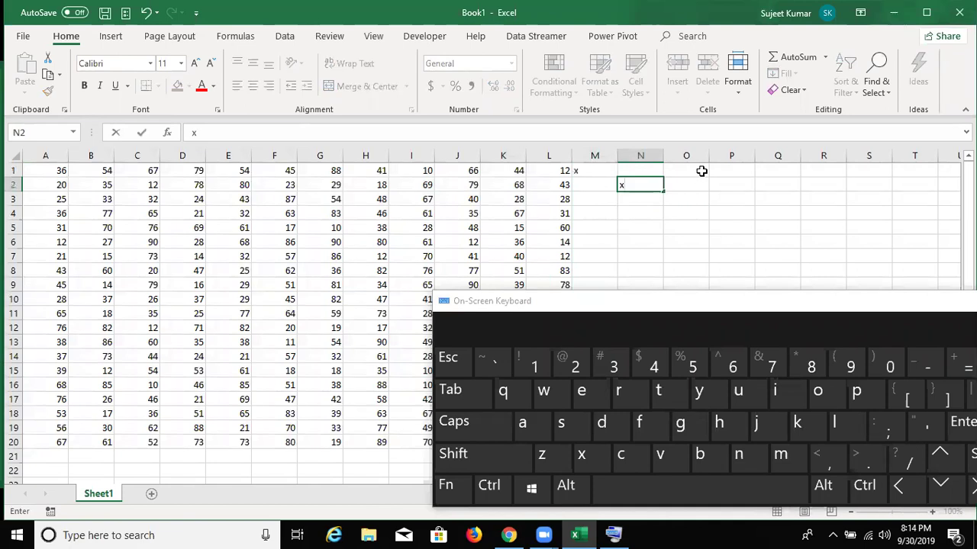
left_click(700, 170)
type("x")
left_click(679, 200)
left_click(507, 492)
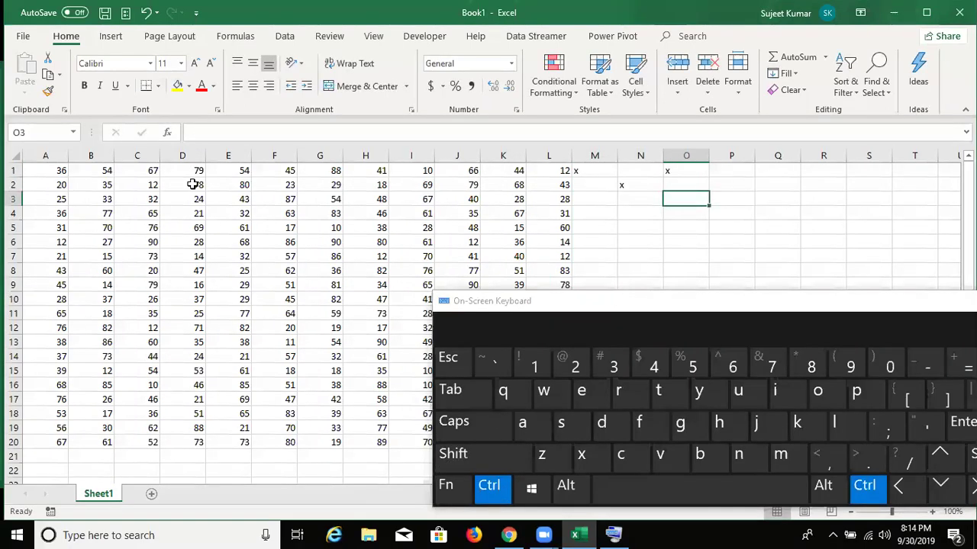
left_click(93, 185, "ctrl")
left_click(286, 241, "ctrl")
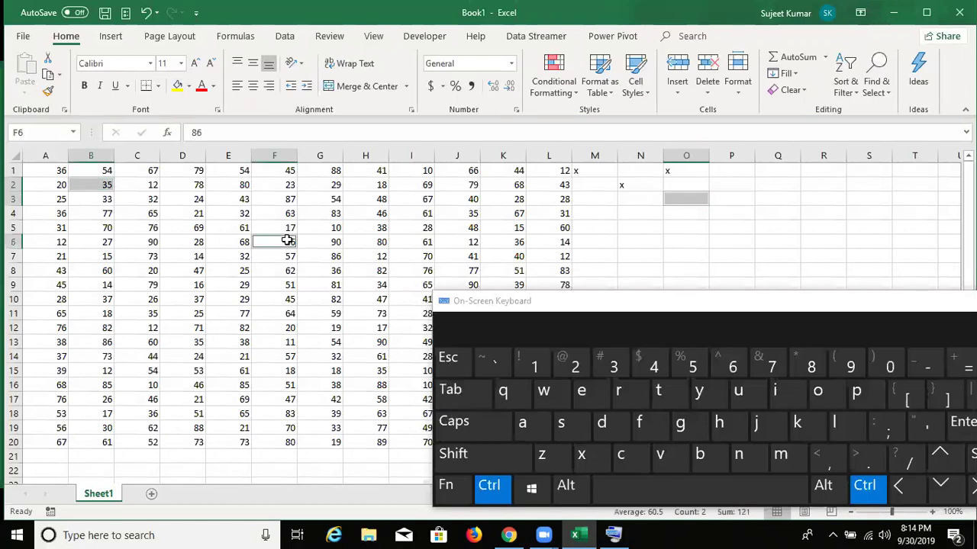
left_click(480, 465)
left_click(492, 489)
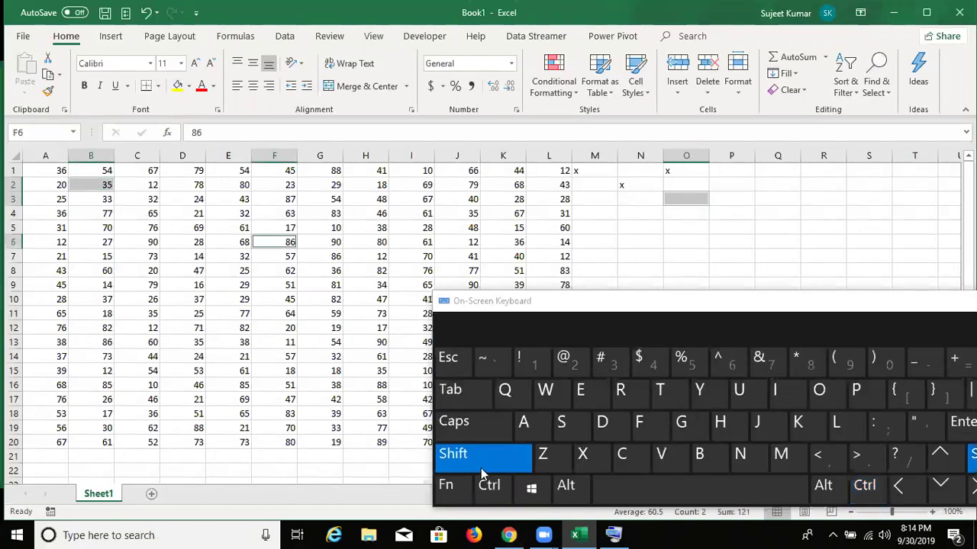
left_click(479, 466)
left_click(276, 356)
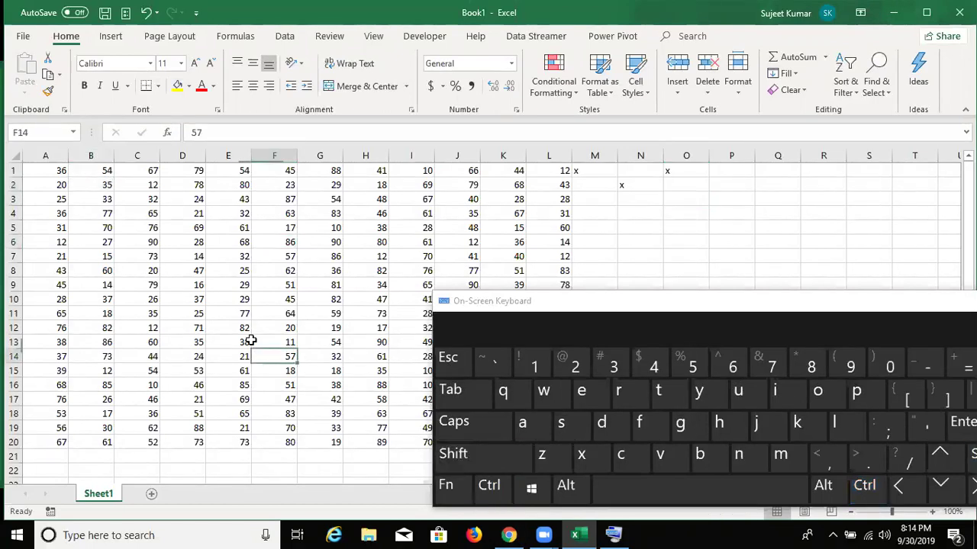
Select the enlarged data region A1:O20 from A1 with the On-Screen Keyboard, and reset the selection to A1.
left_click(59, 171)
left_click(489, 486)
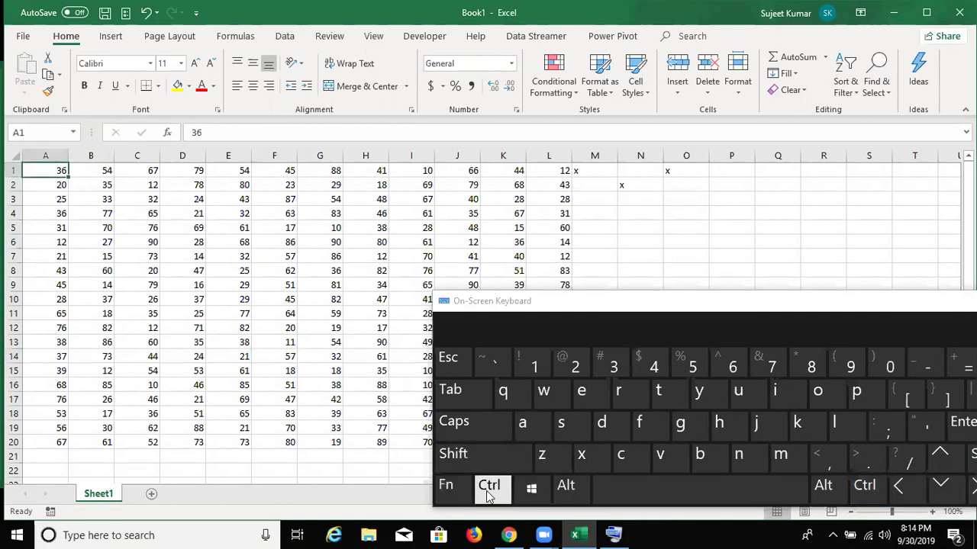
left_click(523, 426)
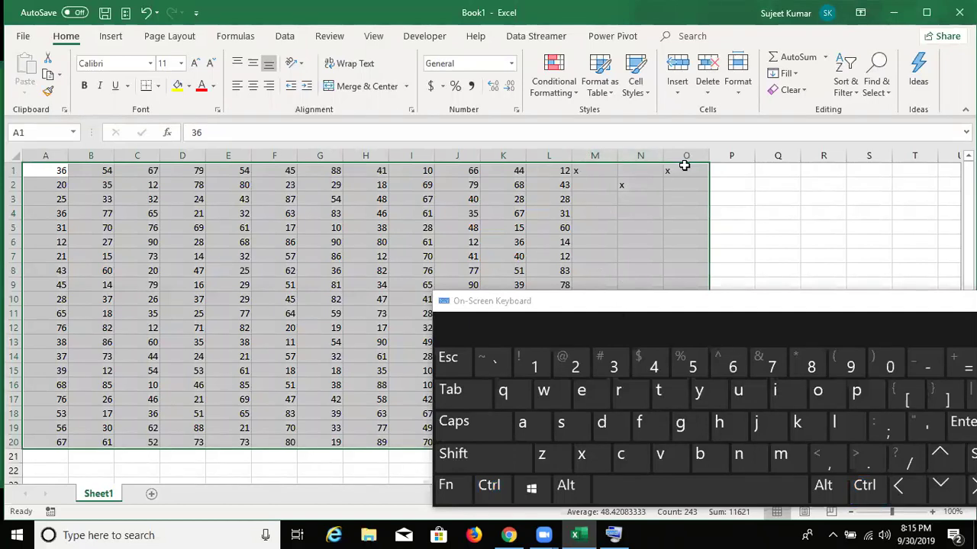
left_click(103, 185)
left_click(47, 171)
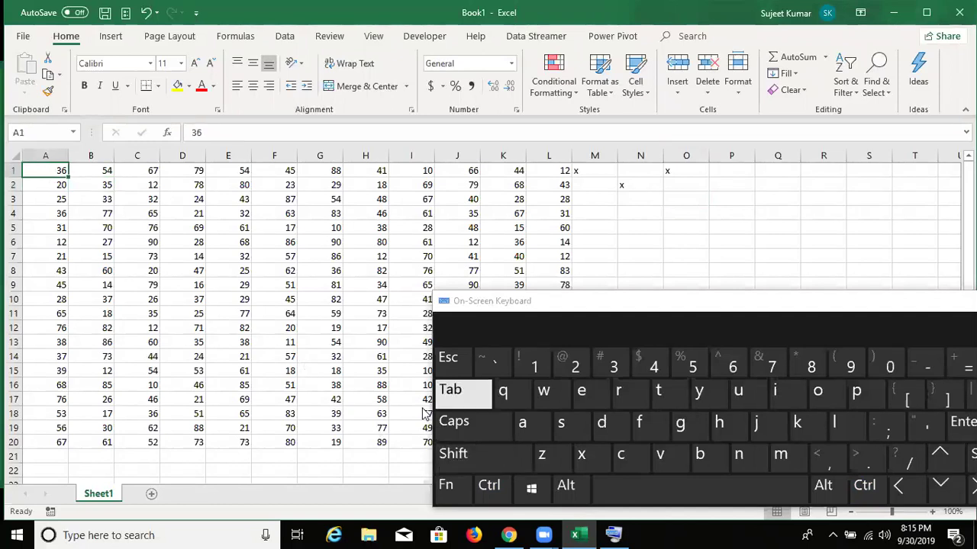
Jump repeatedly from A1 to M1, the last adjoining filled cell of row 1, with the On-Screen Keyboard, finishing in A1.
left_click(489, 485)
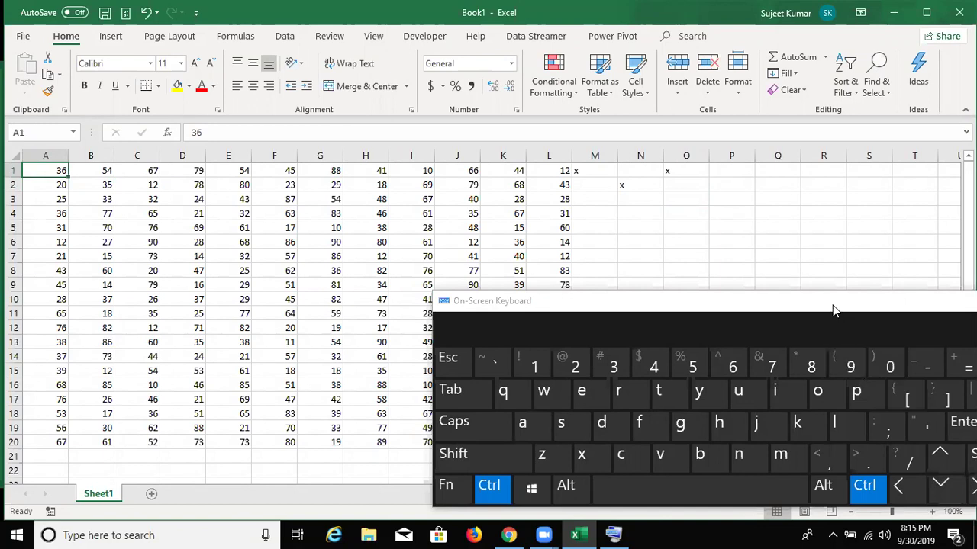
left_click_drag(834, 309, 791, 306)
left_click(933, 485)
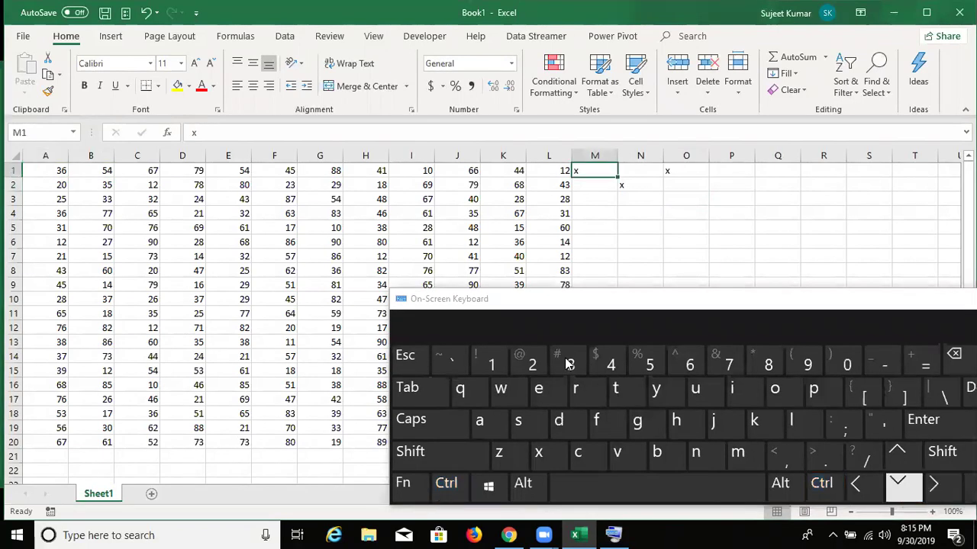
left_click(40, 168)
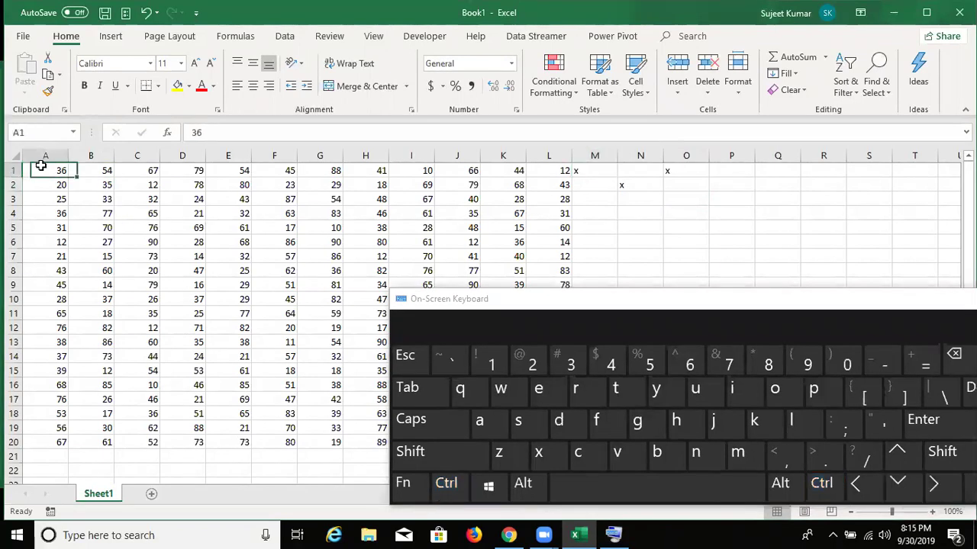
left_click(451, 485)
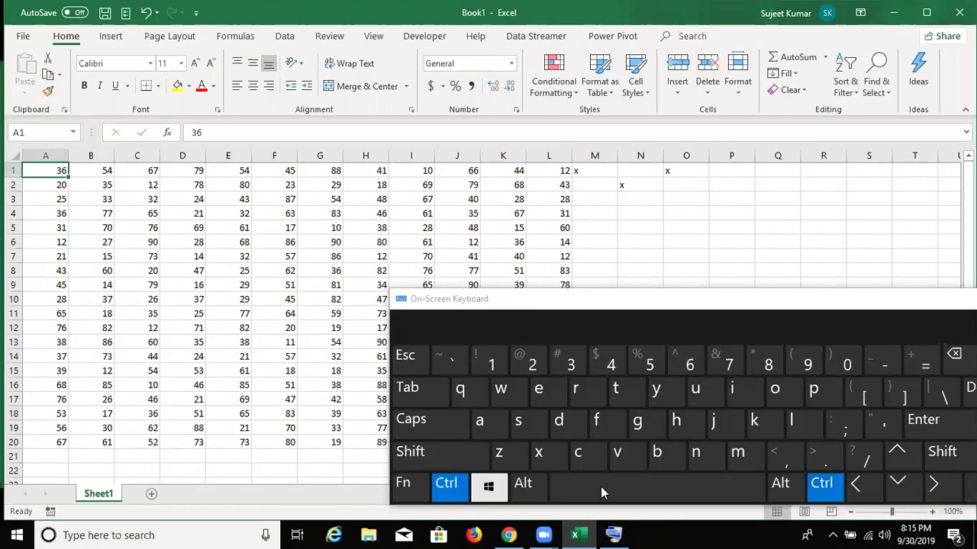
left_click(935, 488)
left_click(40, 168)
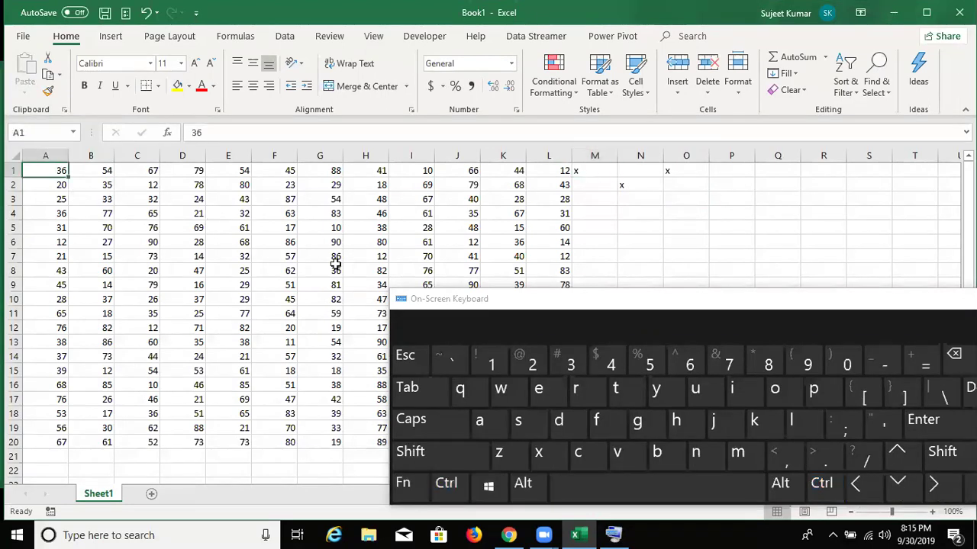
Extend the selection from A1 to the last adjoining filled cell of row 1, selecting A1:M1.
left_click(456, 486)
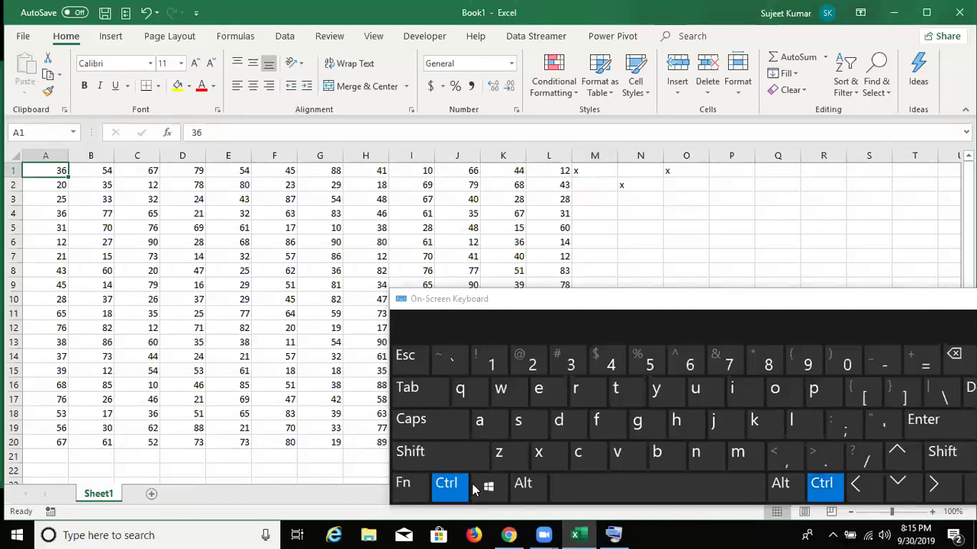
left_click(418, 454)
left_click(933, 484)
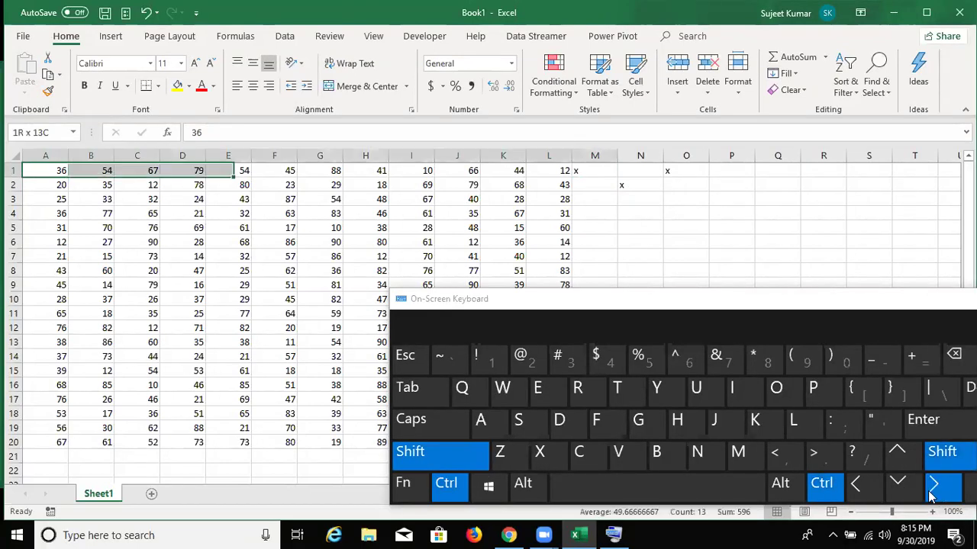
Move to A2 and extend the selection to A20, across to L20 and back up to row 1, ending with A1:L2.
left_click(899, 484)
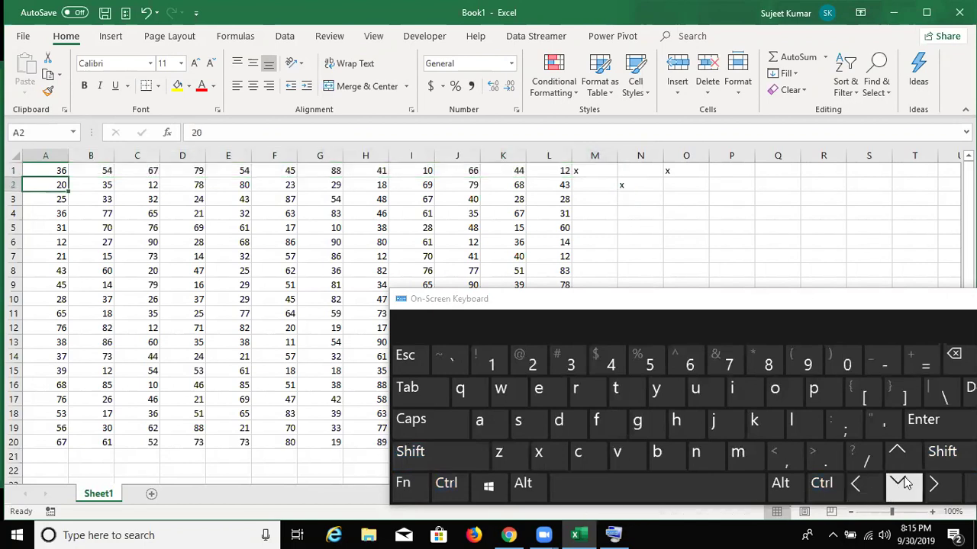
left_click(436, 451)
left_click(449, 486)
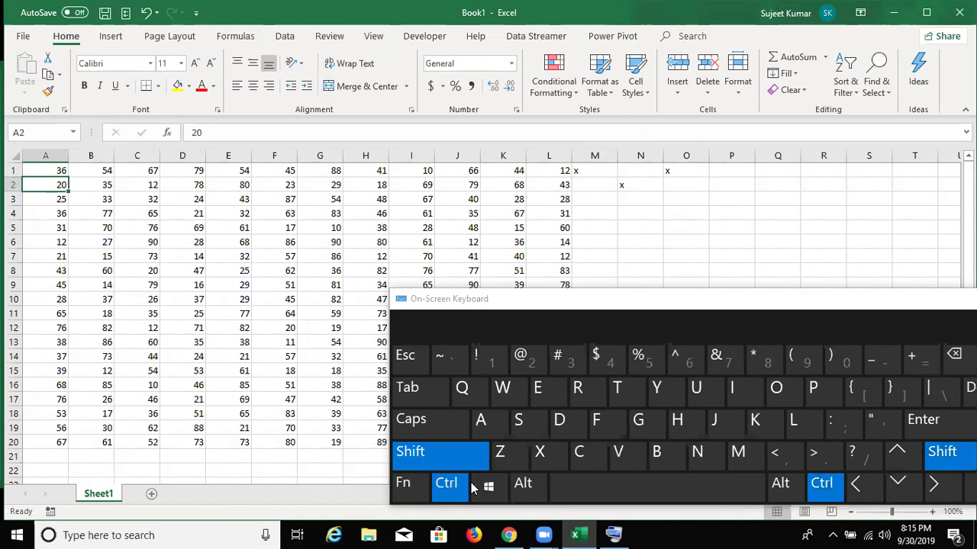
left_click(892, 501)
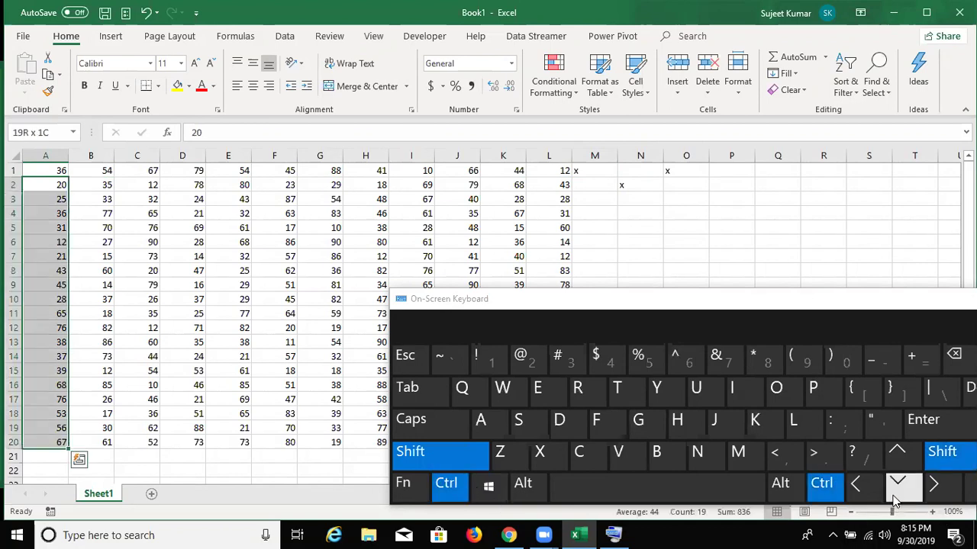
left_click(934, 494)
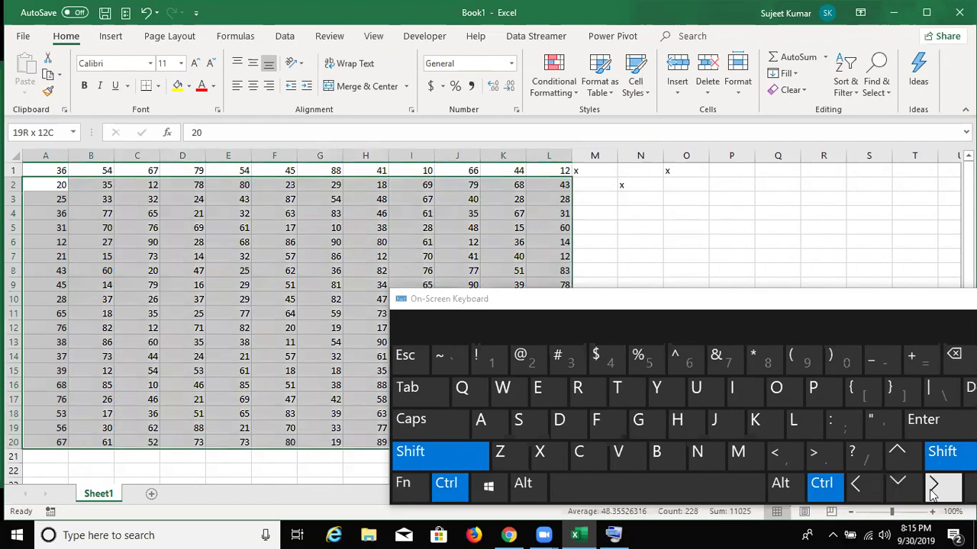
left_click(896, 451)
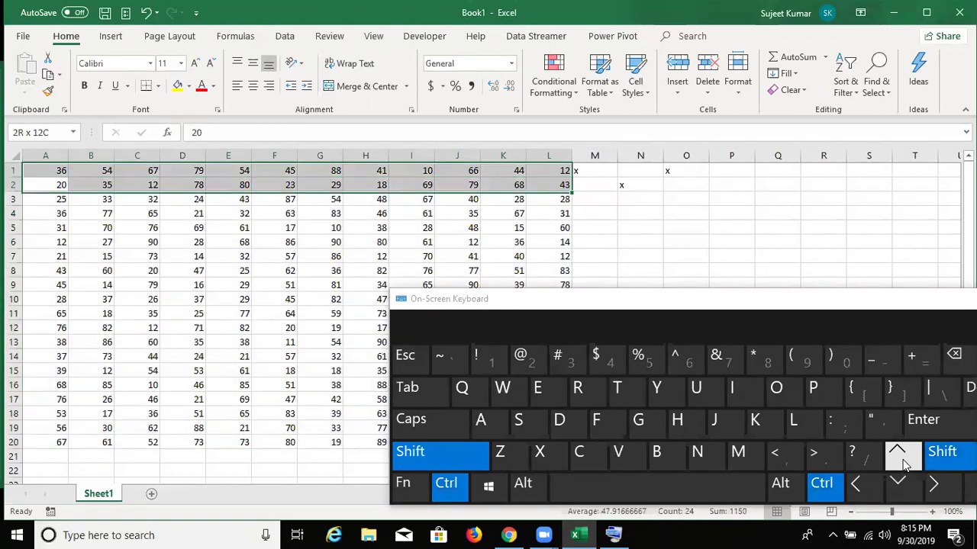
Reset the selection to A1 and select the whole data region A1:O20.
left_click(39, 168)
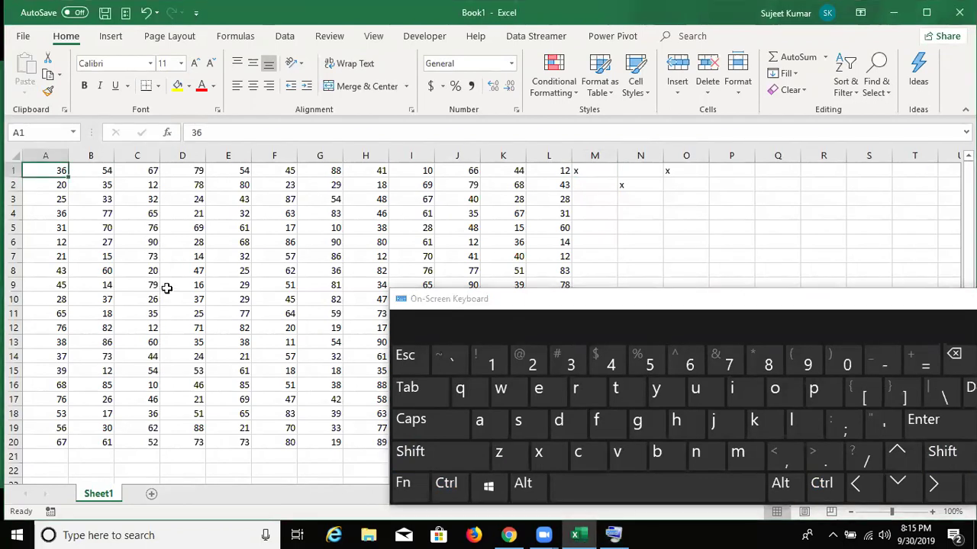
key("ctrl")
key("ctrl+a")
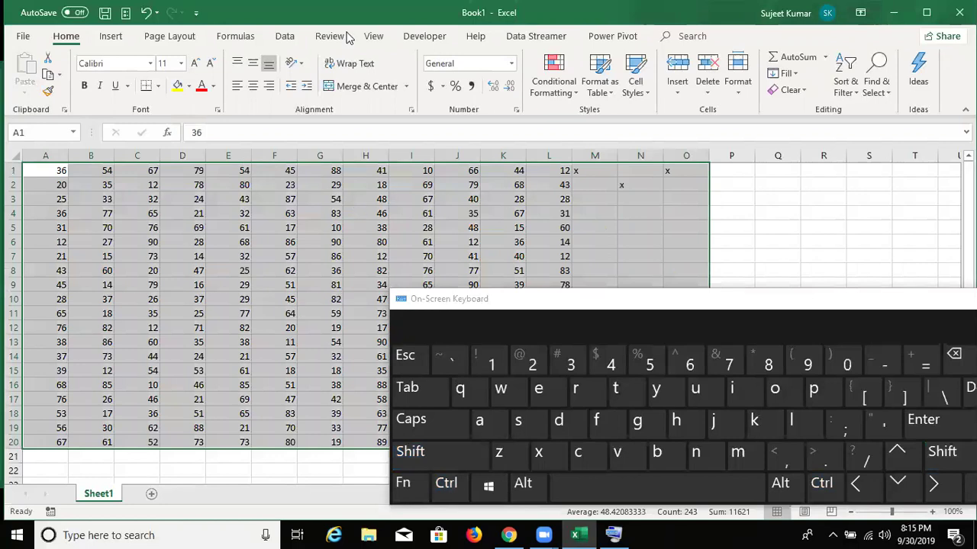
Open Go To Special for the selected A1:O20 range, move the dialog aside, choose an option and close it.
left_click(885, 93)
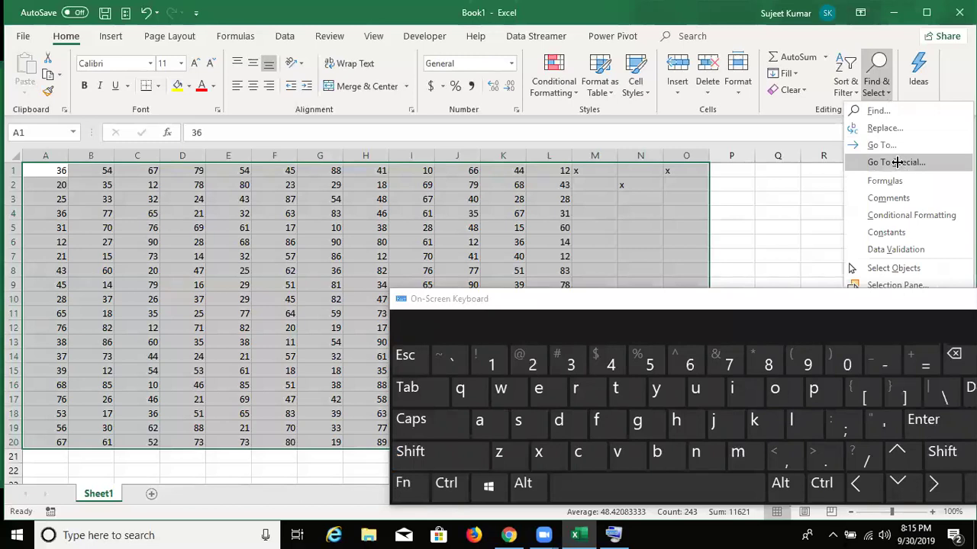
left_click(897, 163)
left_click_drag(603, 149, 626, 74)
left_click(574, 218)
left_click(641, 281)
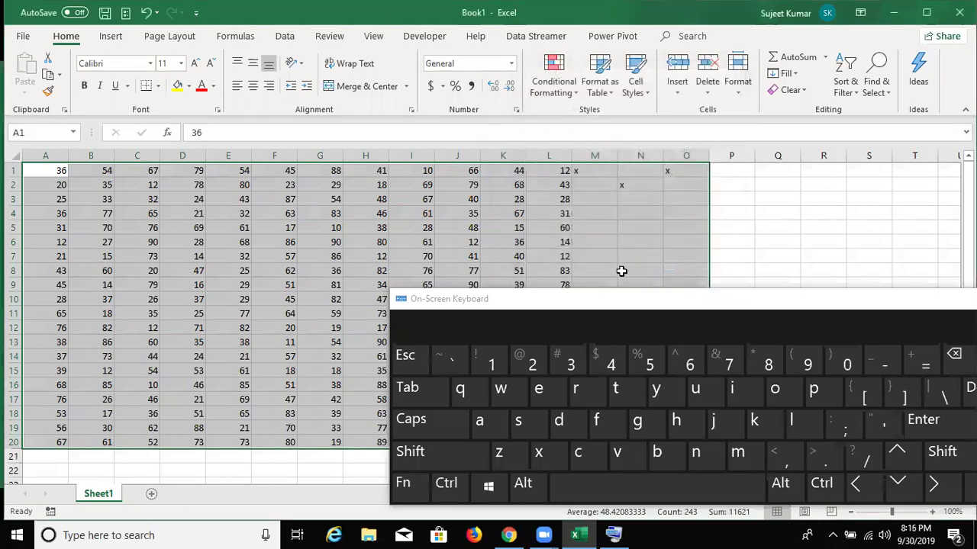
Select the data region around H2, expand the selection to the entire worksheet, and repeat the whole-sheet selection starting from B5.
left_click(356, 185)
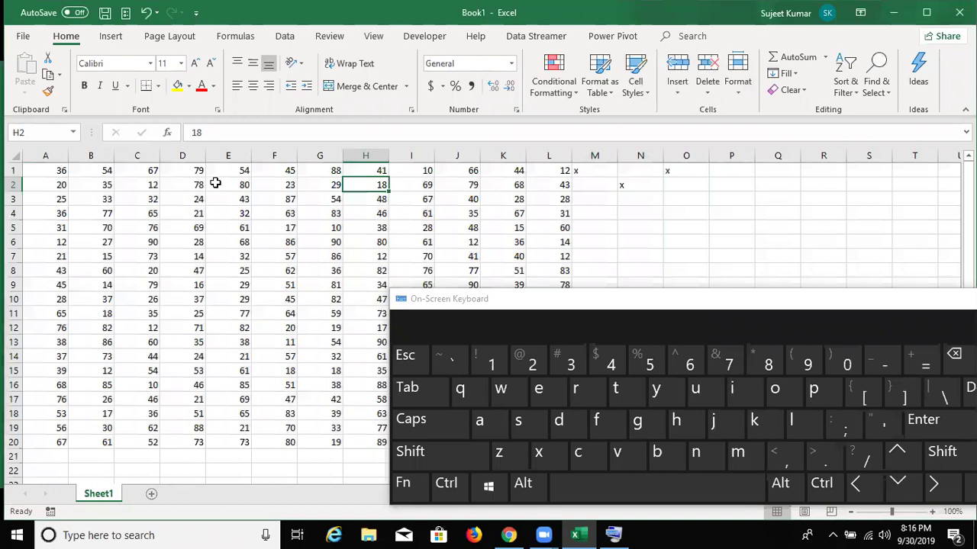
key("ctrl")
key("ctrl+a")
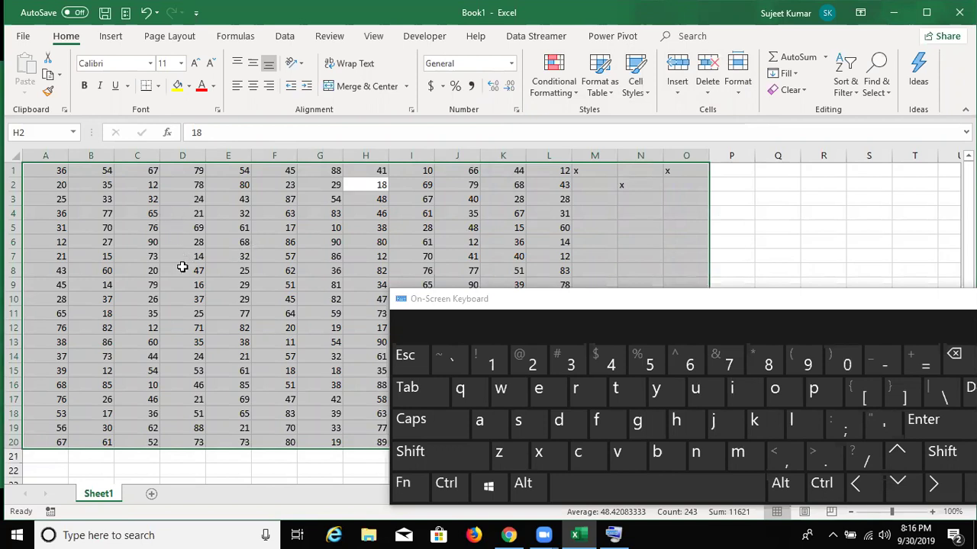
key("ctrl+a")
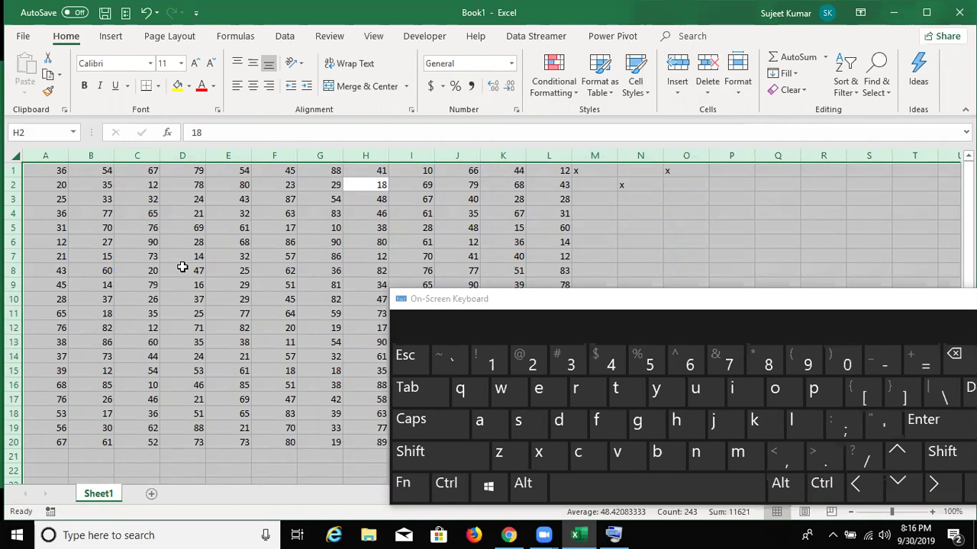
left_click(80, 223)
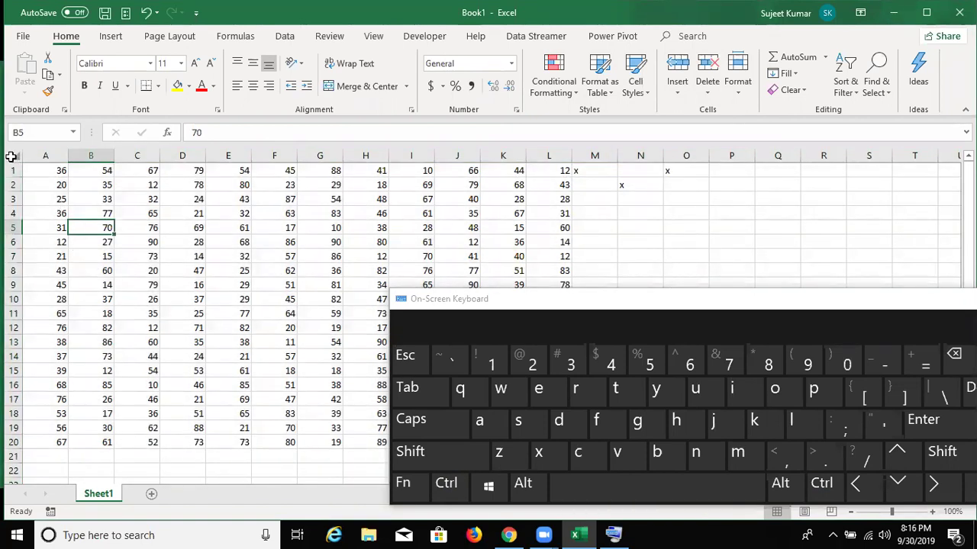
left_click(14, 156)
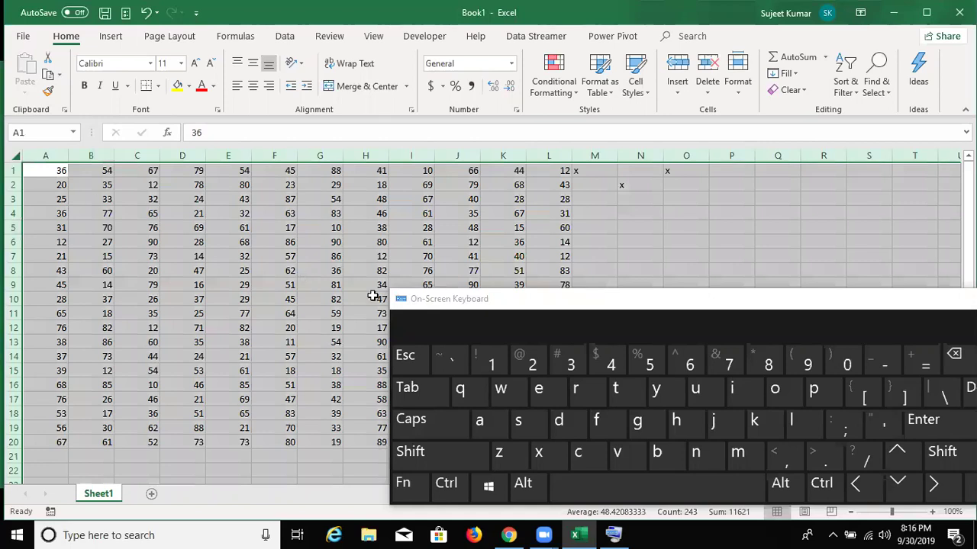
Move the On-Screen Keyboard until it is fully in view and close it.
left_click(473, 302)
left_click_drag(525, 317, 387, 210)
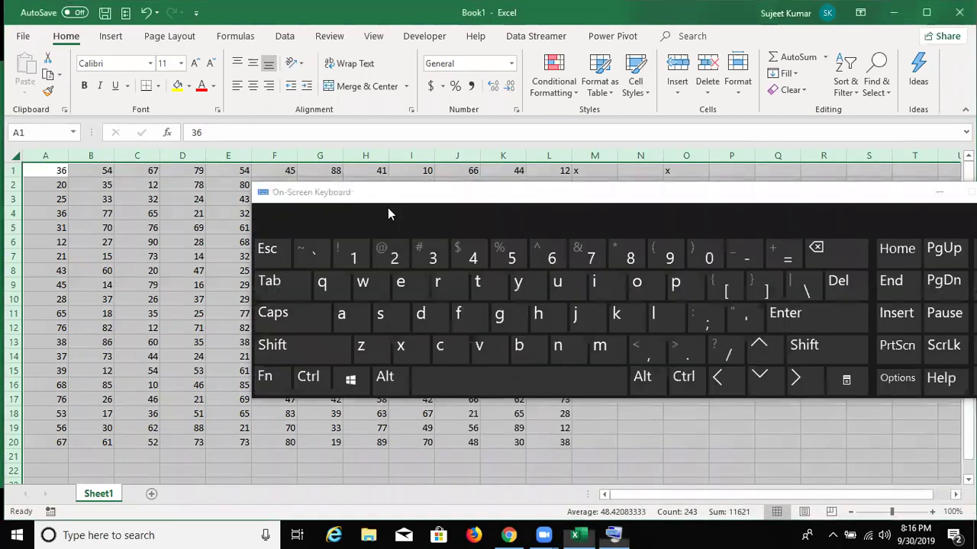
left_click_drag(304, 197, 182, 182)
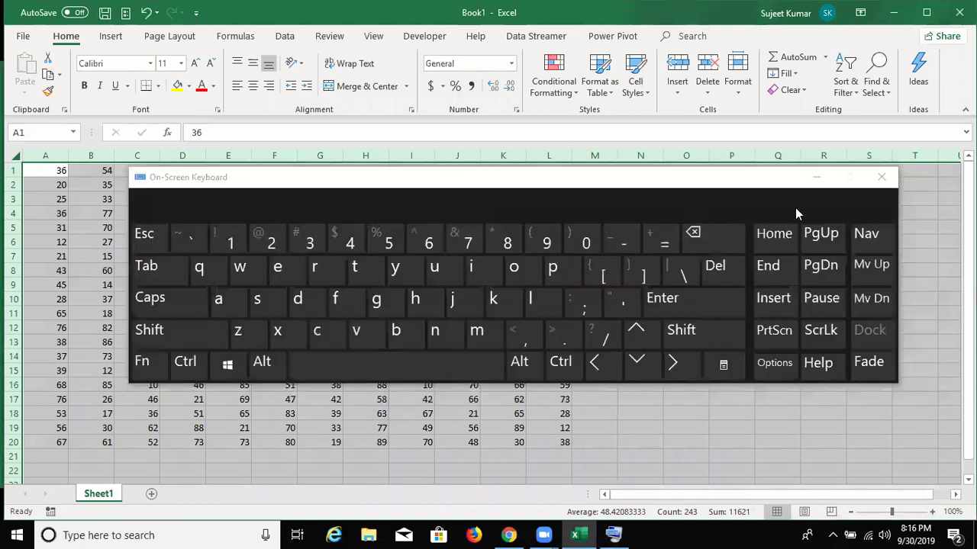
left_click(879, 179)
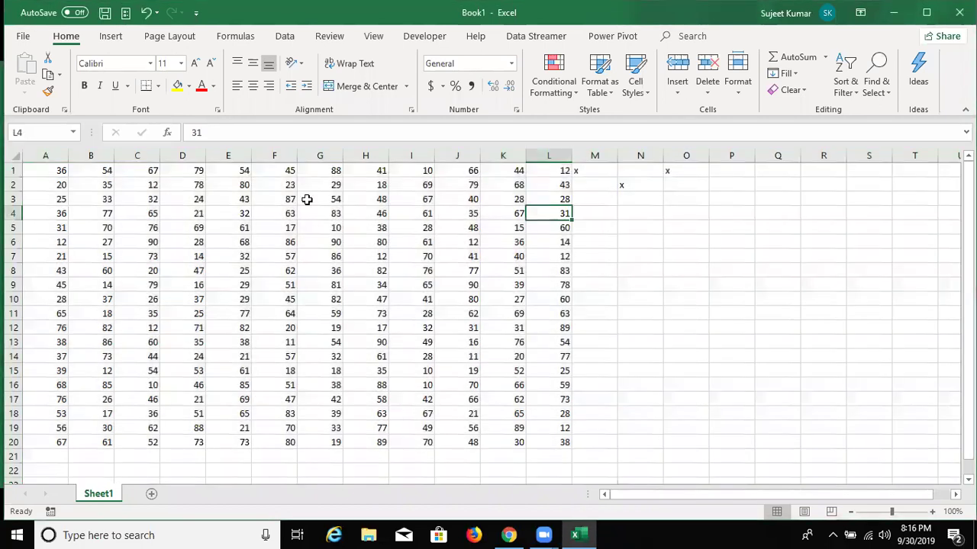
Select the block of numbers from A1 in one continuous sweep, first to L19 and again to L20.
left_click_drag(306, 199, 266, 212)
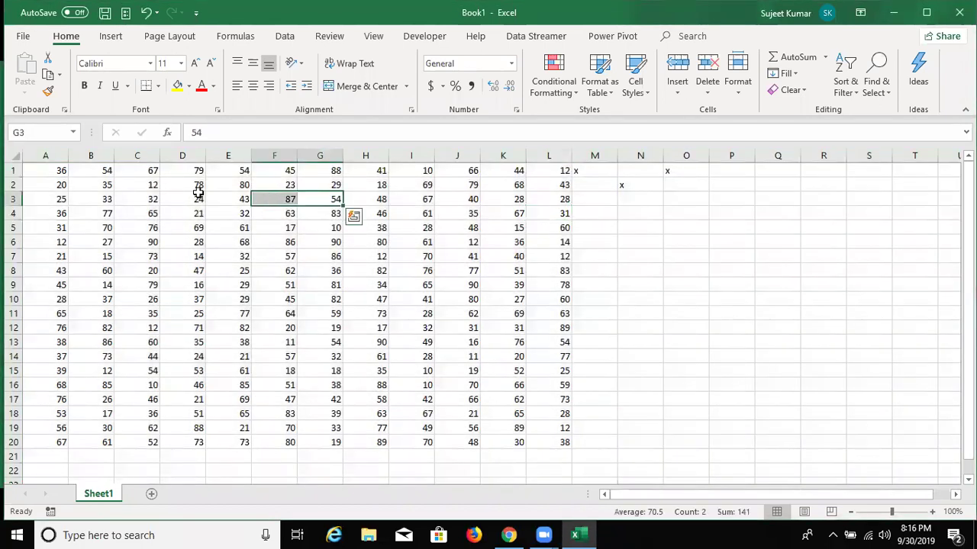
left_click(59, 171)
left_click_drag(60, 172, 564, 434)
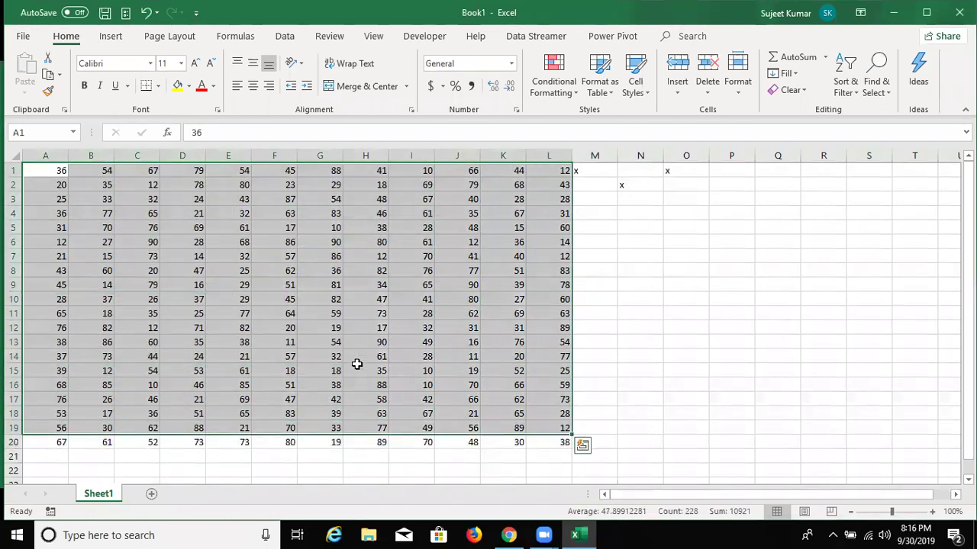
left_click(356, 355)
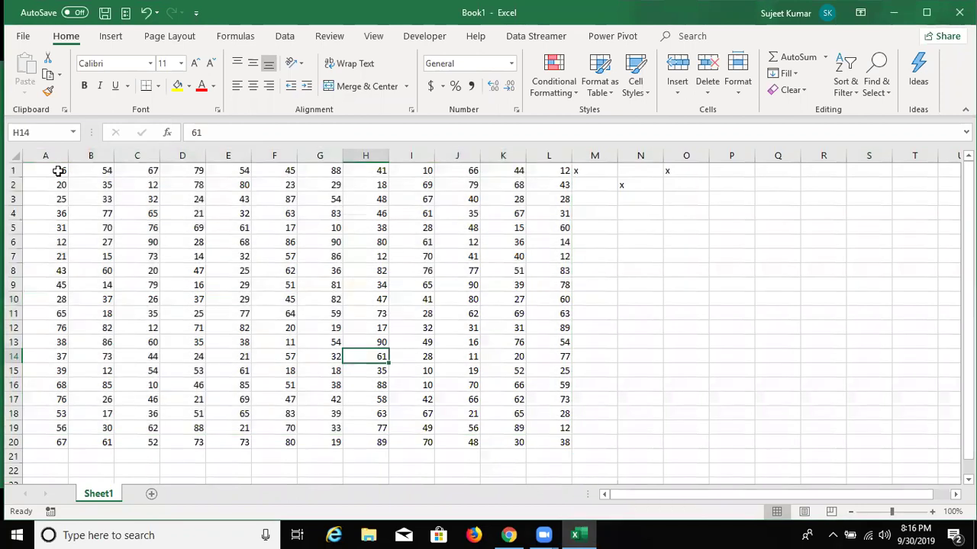
left_click(58, 170)
left_click_drag(77, 181, 565, 442)
left_click(183, 216)
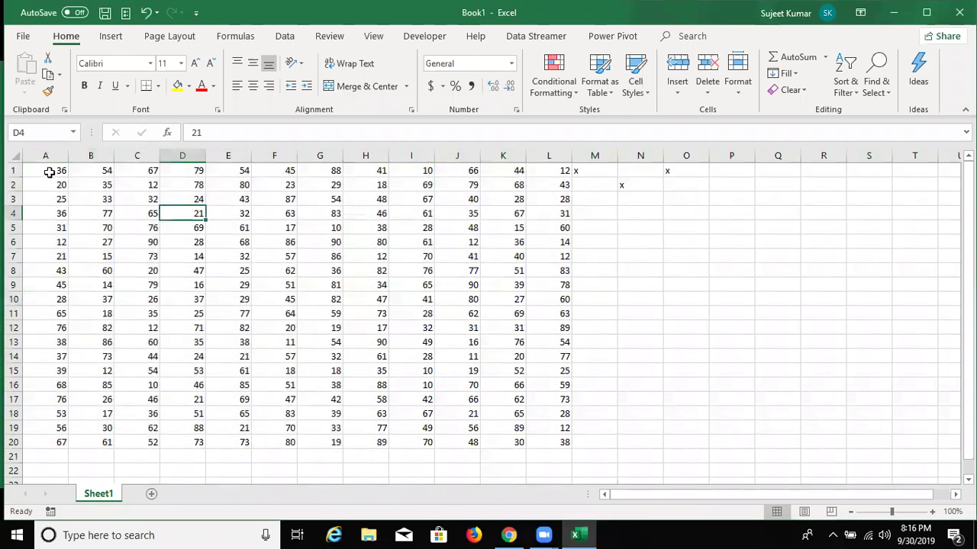
Select A1:L20 by picking only its first and last cells, and repeat the same selection once more.
left_click(48, 169)
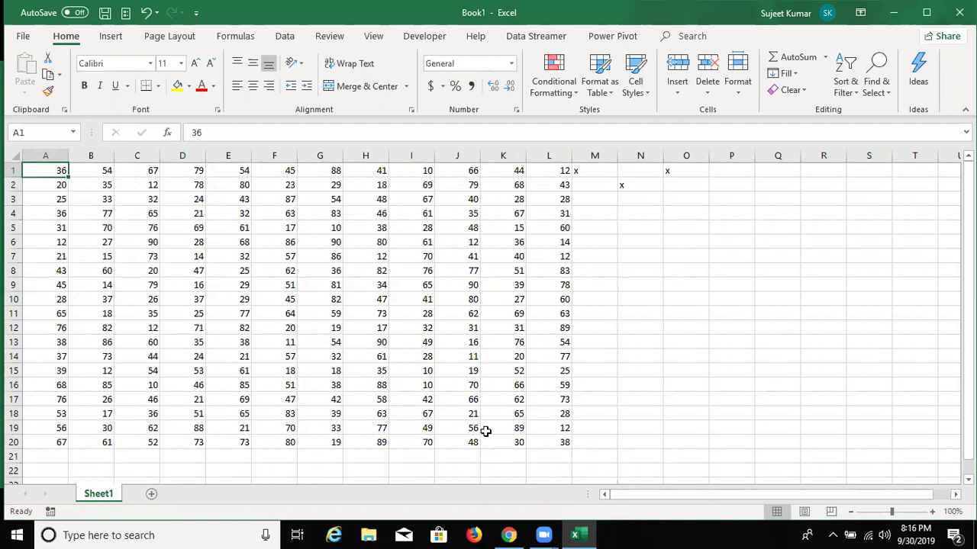
left_click(561, 441, "shift")
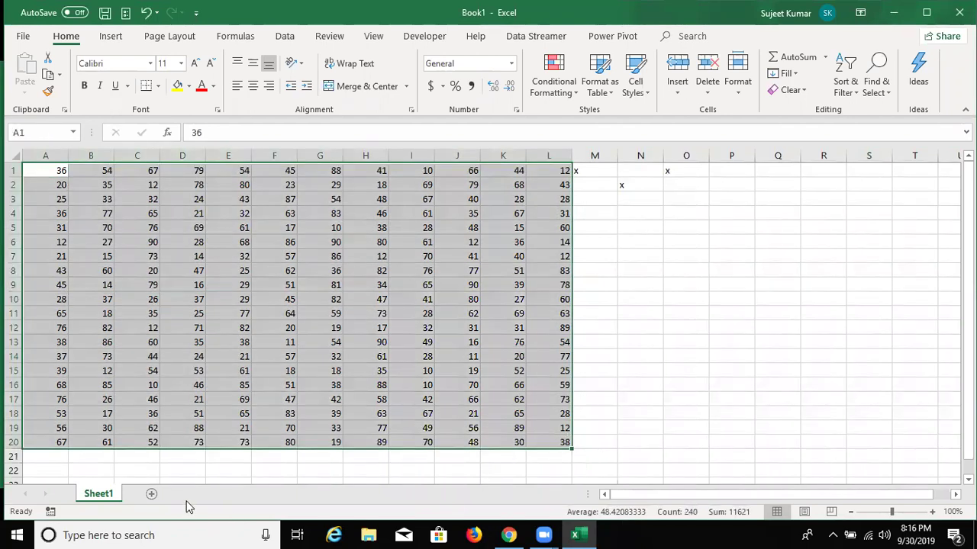
left_click(124, 372)
left_click(55, 171)
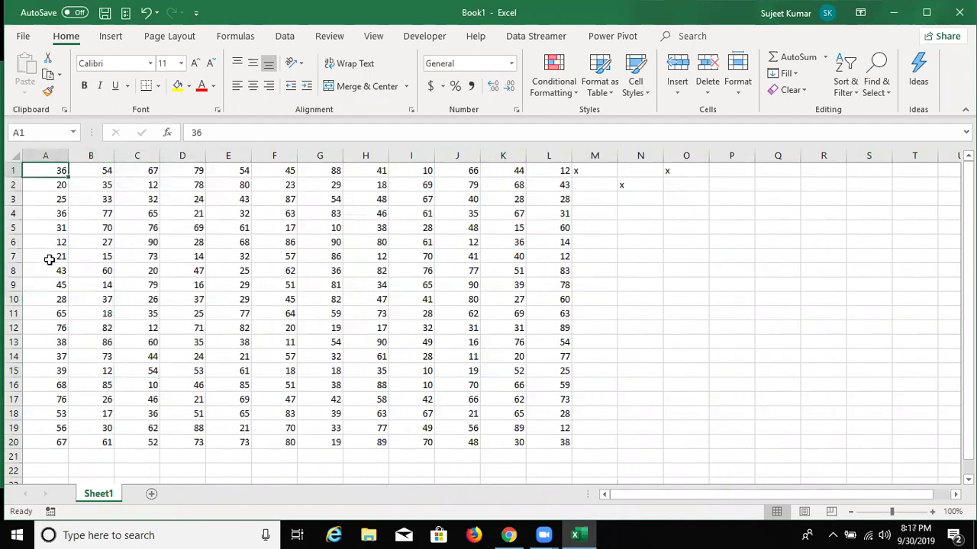
left_click(555, 437, "shift")
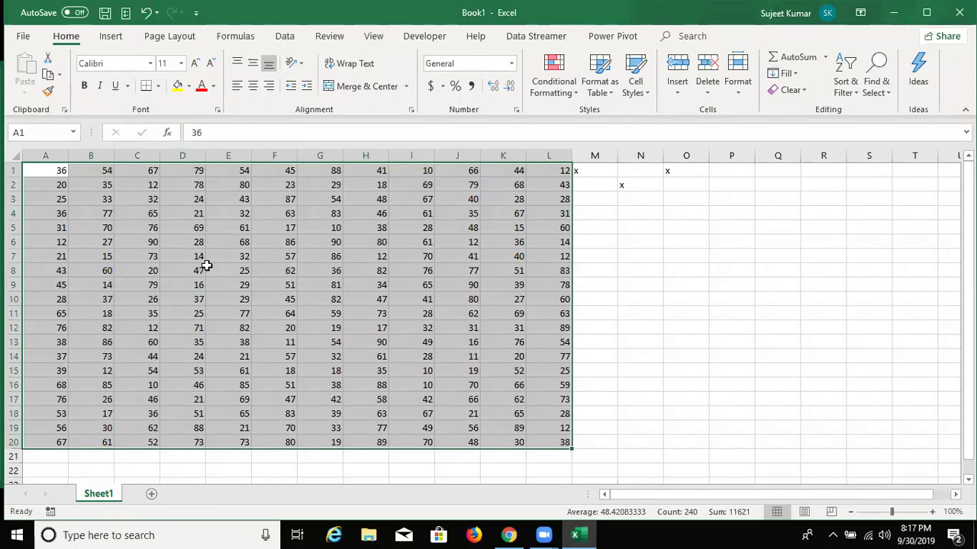
Clear the contents of cell A8.
left_click(58, 241)
left_click(65, 276)
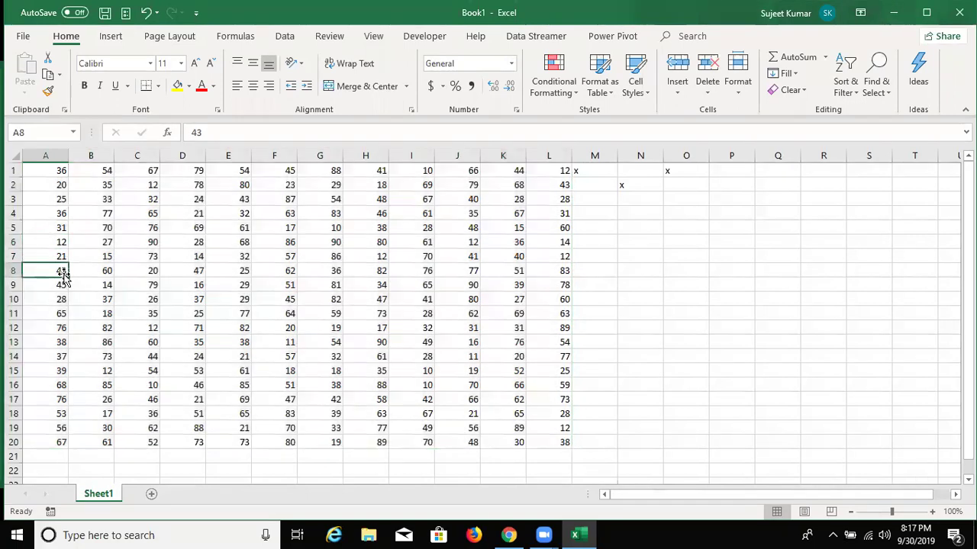
key("Delete")
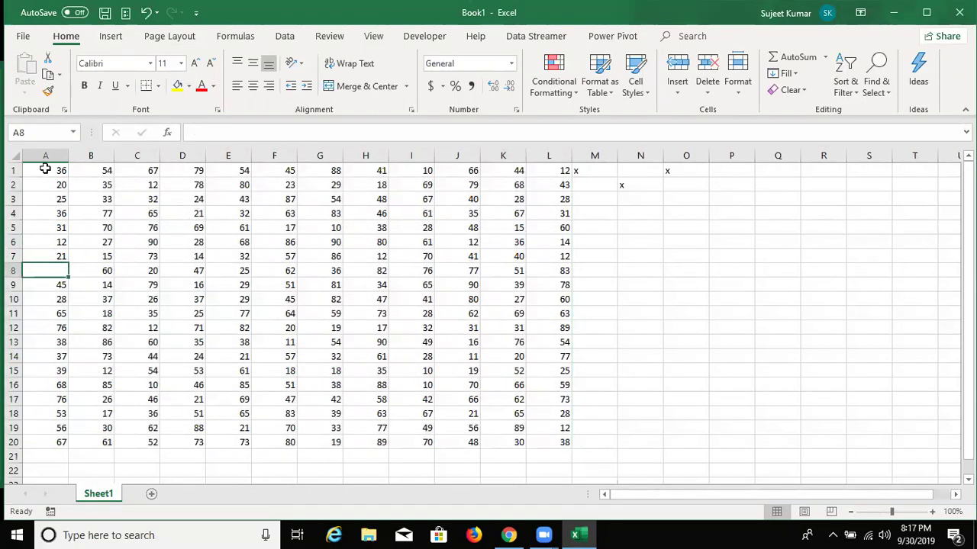
From A1, extend the selection down to the last filled cell before the gap, and reselect the whole data region A1:O20.
left_click(52, 168)
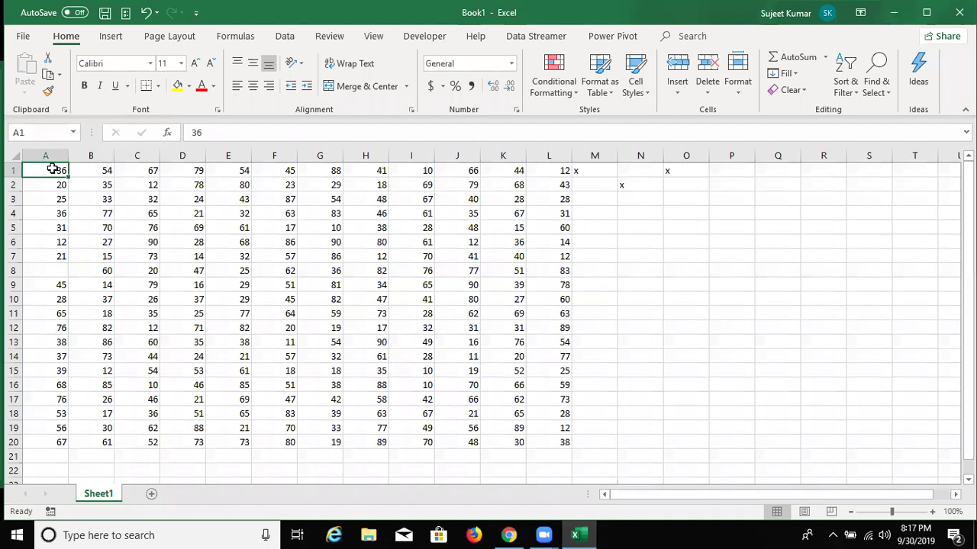
key("ctrl+shift+Down")
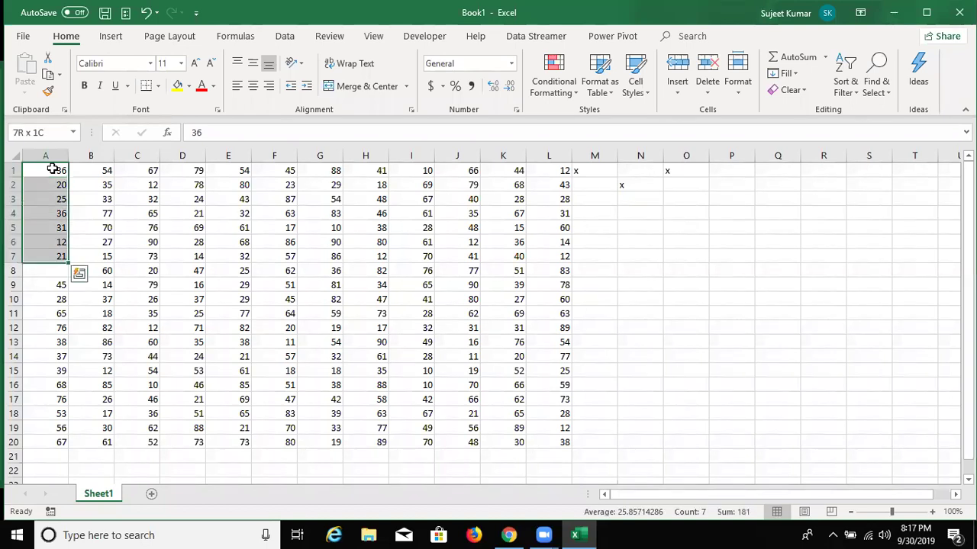
left_click(52, 169)
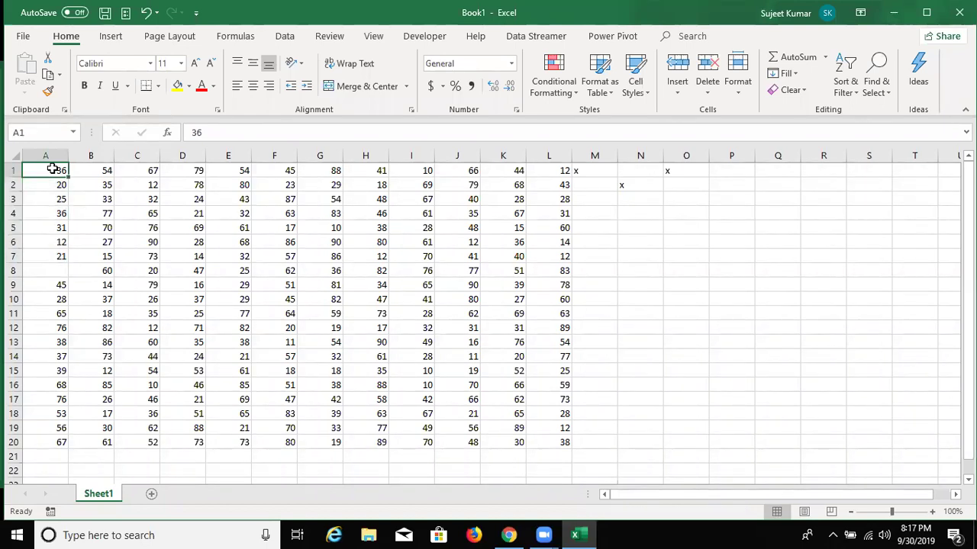
key("ctrl+a")
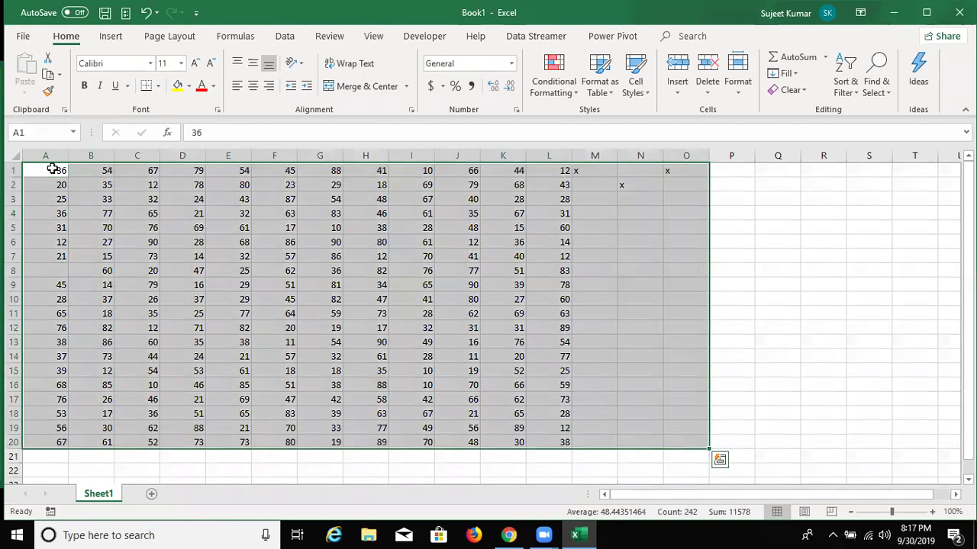
Move down column A to A8, select the entire row 8 and insert a blank row there.
key("Down")
key("Down")
key("Down")
key("Down")
key("Down")
key("Down")
key("Down")
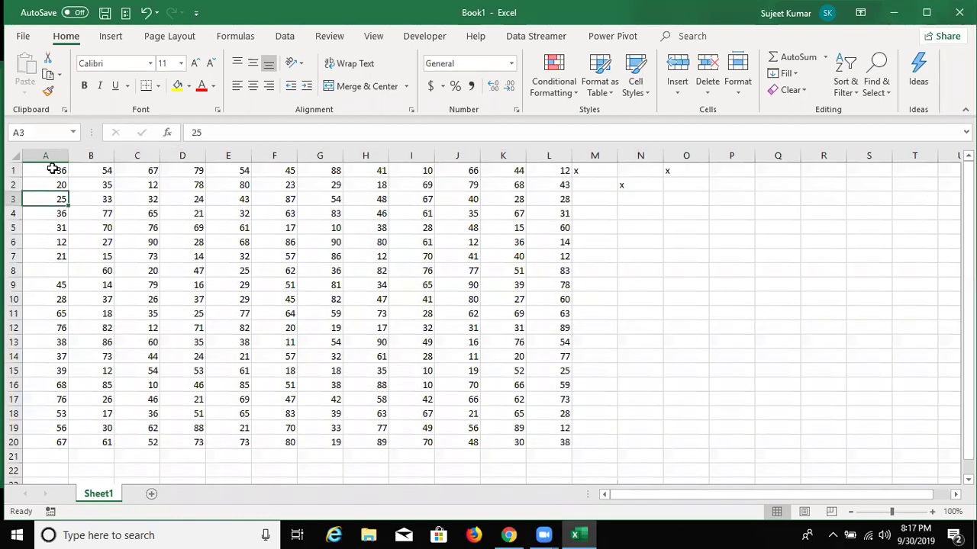
key("shift+space")
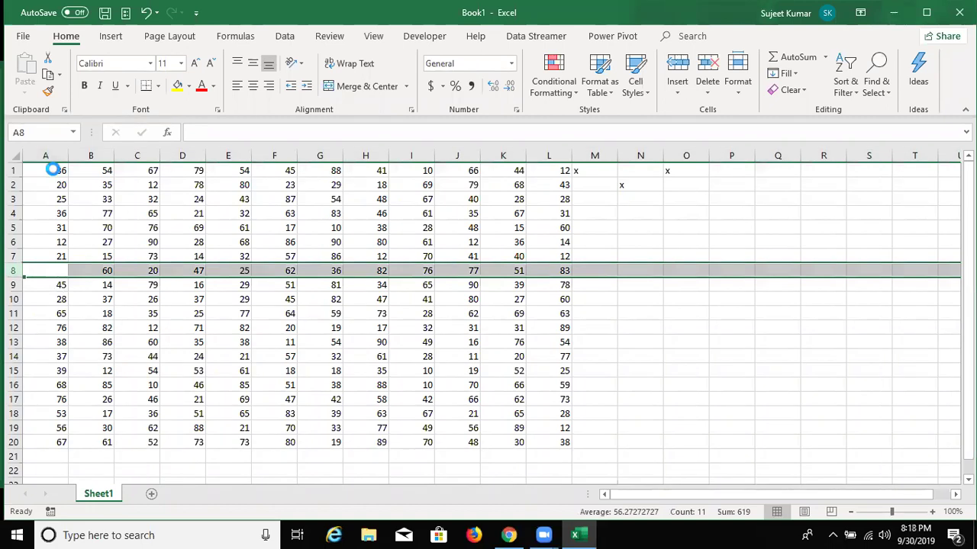
key("ctrl+shift+plus")
key("Up")
Return to A1 and select the current data region above the blank row, A1:O7.
key("ctrl+Home")
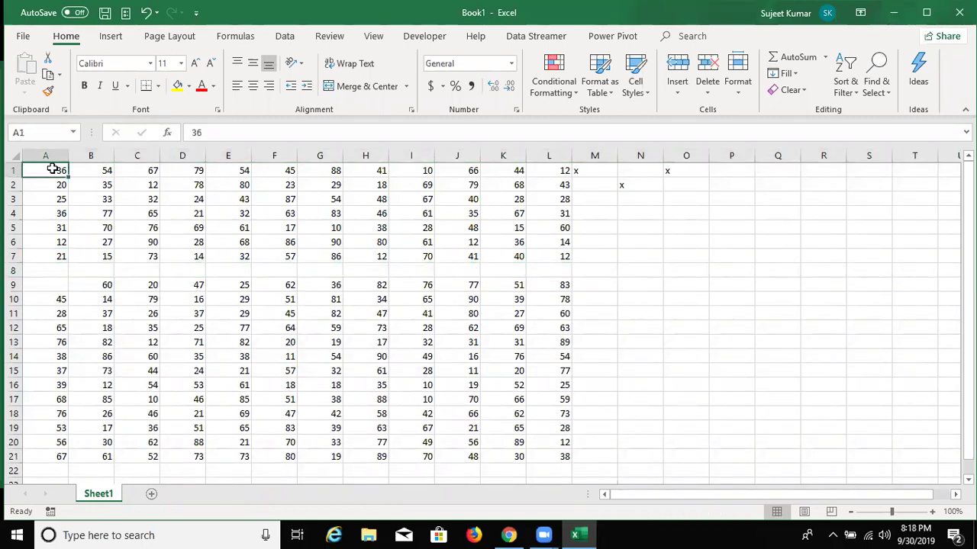
key("ctrl+a")
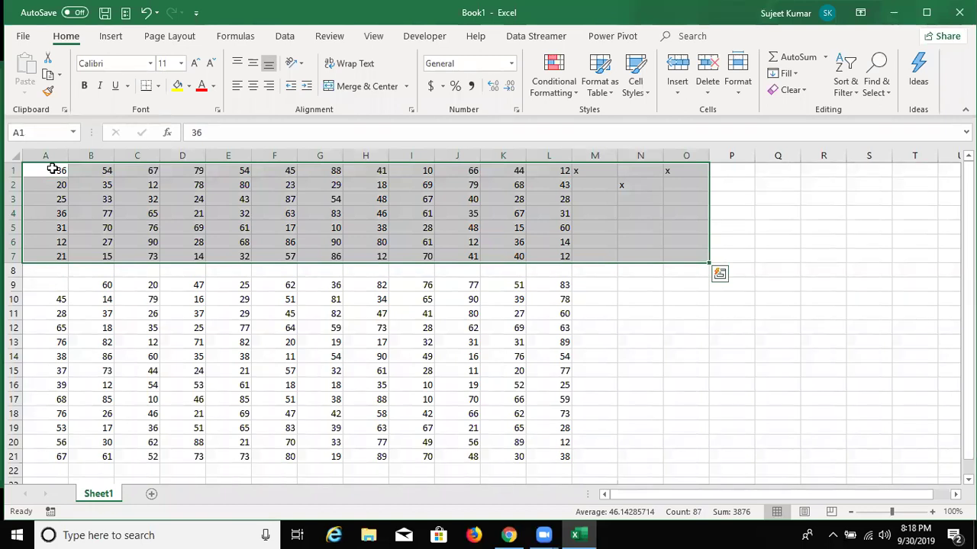
key("Down")
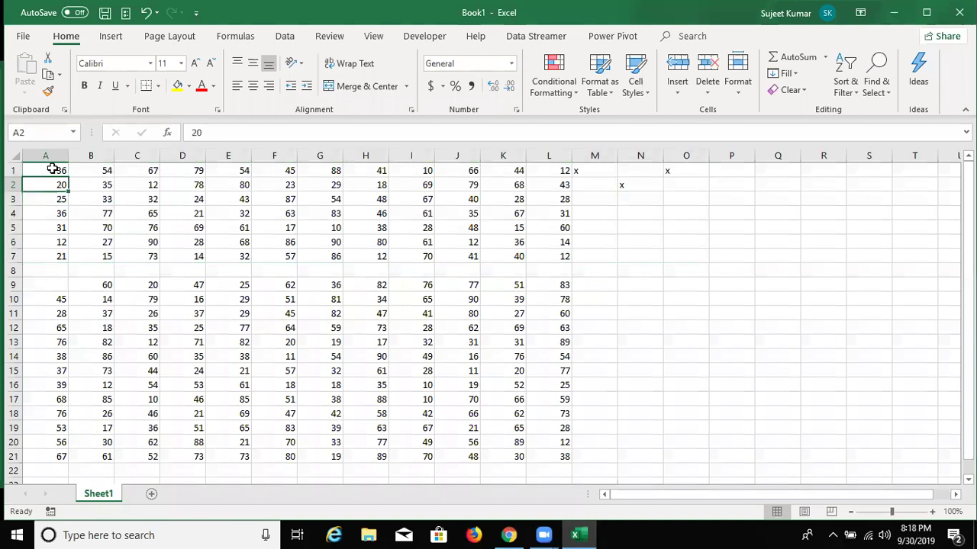
Undo the insertion of the blank row at row 8 and reduce the selection to cell A8.
key("ctrl+Down")
key("Down")
key("shift+space")
key("ctrl+minus")
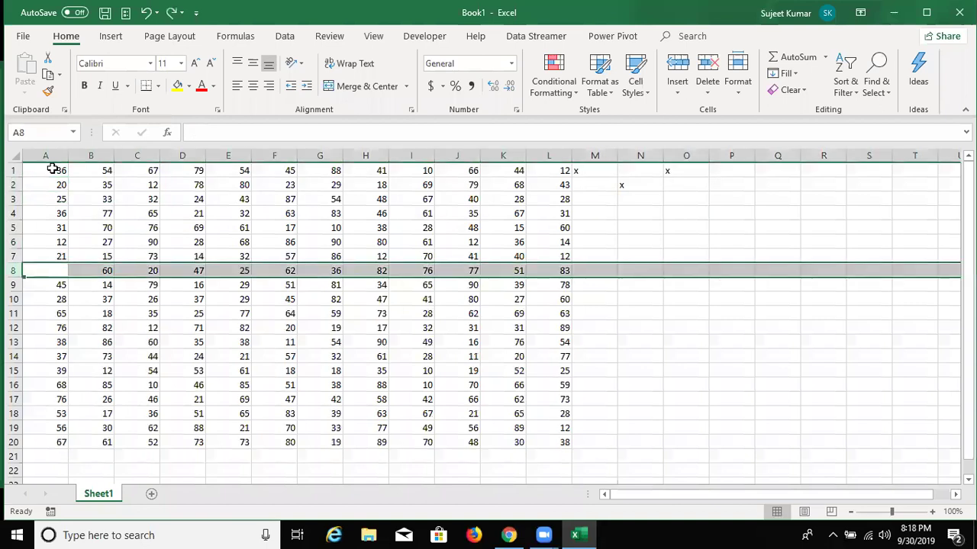
key("shift+BackSpace")
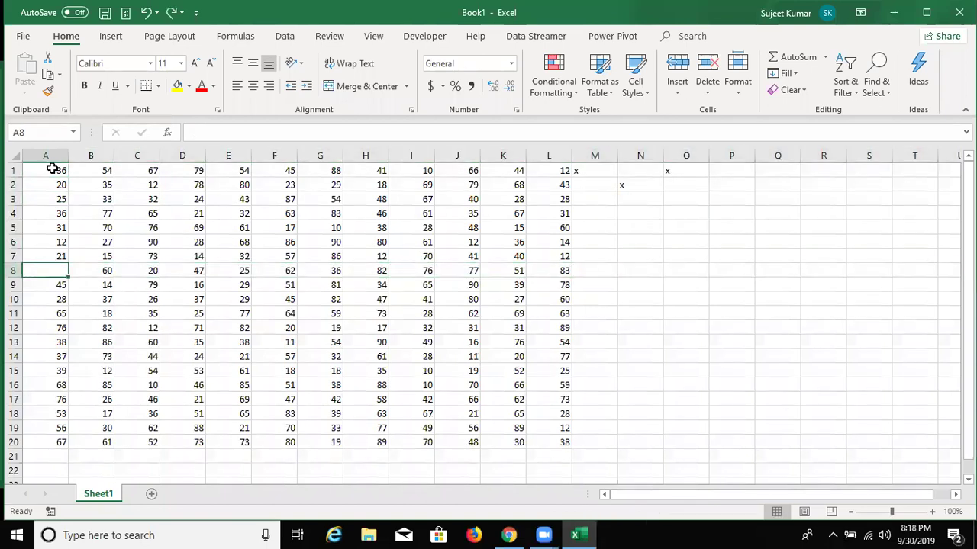
Move across row 8 to C8, go back to A7 and select the whole data region A1:O20.
key("Right")
key("Right")
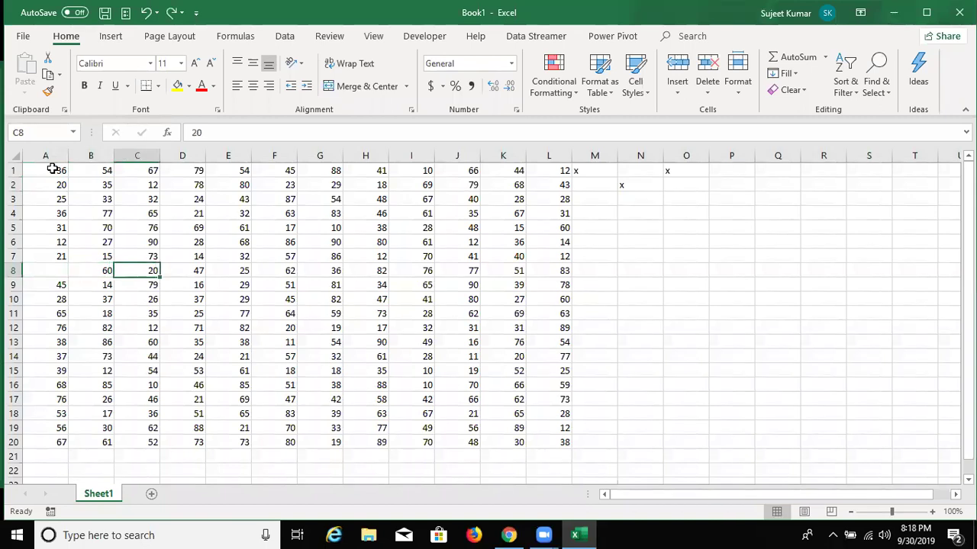
key("Left")
key("Left")
key("Up")
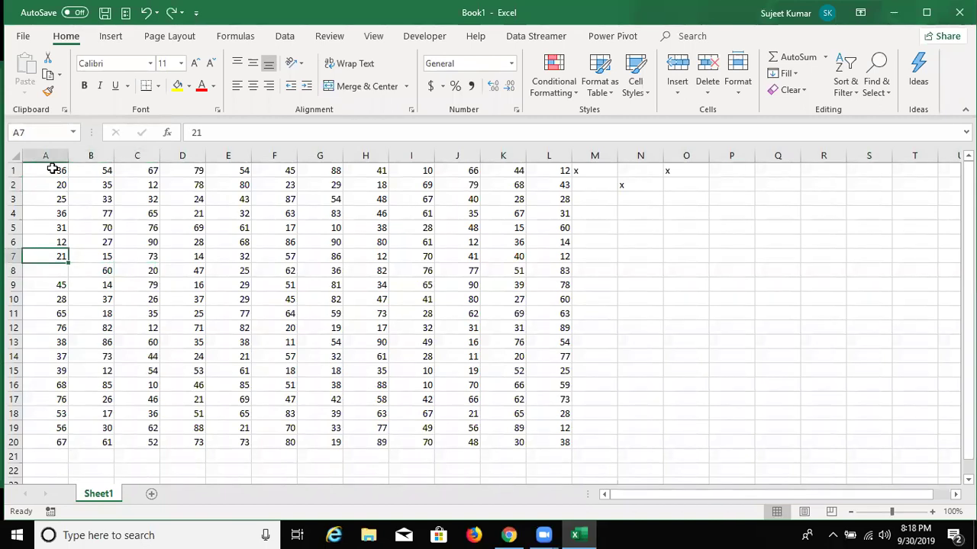
key("ctrl+a")
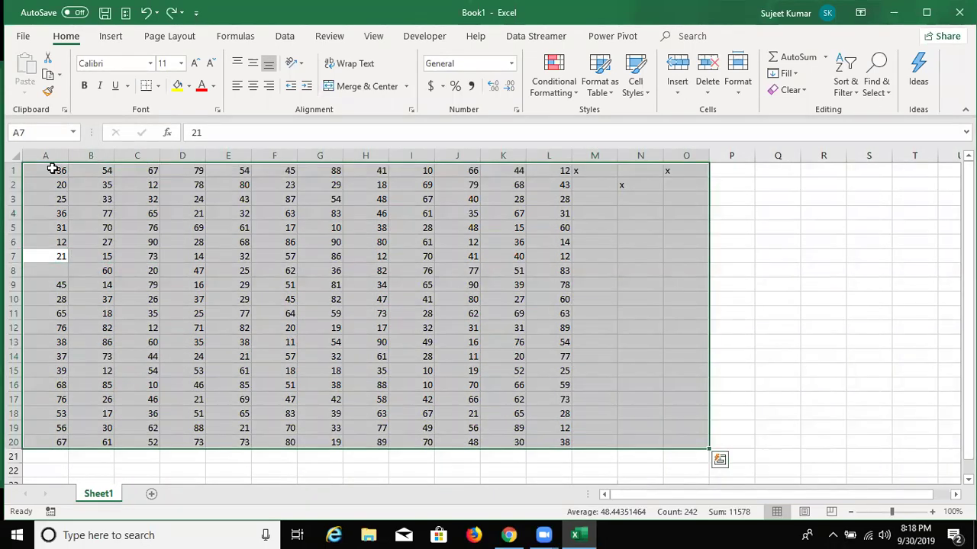
Clear the region selection and select the entire column A.
key("Up")
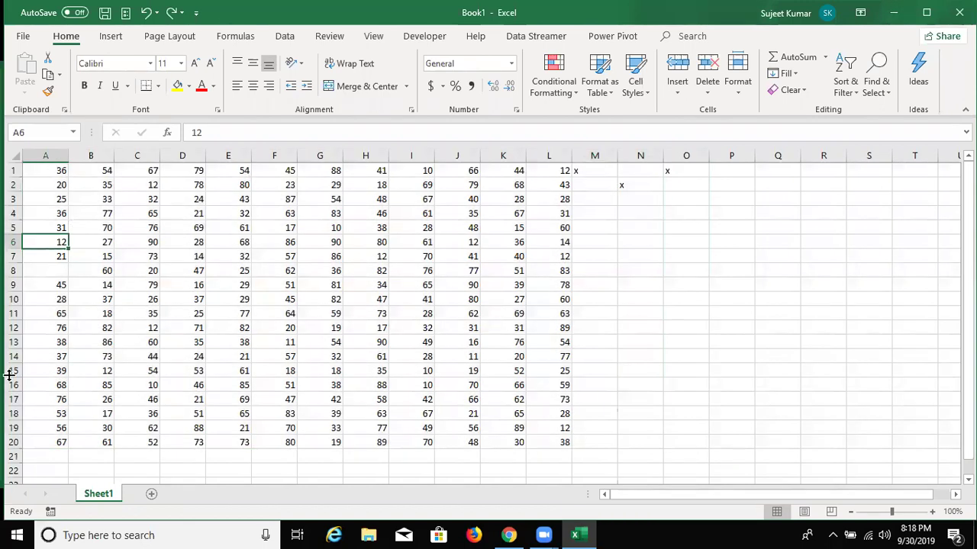
left_click(105, 314)
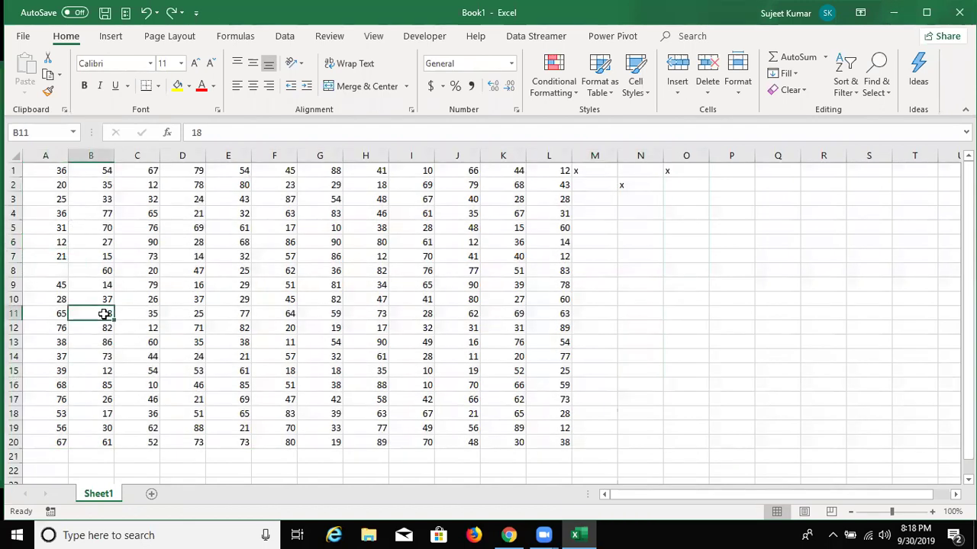
left_click(39, 156)
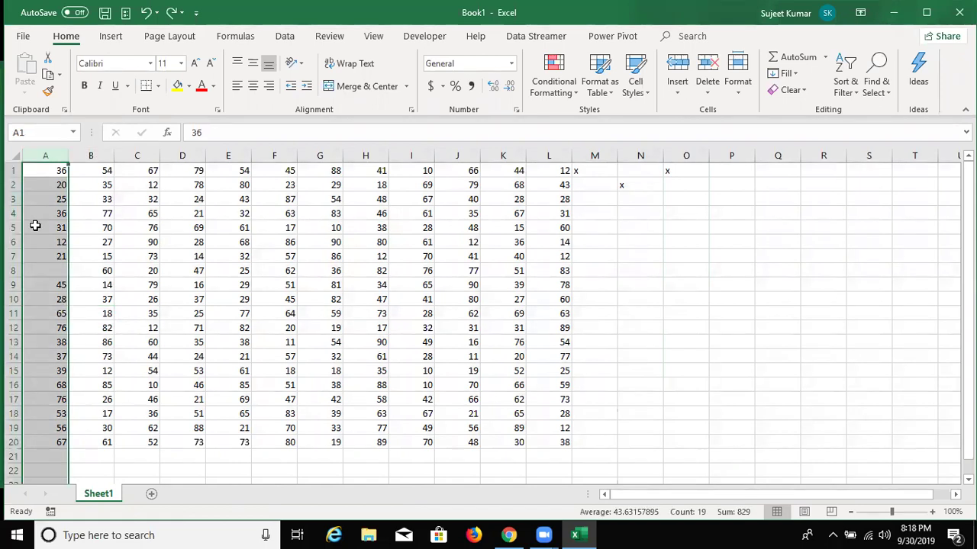
Clear the column selection and, starting from A1, extend the selection down past the blank cell to A20.
left_click(80, 227)
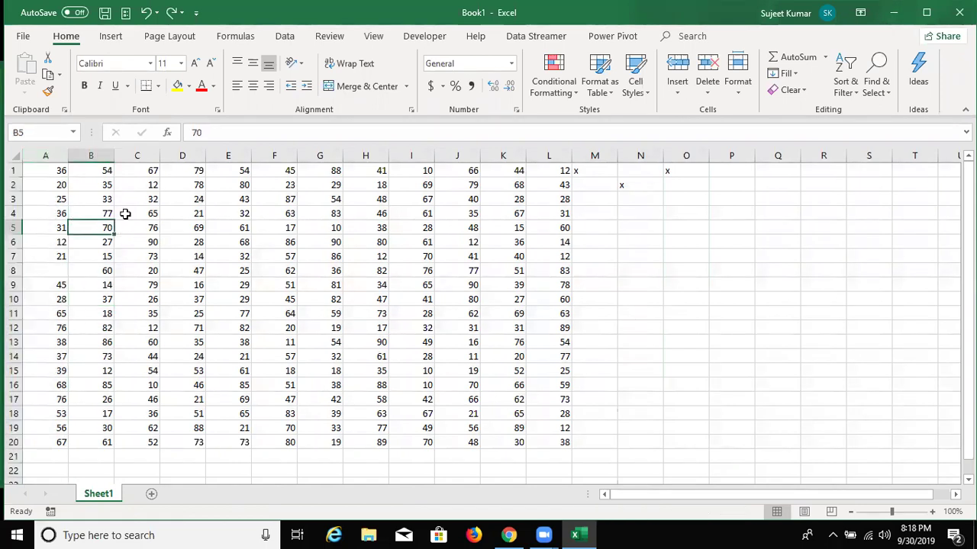
left_click(54, 175)
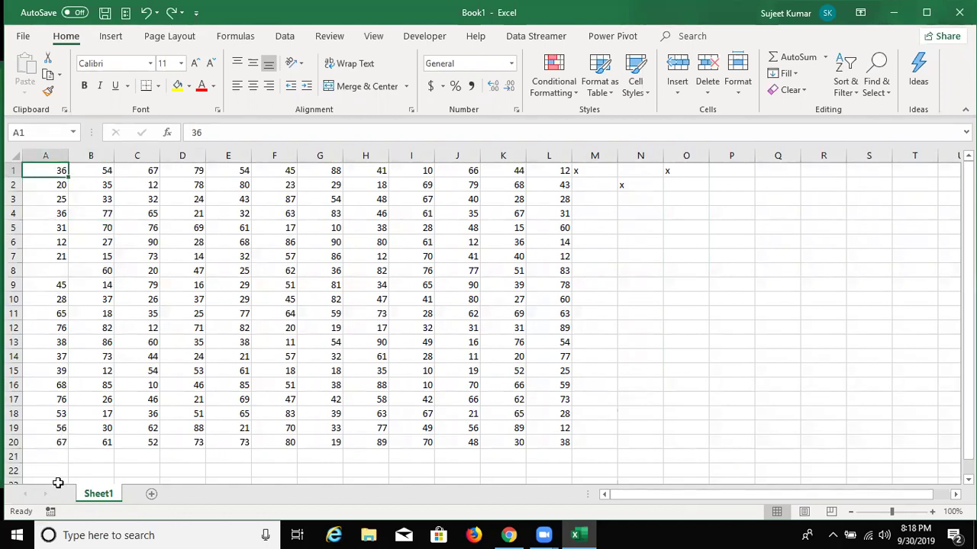
key("ctrl+shift+Down")
key("ctrl+shift+Down")
key("ctrl+shift+Down")
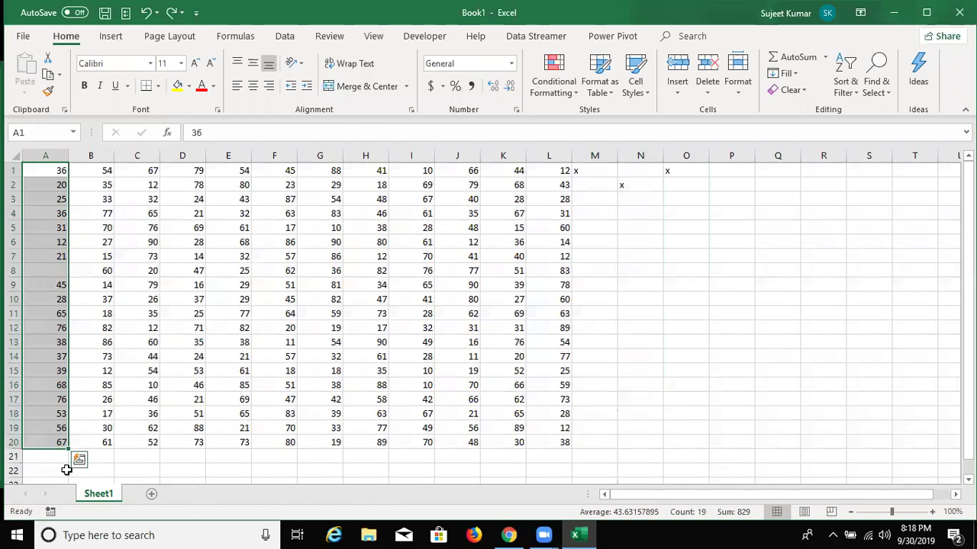
Return to A1 and extend the selection down in stages, first to A7 and on to A20.
left_click(48, 167)
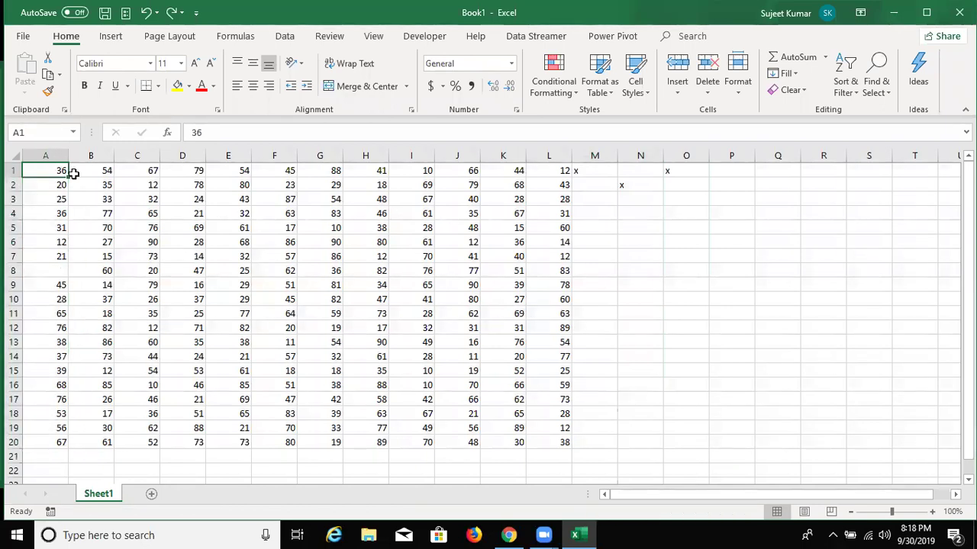
key("ctrl+shift+Down")
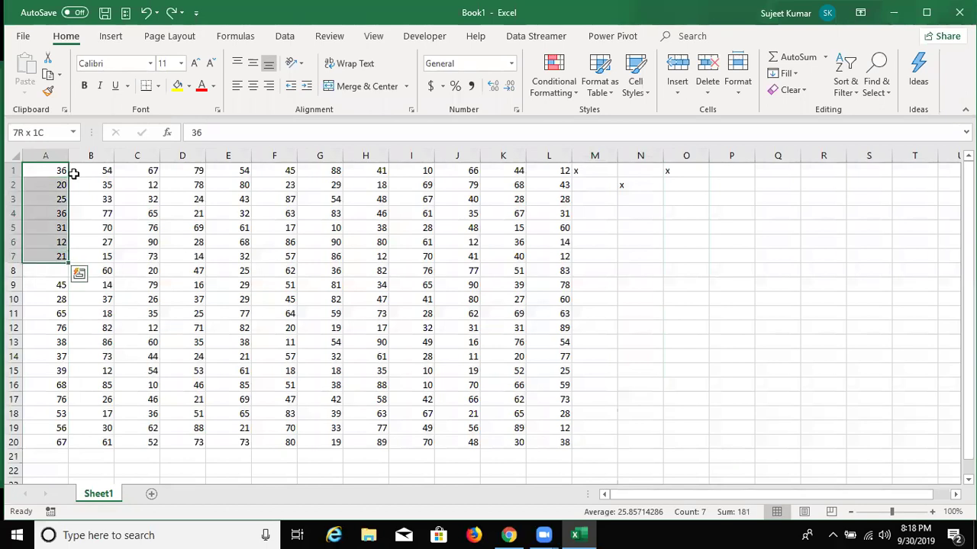
key("ctrl+shift+Down")
key("ctrl+shift+Down")
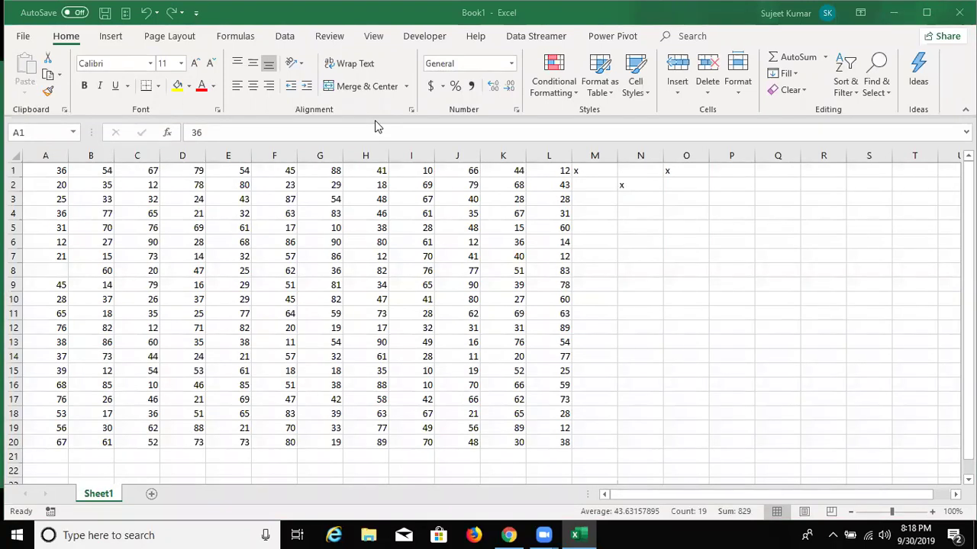
Clear the contents of A12 and select the current data region A1:O20 from A1.
left_click(58, 332)
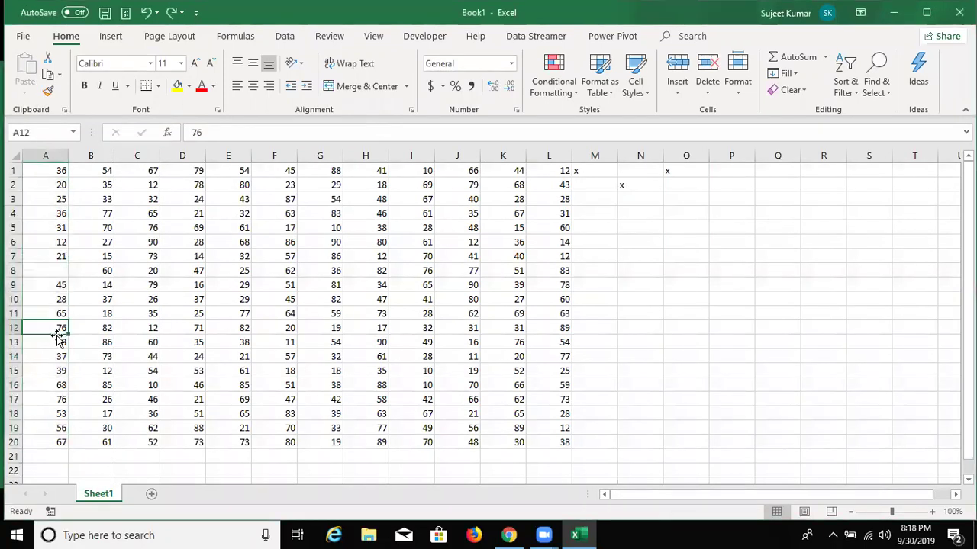
key("Delete")
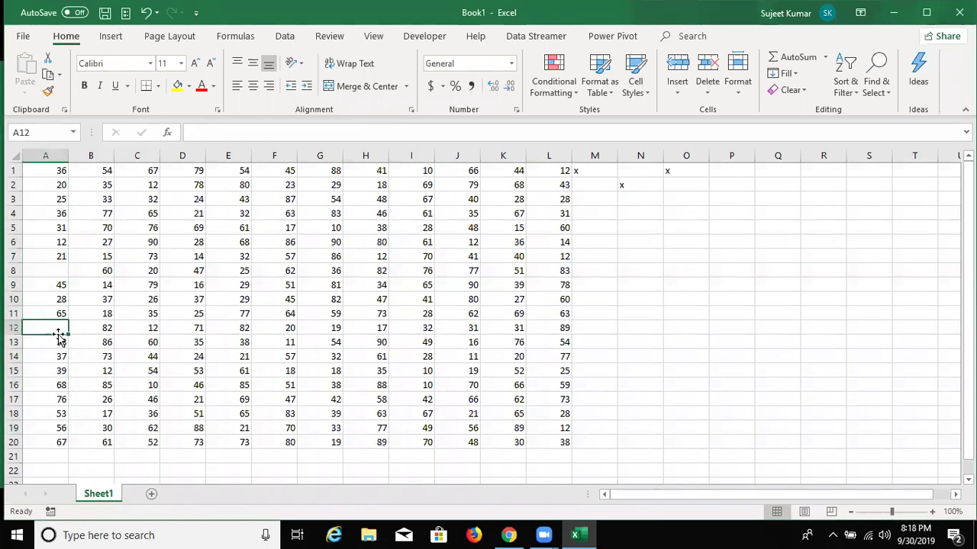
left_click(54, 169)
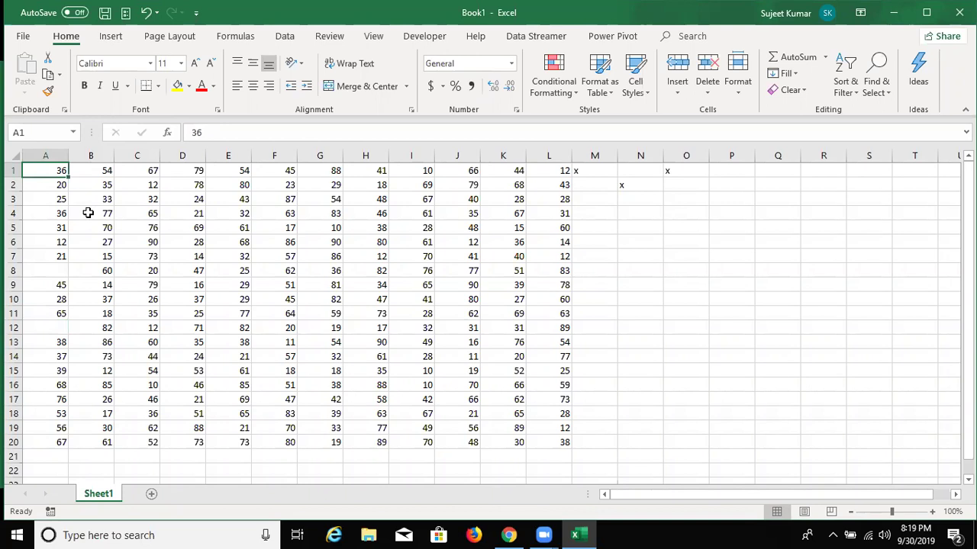
key("ctrl+a")
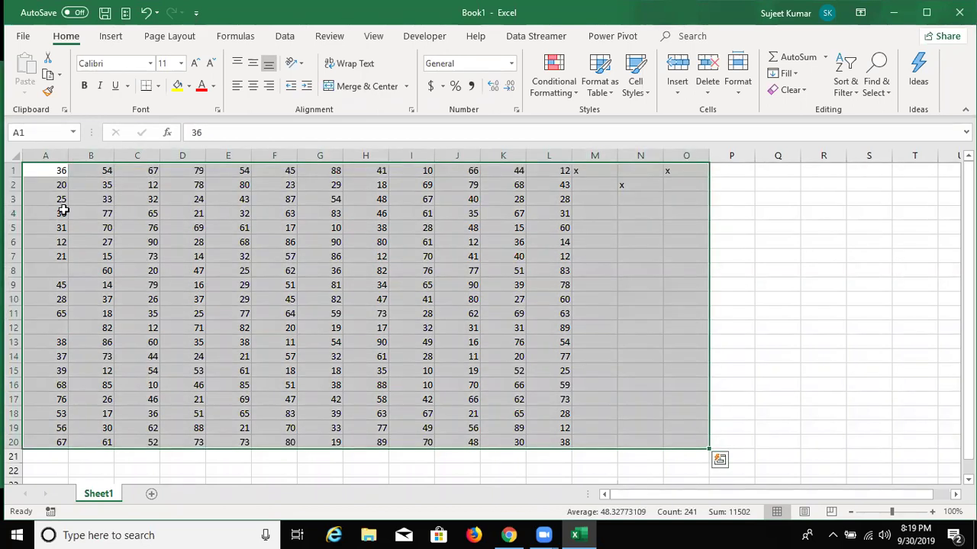
Clear the region selection and select A1:A20 in one go using only its first and last cells.
left_click(78, 214)
left_click_drag(87, 167, 331, 240)
left_click(163, 300)
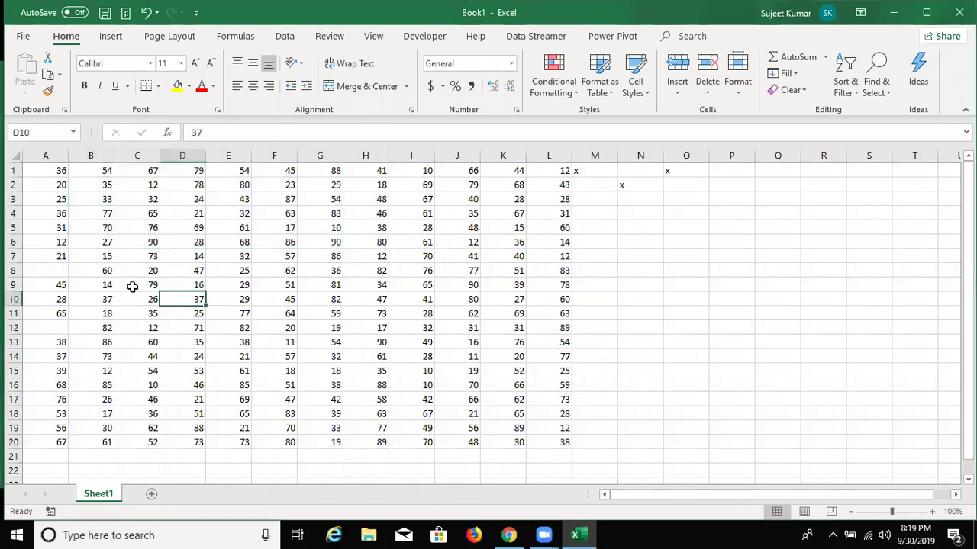
left_click(51, 171)
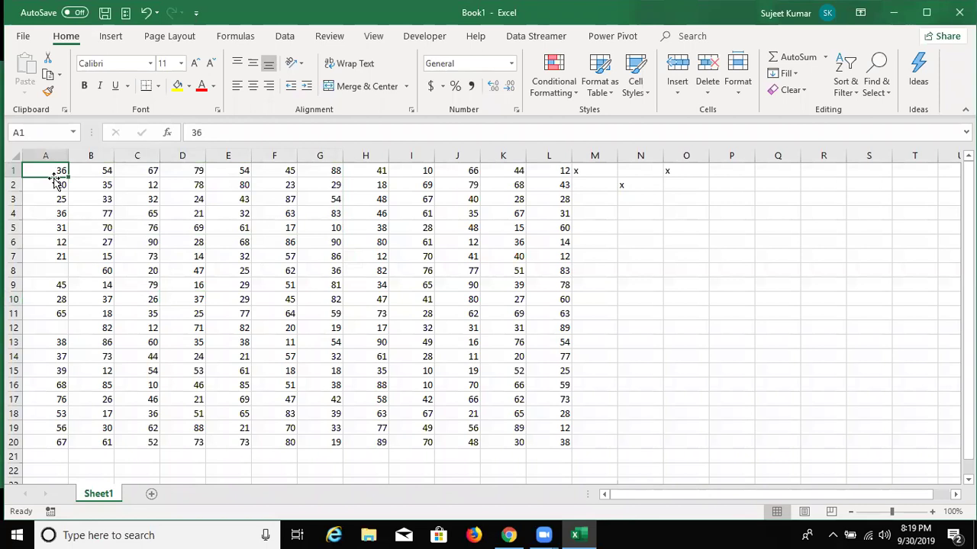
left_click(43, 442, "shift")
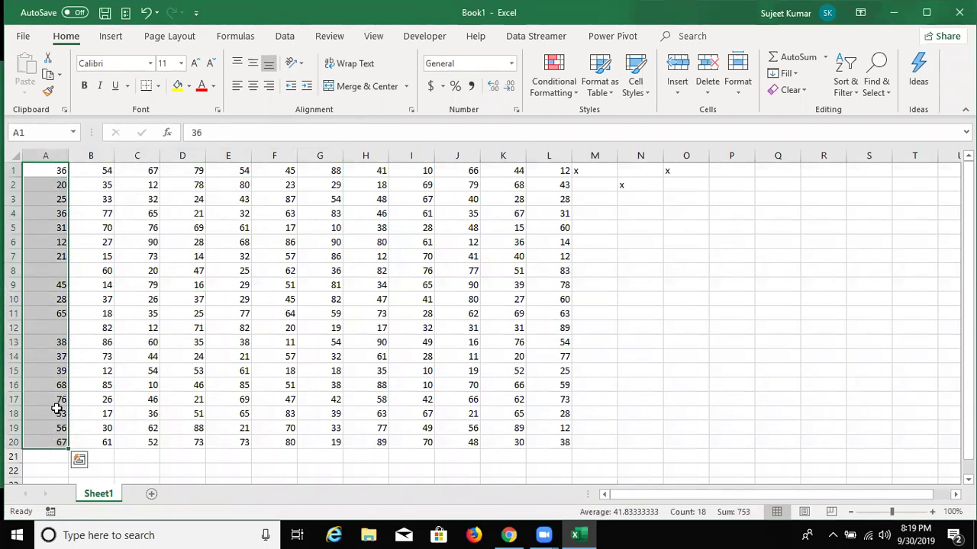
Deselect the range and, starting from A1, extend the selection one cell at a time down to A20.
left_click(108, 330)
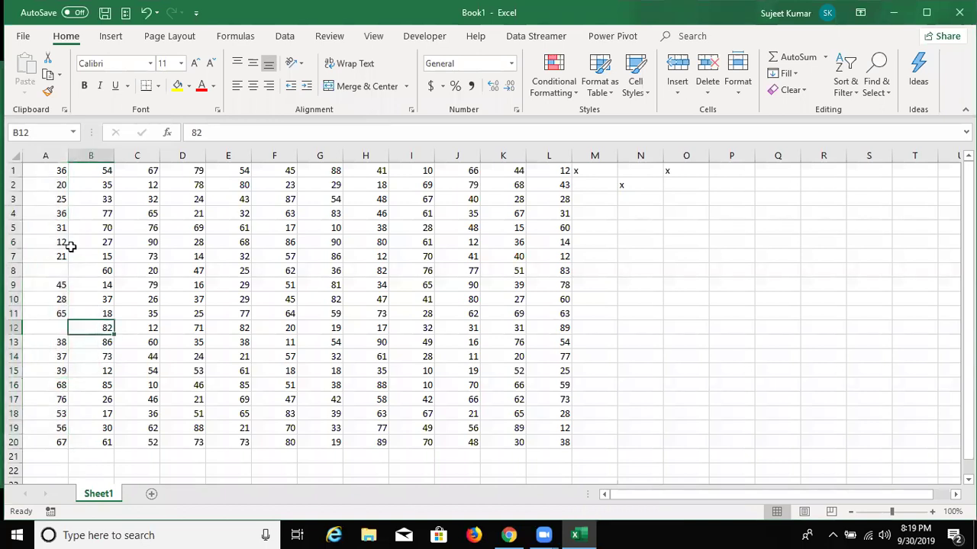
left_click(58, 173)
key("shift+Down")
key("shift+Down")
key("shift+Down")
key("shift+Down")
key("shift+Down")
key("shift+Down")
key("shift+Down")
key("shift+Down")
key("shift+Down")
key("shift+Down")
key("shift+Down")
key("shift+Down")
key("shift+Down")
key("shift+Down")
key("shift+Down")
key("shift+Down")
key("shift+Down")
key("shift+Down")
key("shift+Down")
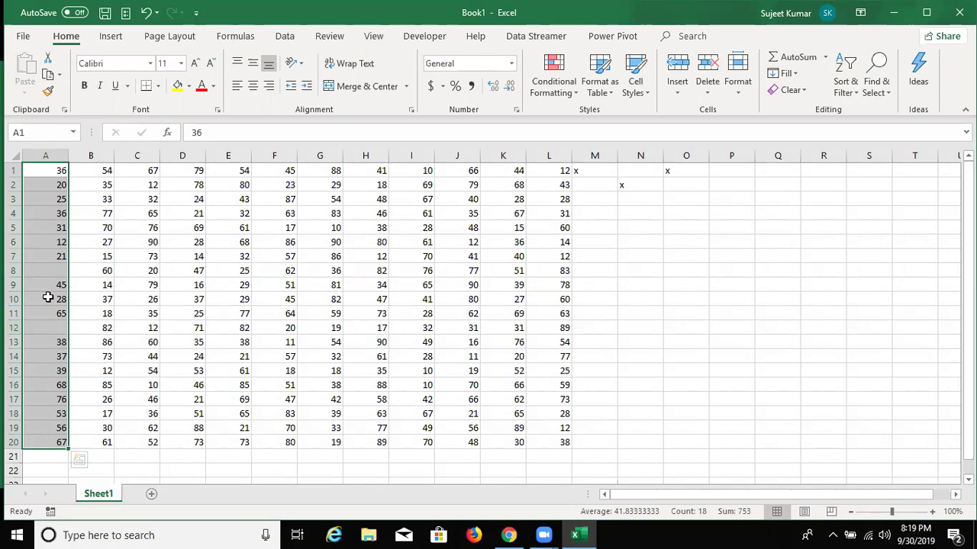
Fill the blank cells in column A, entering 65 in A8 and 25 in A12.
left_click(47, 270)
type("65")
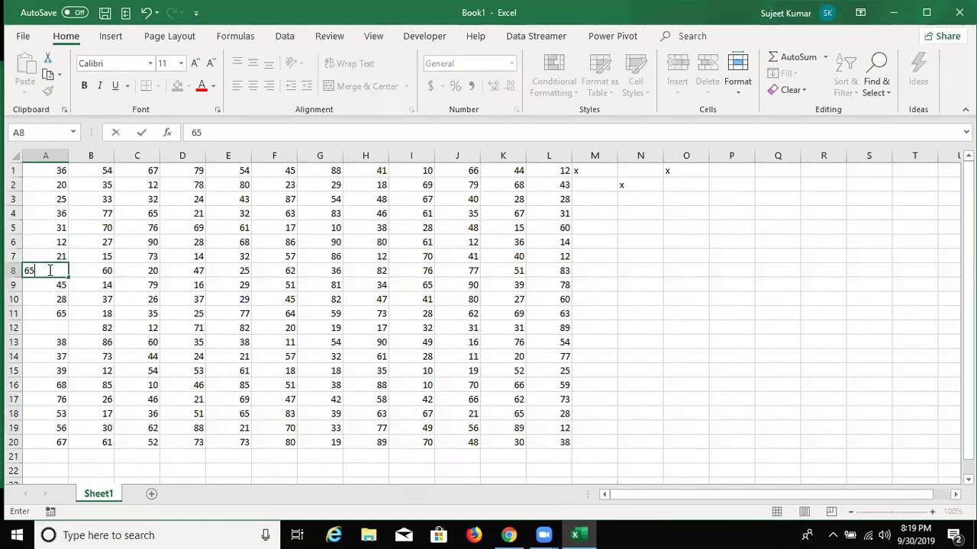
left_click(60, 331)
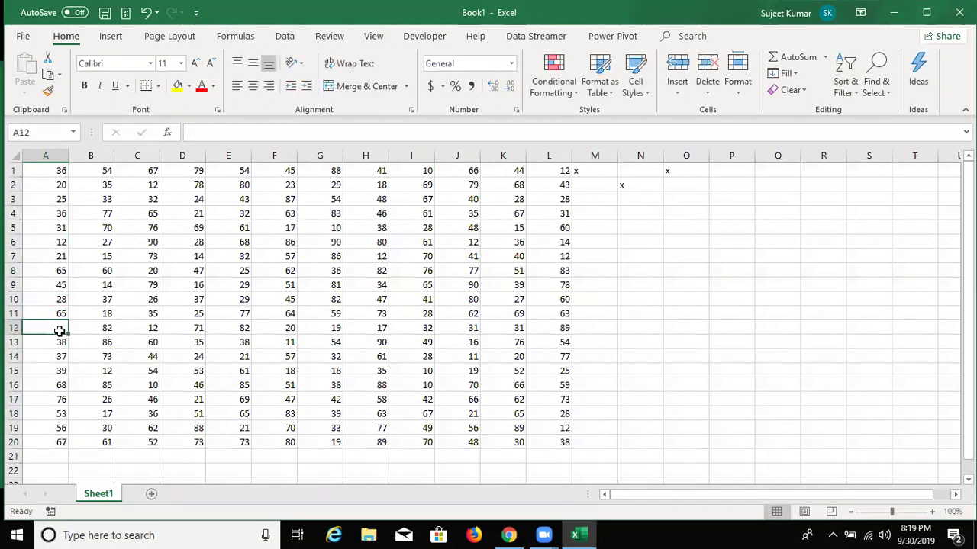
type("25")
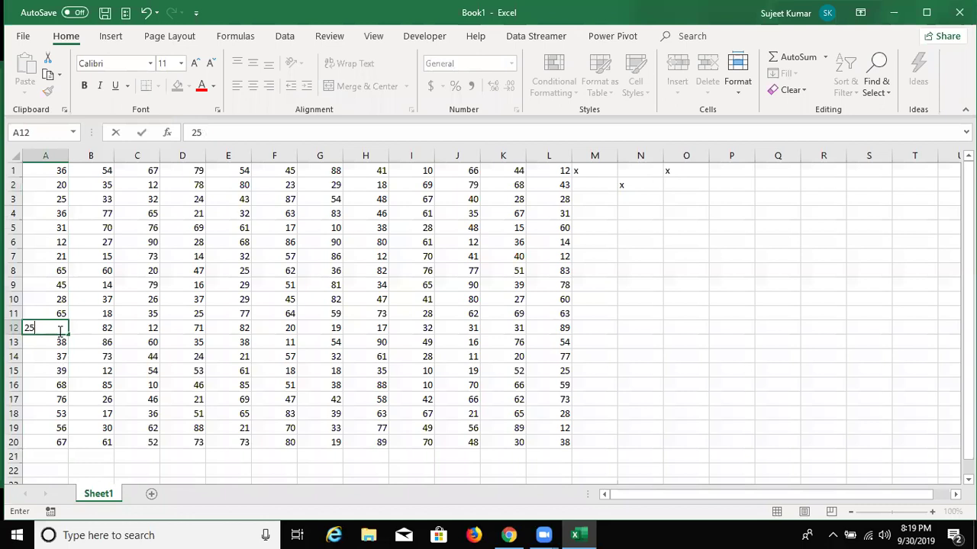
key("Return")
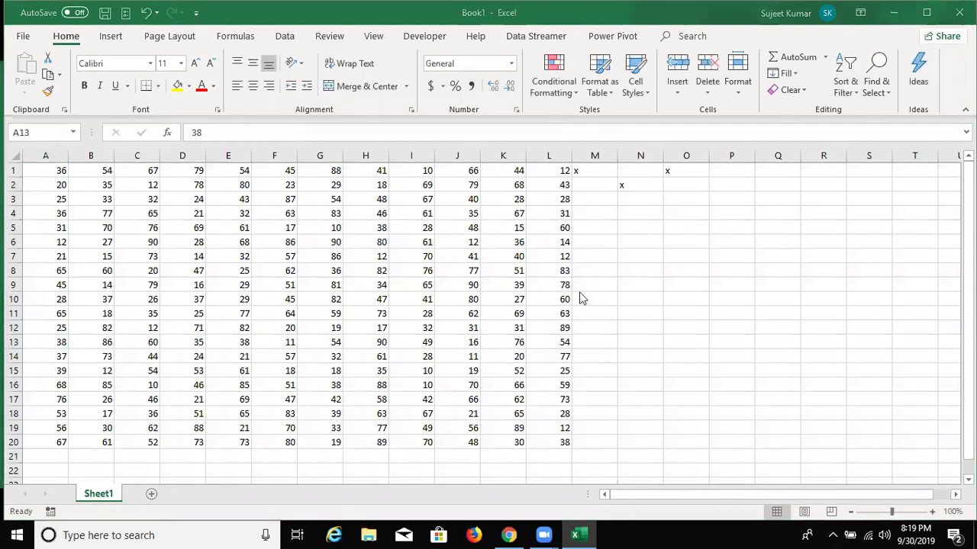
Select the separate cells A3, C3, E3, G3, G7, F10, D9, E9, C7, B6, B9, A10, A12, B12, C13, D14, F13, G13 and H11 together.
left_click(263, 213)
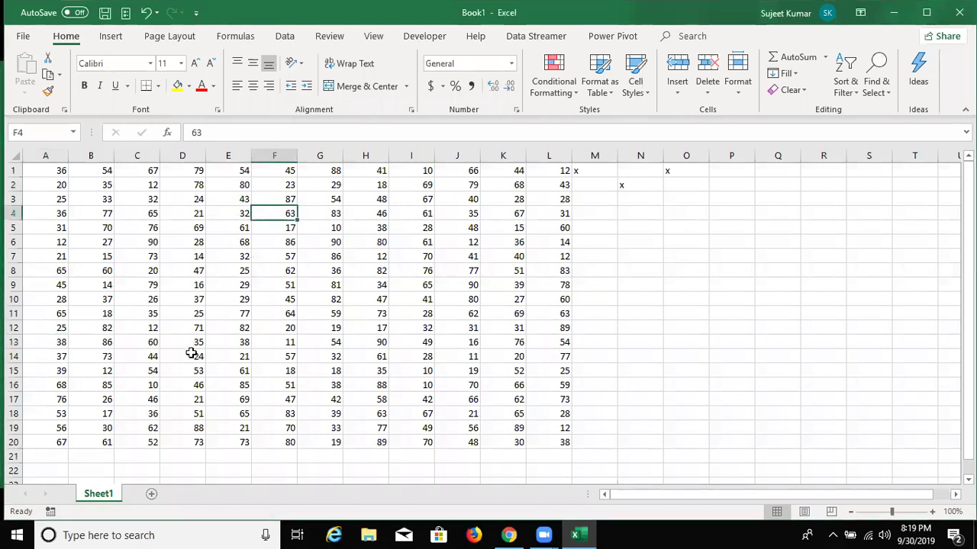
left_click(54, 197)
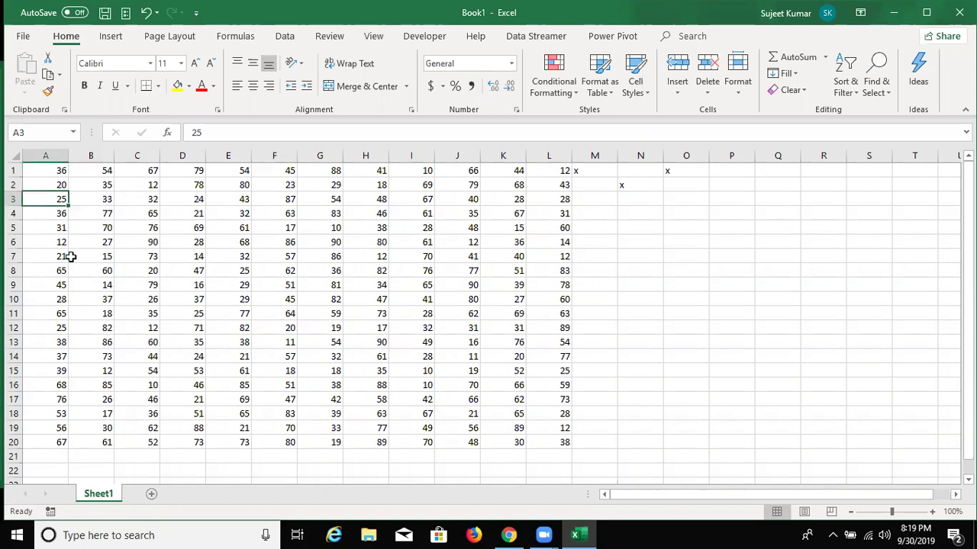
left_click(149, 199, "ctrl")
left_click(229, 199, "ctrl")
left_click(321, 199, "ctrl")
left_click(320, 257, "ctrl")
left_click(288, 299, "ctrl")
left_click(182, 285, "ctrl")
left_click(228, 285, "ctrl")
left_click(137, 256, "ctrl")
left_click(90, 241, "ctrl")
left_click(90, 285, "ctrl")
left_click(45, 299, "ctrl")
left_click(137, 341, "ctrl")
left_click(183, 356, "ctrl")
left_click(289, 342, "ctrl")
left_click(321, 342, "ctrl")
left_click(365, 314, "ctrl")
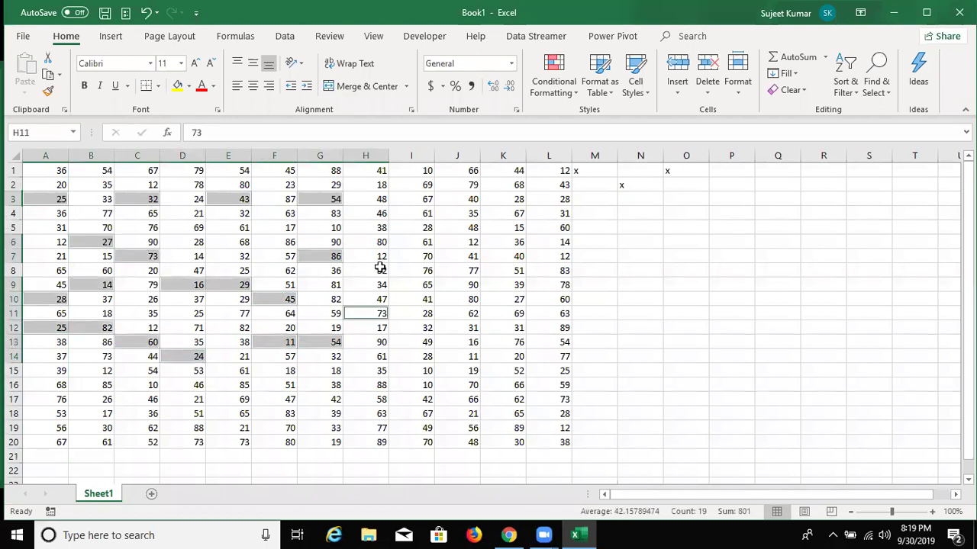
Add cells H7, I7, K14, K13, J16, H16, G16, F16, C17, B16 and A14 to the multiple selection.
left_click(365, 256, "ctrl")
left_click(412, 256, "ctrl")
left_click(502, 357, "ctrl")
left_click(503, 342, "ctrl")
left_click(466, 385, "ctrl")
left_click(366, 385, "ctrl")
left_click(321, 386, "ctrl")
left_click(274, 386, "ctrl")
left_click(142, 399, "ctrl")
left_click(90, 385, "ctrl")
left_click(45, 357, "ctrl")
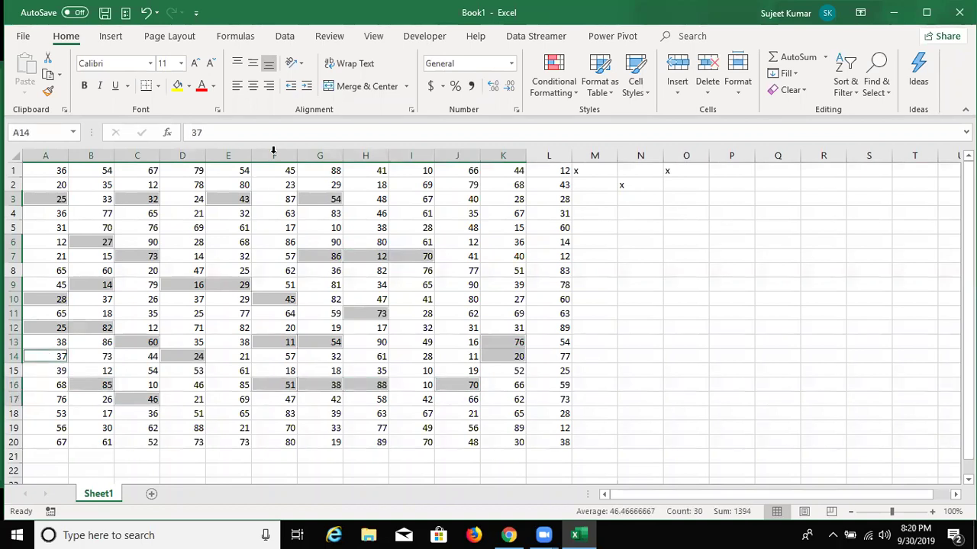
Fill the scattered selected cells with yellow and try to copy them together.
left_click(176, 86)
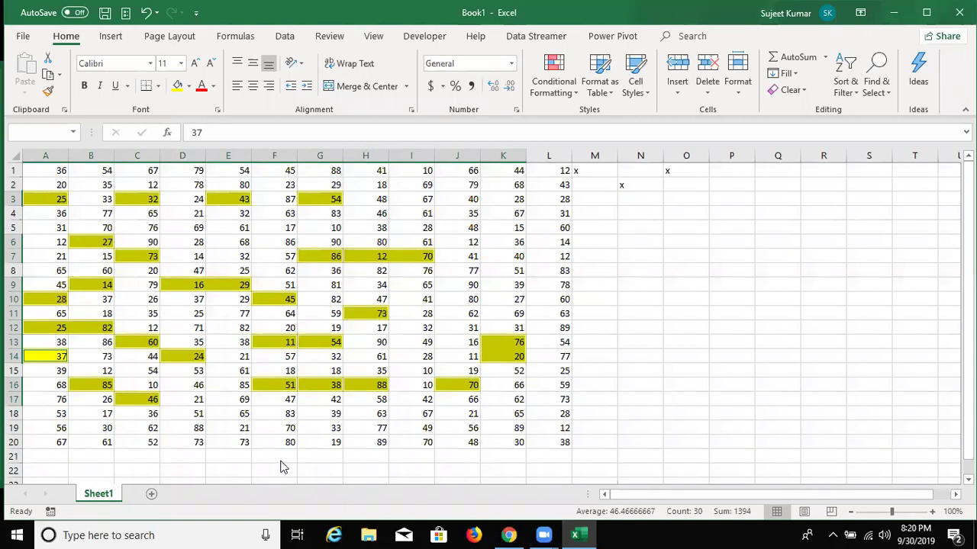
key("ctrl+c")
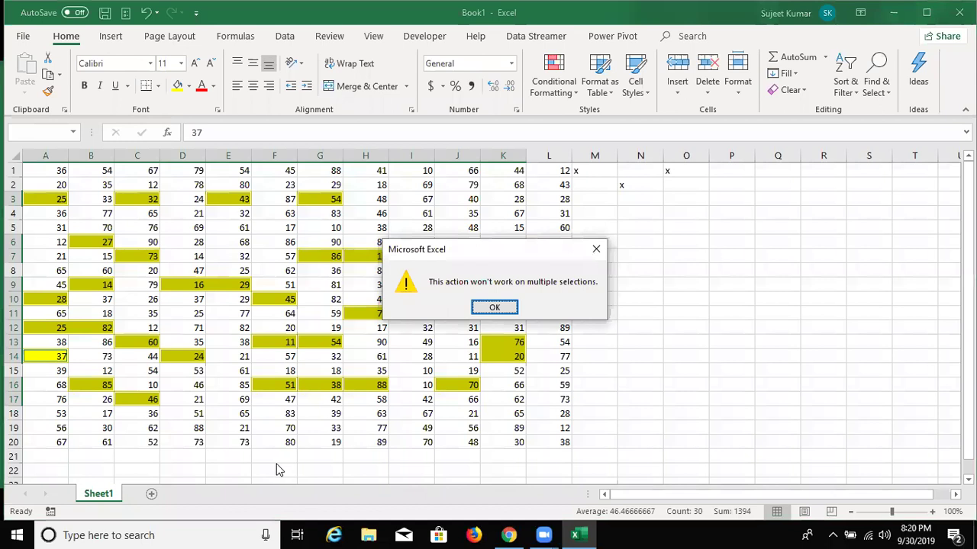
key("Return")
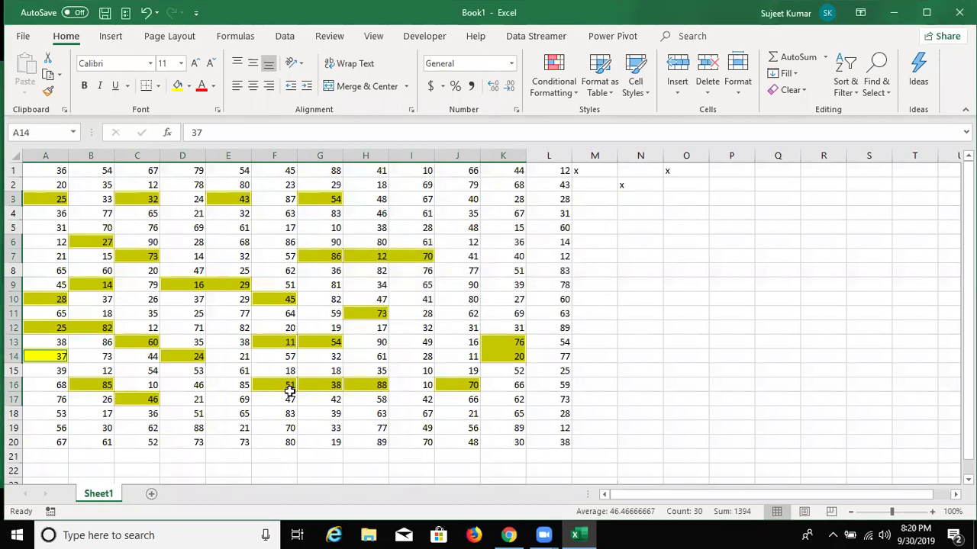
Undo the yellow fill and clear the multiple selection.
left_click(231, 256)
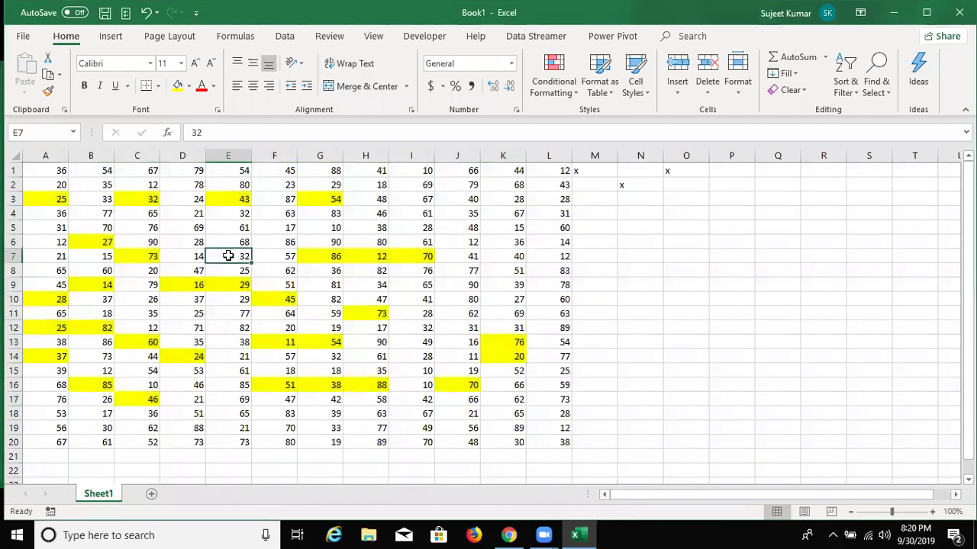
key("ctrl+z")
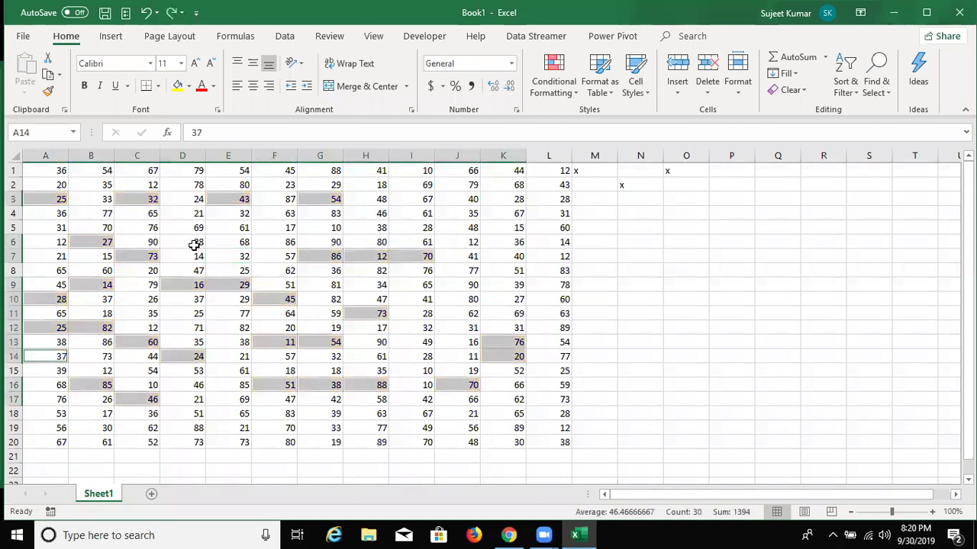
left_click(194, 246)
Select A2:D2 and add the separate range A6:D7 to the selection.
left_click_drag(54, 185, 172, 186)
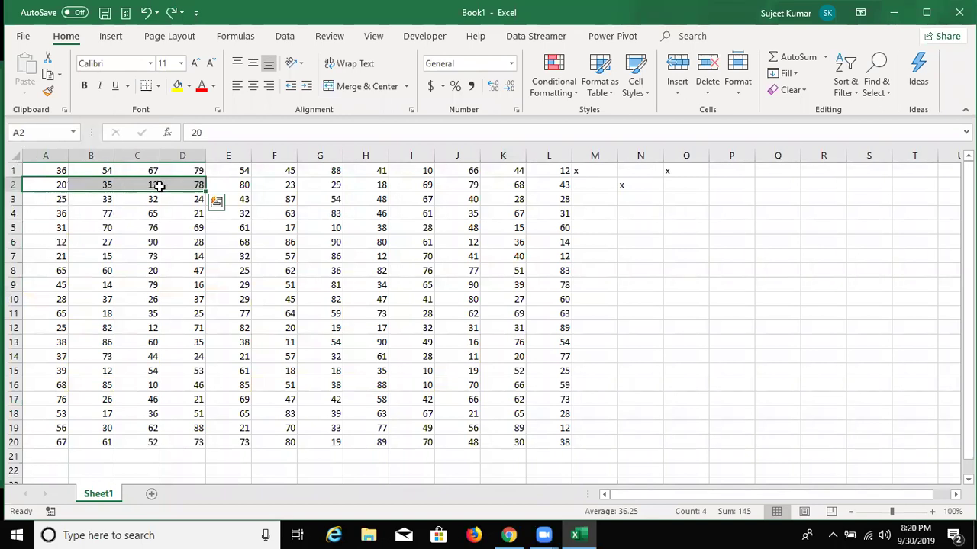
left_click(216, 202)
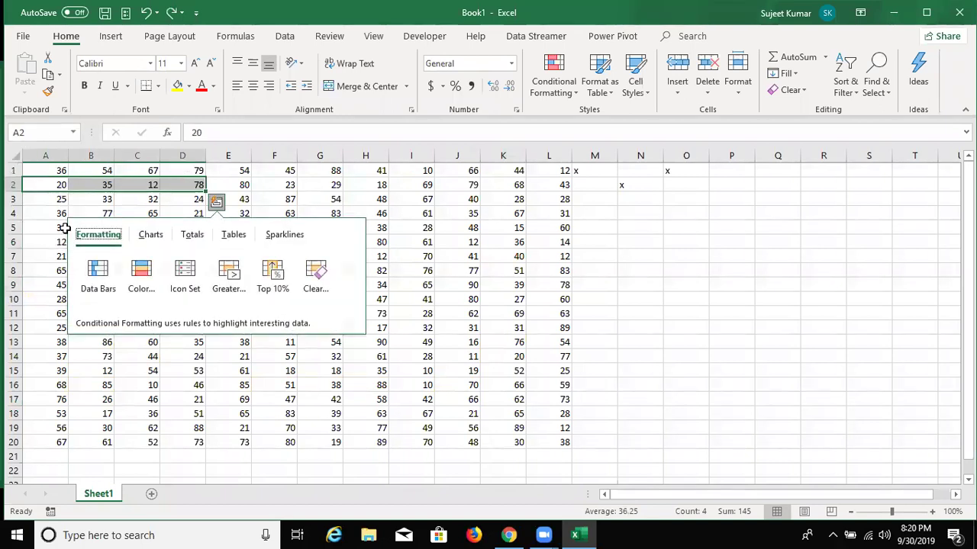
left_click_drag(61, 241, 151, 243)
left_click_drag(43, 241, 107, 272)
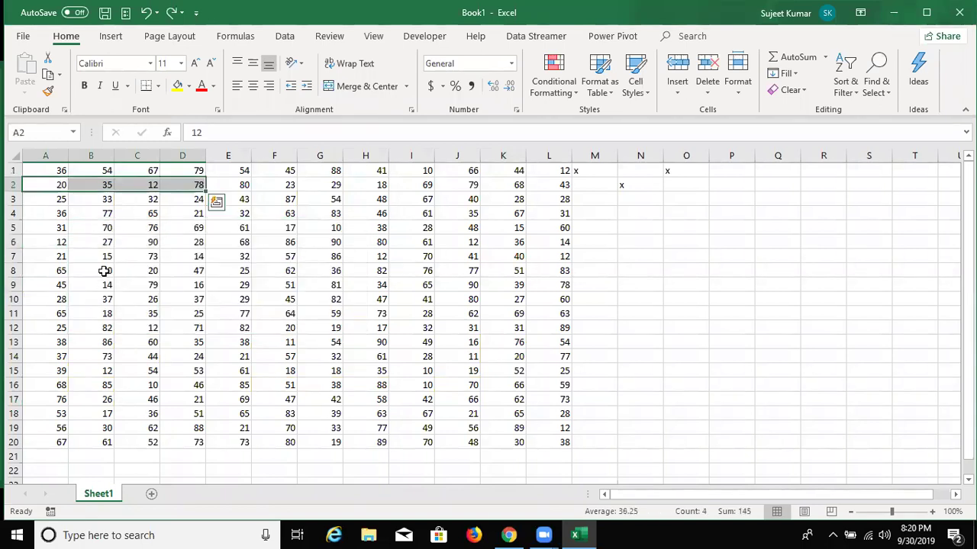
left_click_drag(48, 242, 190, 257)
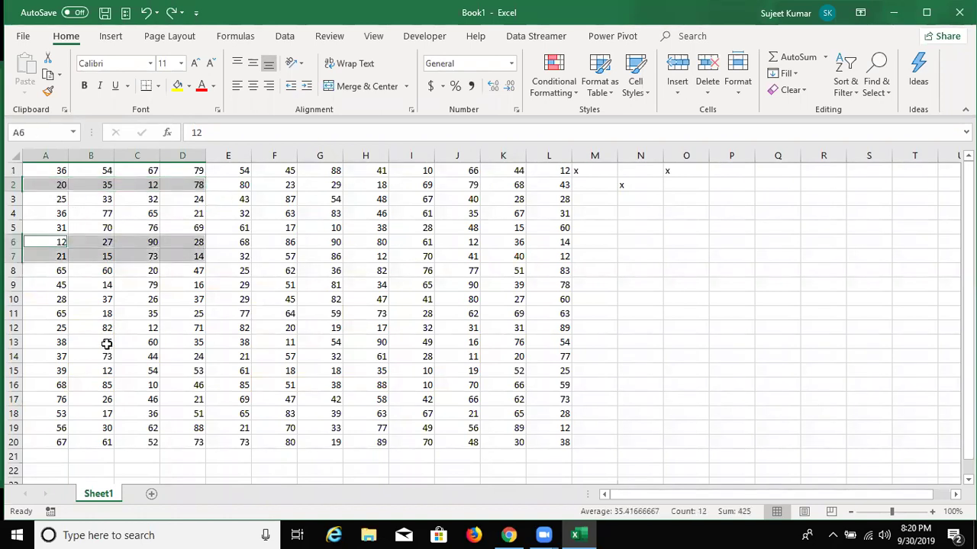
Copy the two aligned ranges A2:D2 and A6:D7 together, cancel the copy and return to cell A2.
key("ctrl+c")
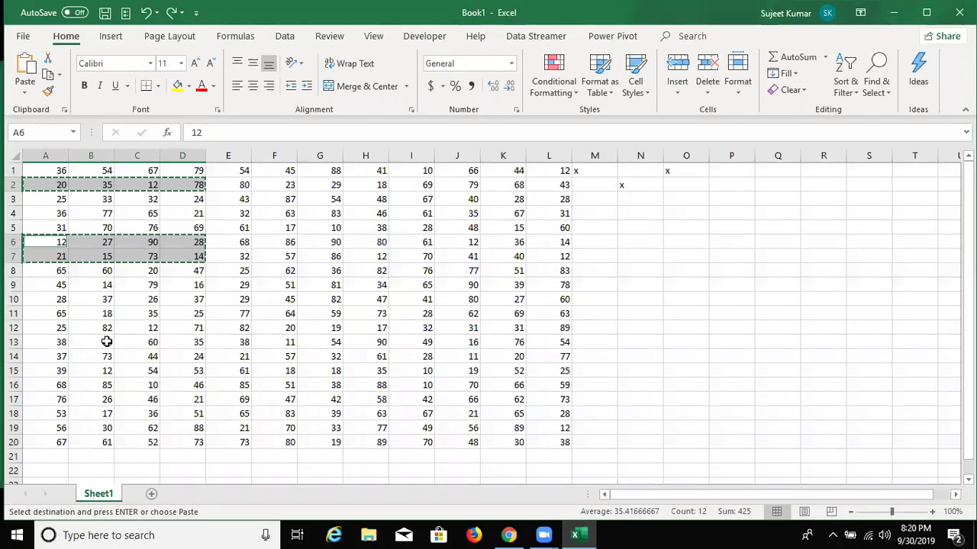
key("Escape")
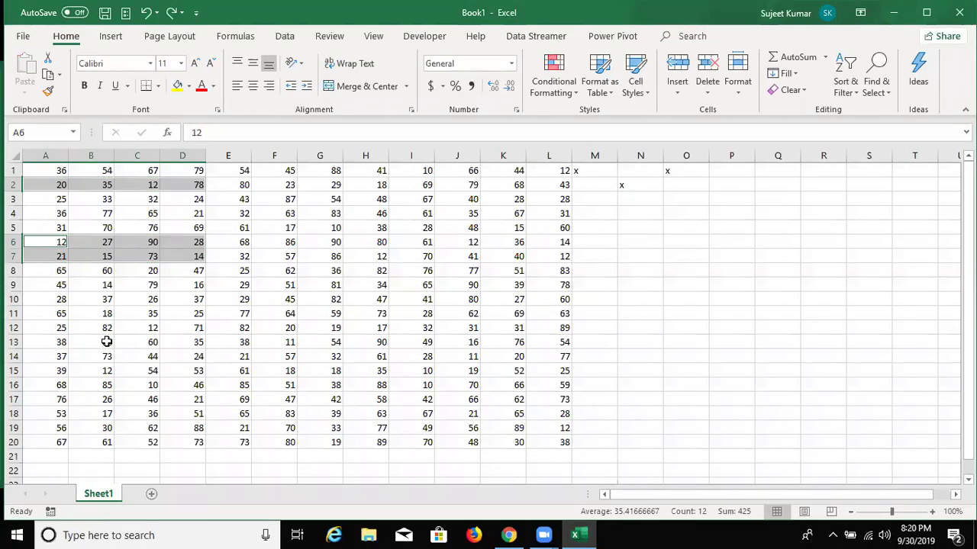
left_click(379, 280)
left_click(61, 187)
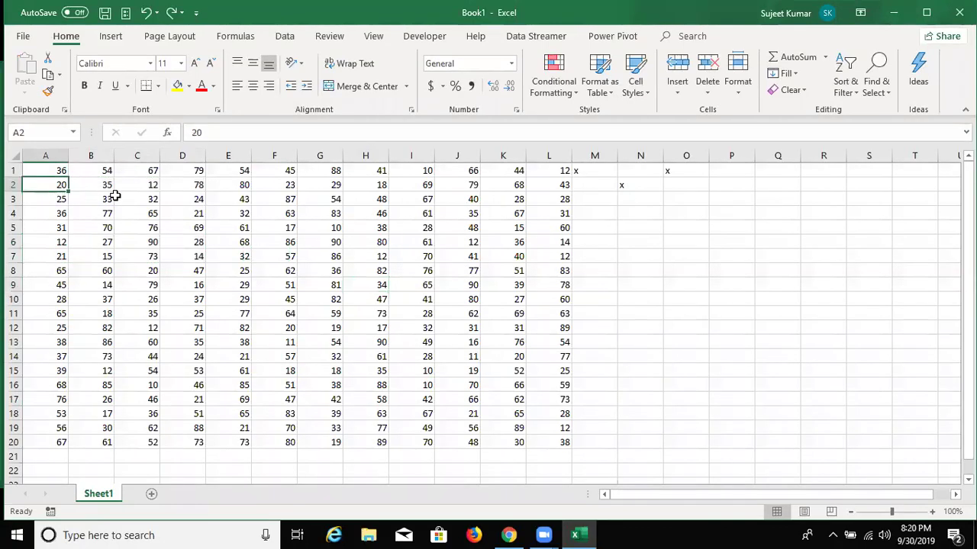
left_click(157, 184, "ctrl")
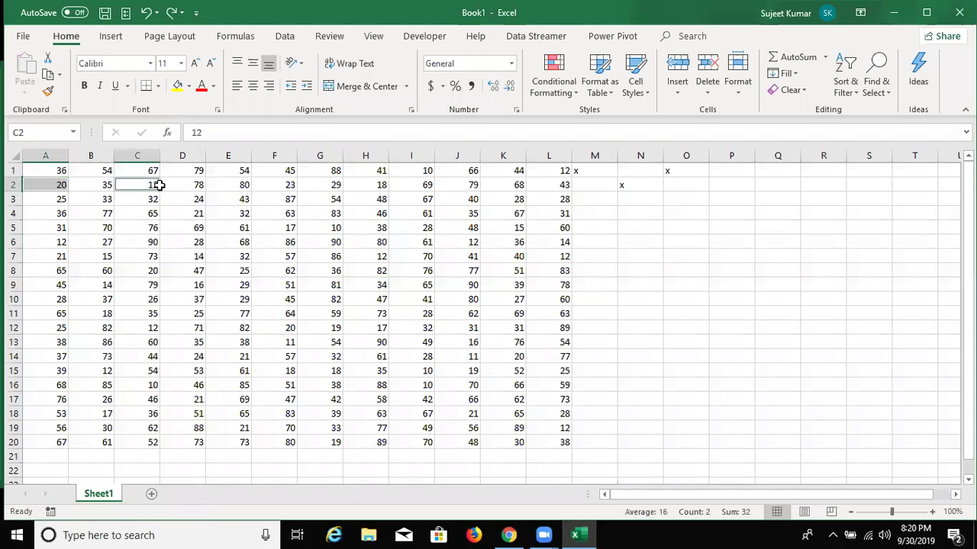
left_click(235, 193, "ctrl")
left_click(219, 228)
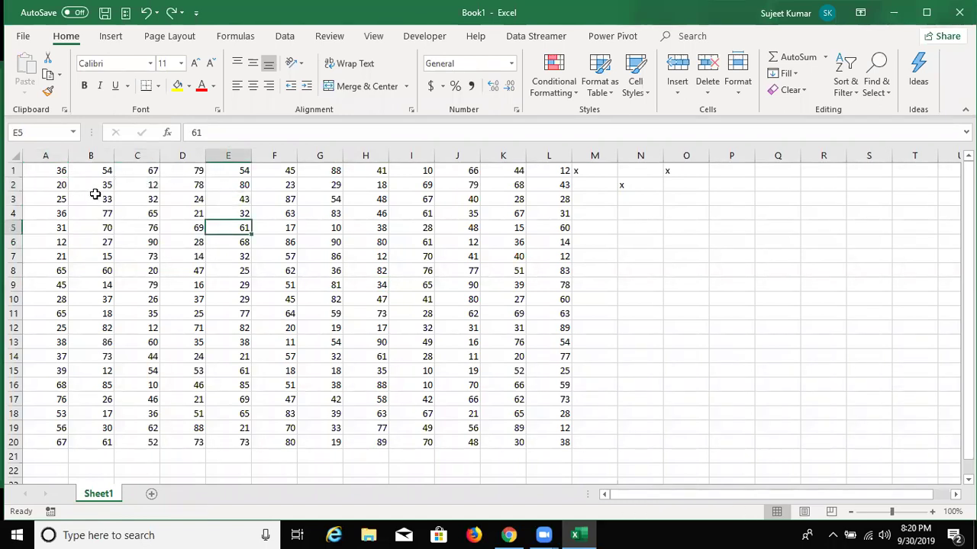
Select A2, C2, E2 and G2 plus A5, C5, E5 and G5 together, copy them and cancel the copy.
left_click(54, 179)
left_click(141, 183, "ctrl")
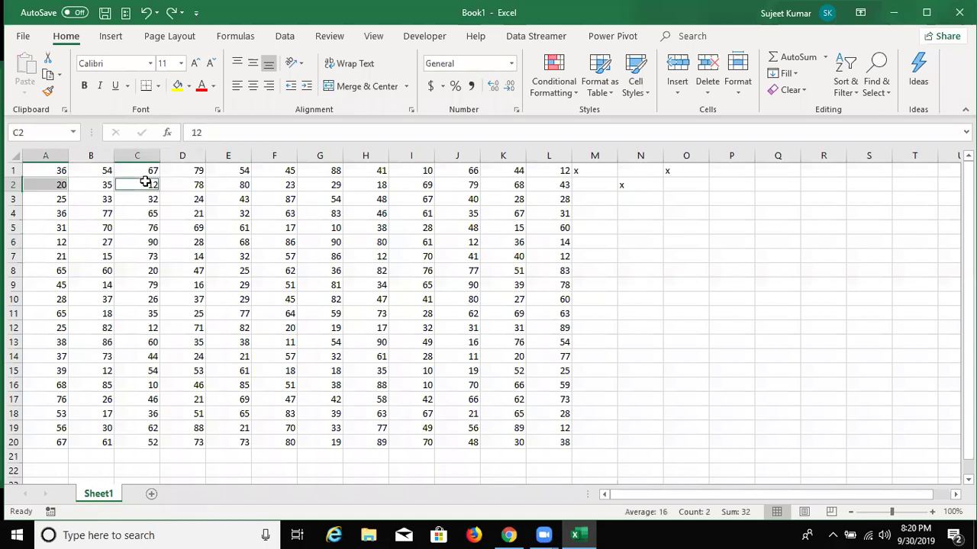
left_click(229, 184, "ctrl")
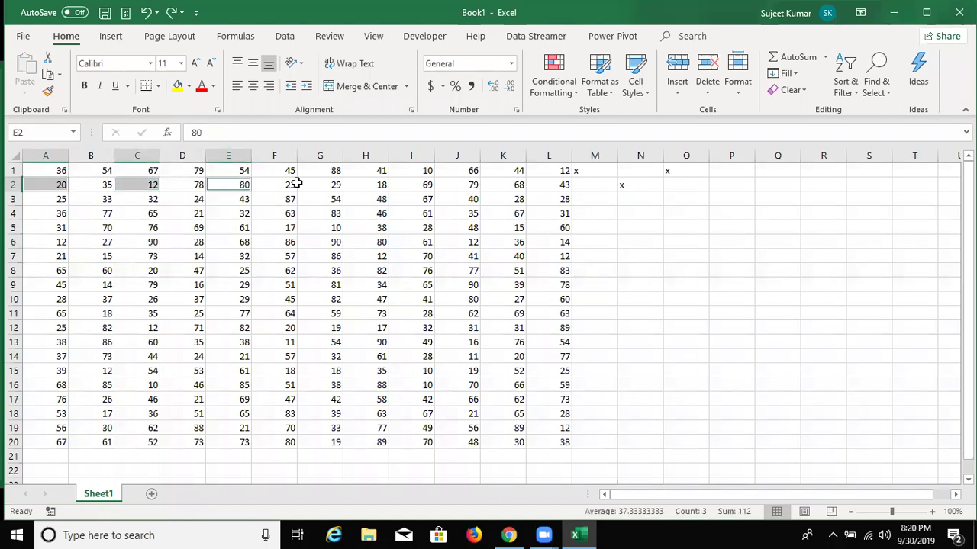
left_click(322, 186, "ctrl")
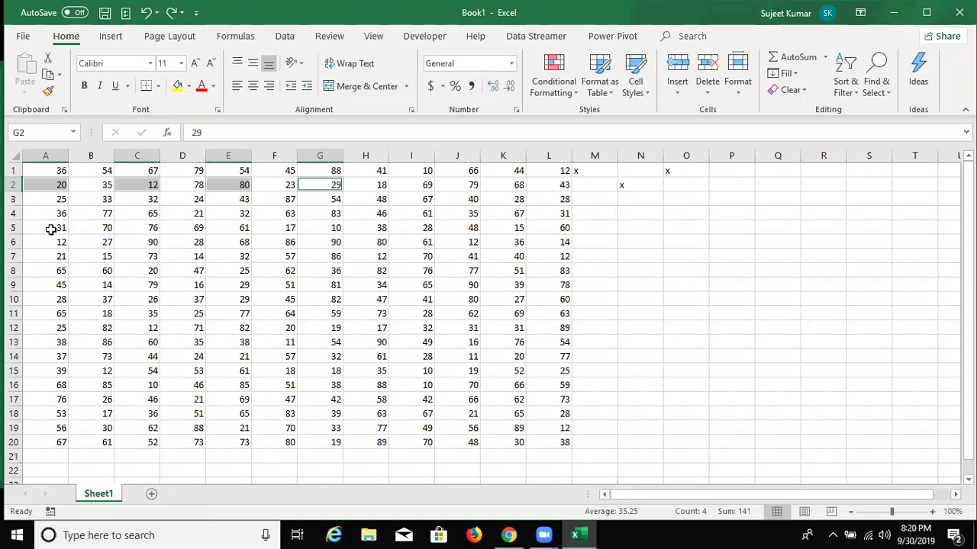
left_click(50, 229, "ctrl")
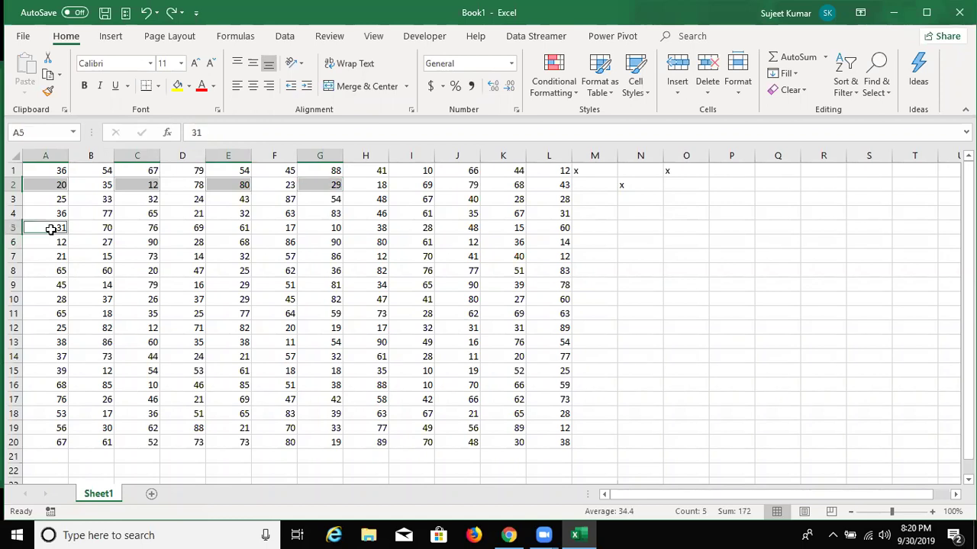
left_click(152, 229, "ctrl")
left_click(233, 229, "ctrl")
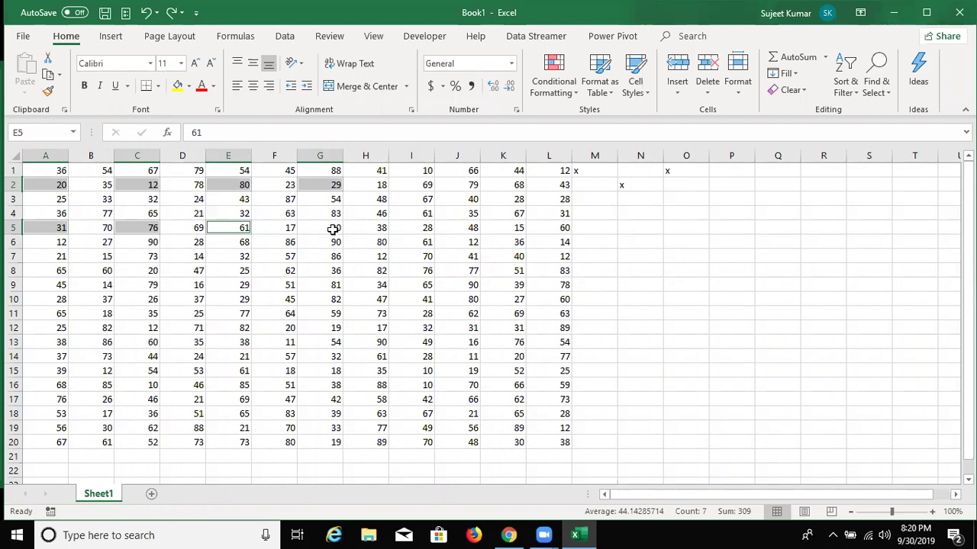
left_click(334, 230, "ctrl")
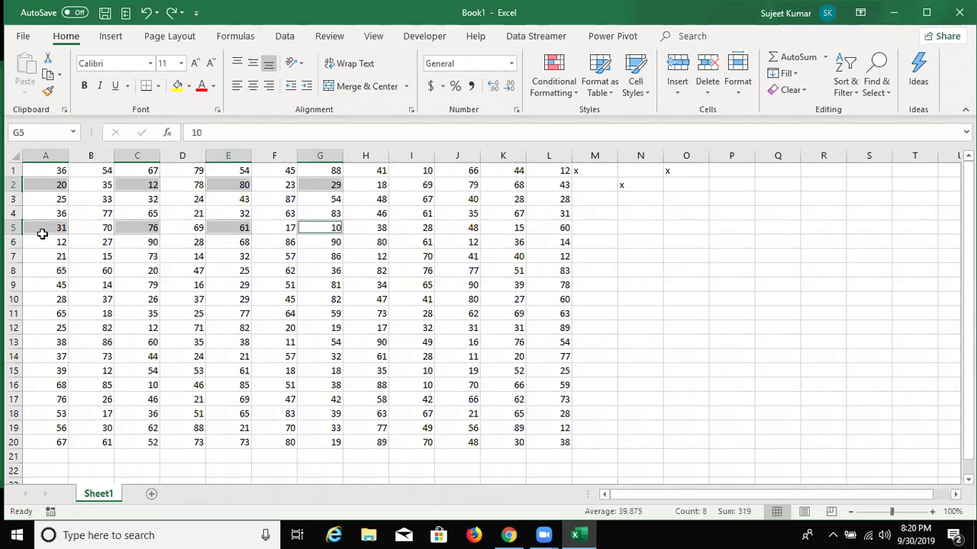
key("ctrl+c")
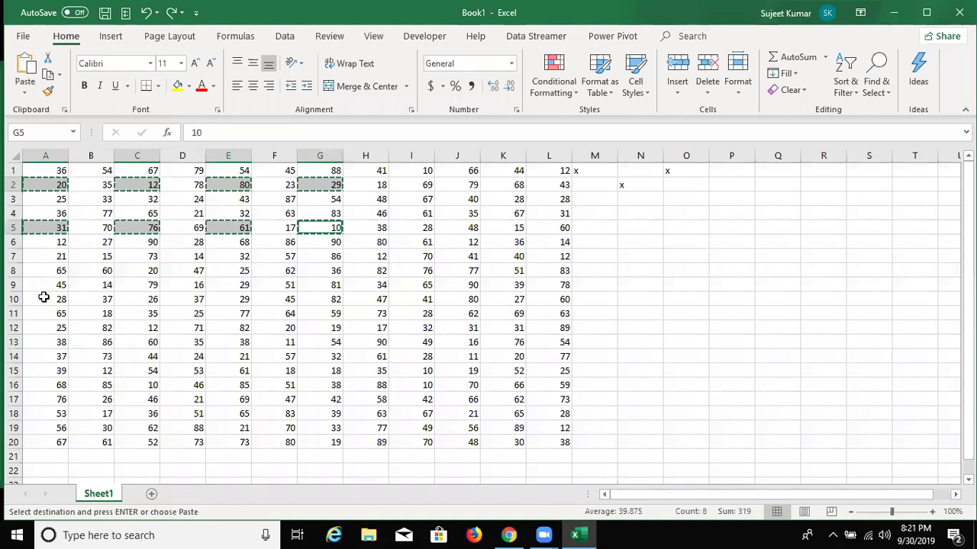
key("Escape")
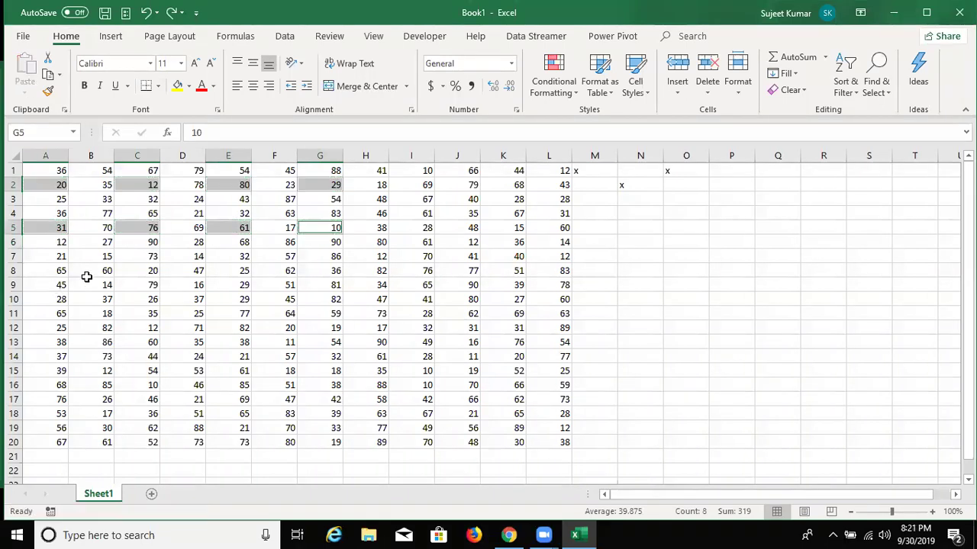
left_click(87, 277)
Select the row 2 cells A2, C2, D2, F2, H2, I2, J2 and K2, copy them, cancel the copy and clear the selection.
left_click(51, 189)
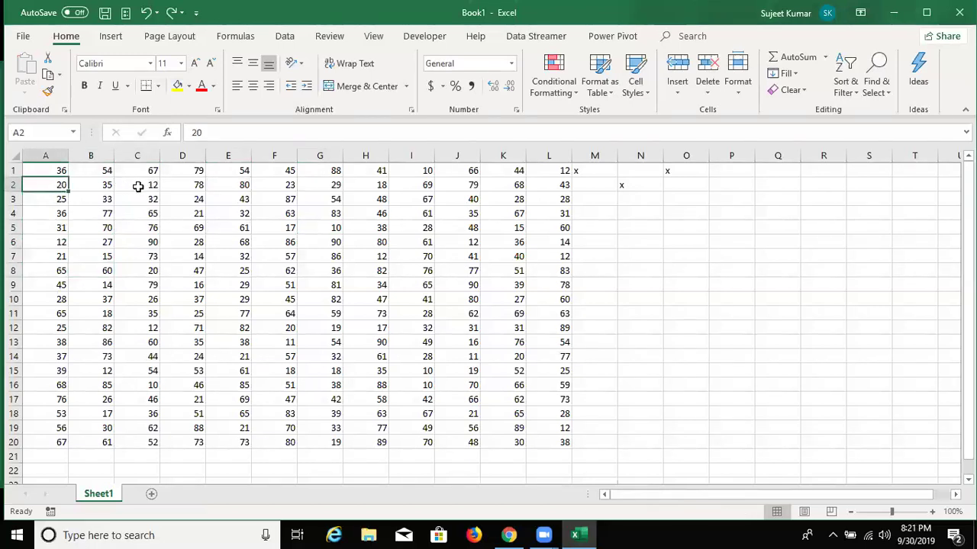
left_click(141, 186, "ctrl")
left_click(199, 186, "ctrl")
left_click(287, 186, "ctrl")
left_click(382, 183, "ctrl")
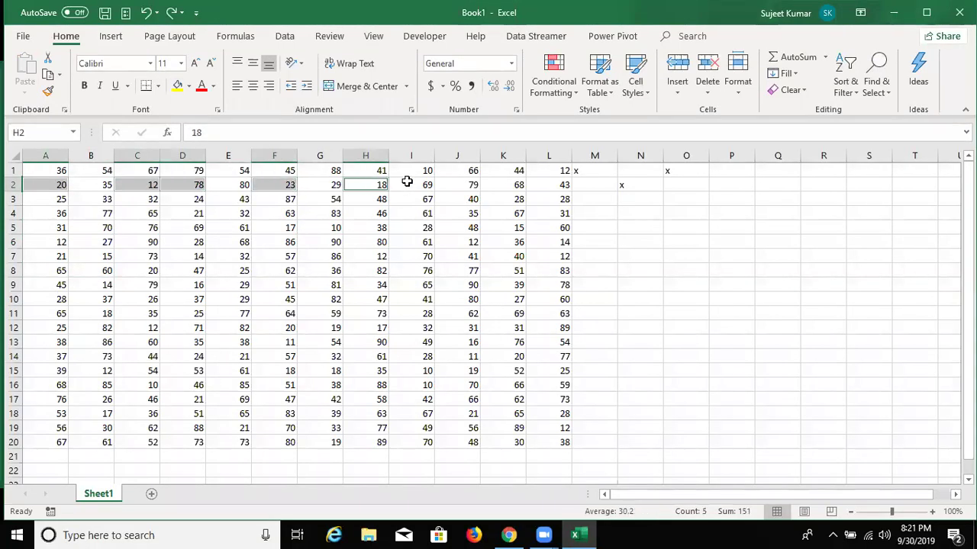
left_click(406, 184, "ctrl")
left_click(458, 183, "ctrl")
left_click(492, 183, "ctrl")
key("ctrl+c")
key("Escape")
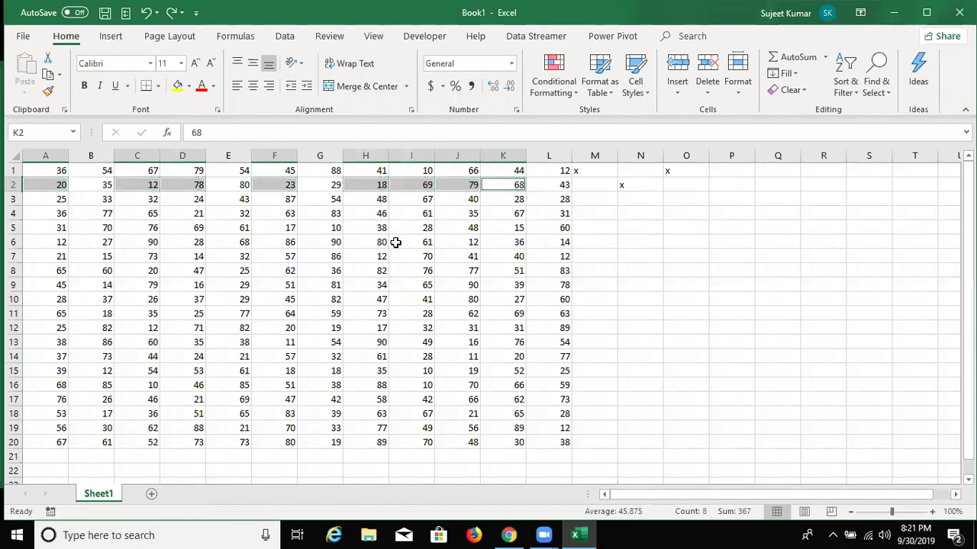
left_click(294, 229)
Select B1, B3:B5, B9, B13, B16 and B18 in column B, copy them, cancel the copy and clear the selection.
left_click(104, 170)
left_click_drag(102, 199, 96, 216)
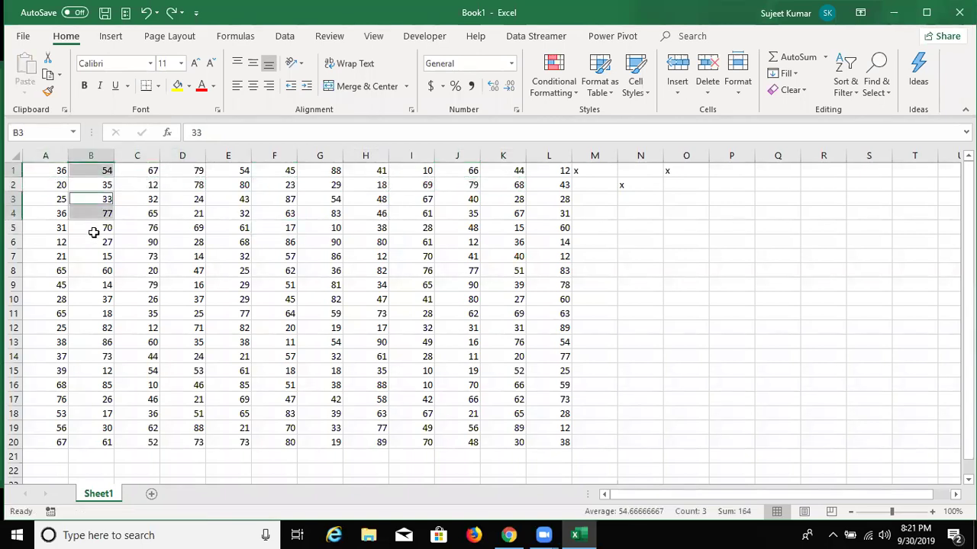
left_click(93, 227, "ctrl")
left_click(102, 286, "ctrl")
left_click(107, 341, "ctrl")
left_click(104, 384, "ctrl")
left_click(107, 414, "ctrl")
key("ctrl+c")
key("Escape")
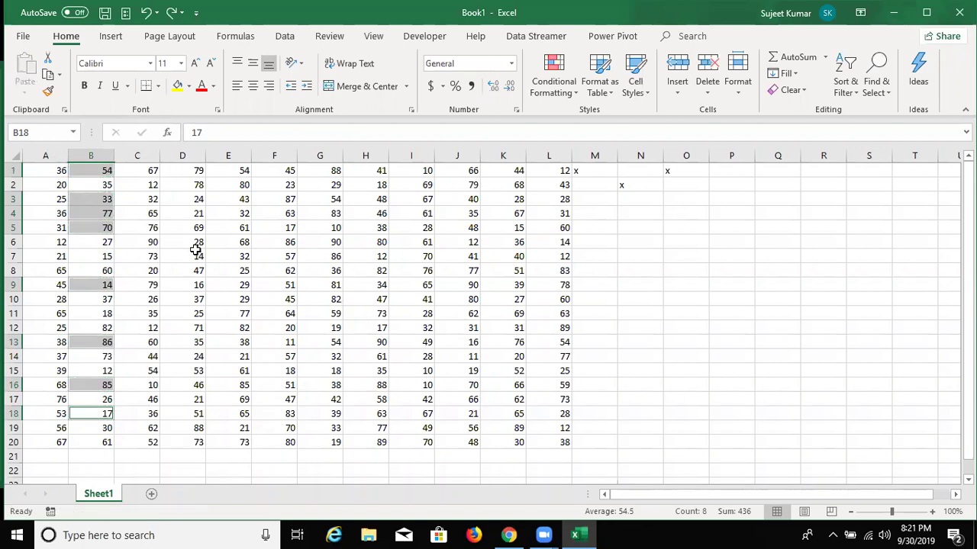
left_click(195, 250)
left_click_drag(76, 170, 72, 213)
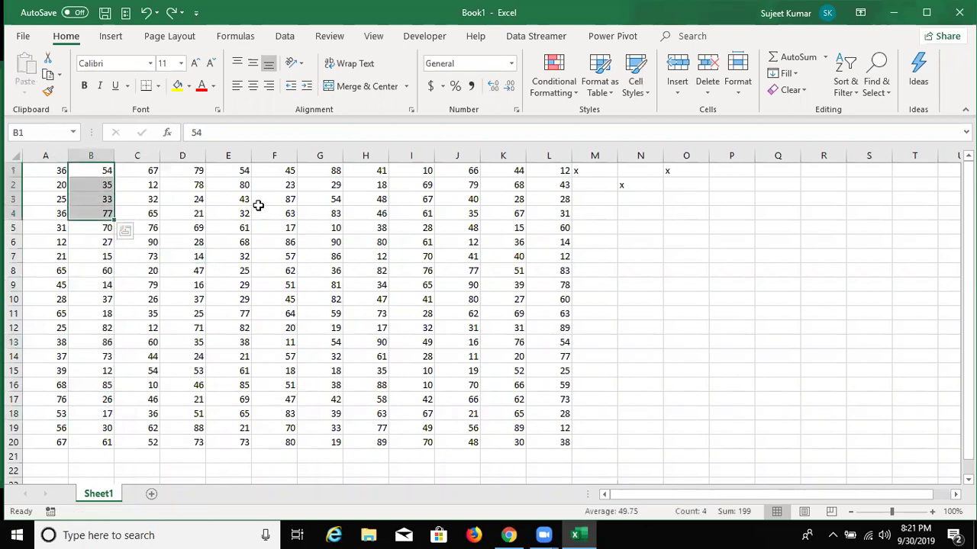
left_click(234, 227)
left_click(57, 184)
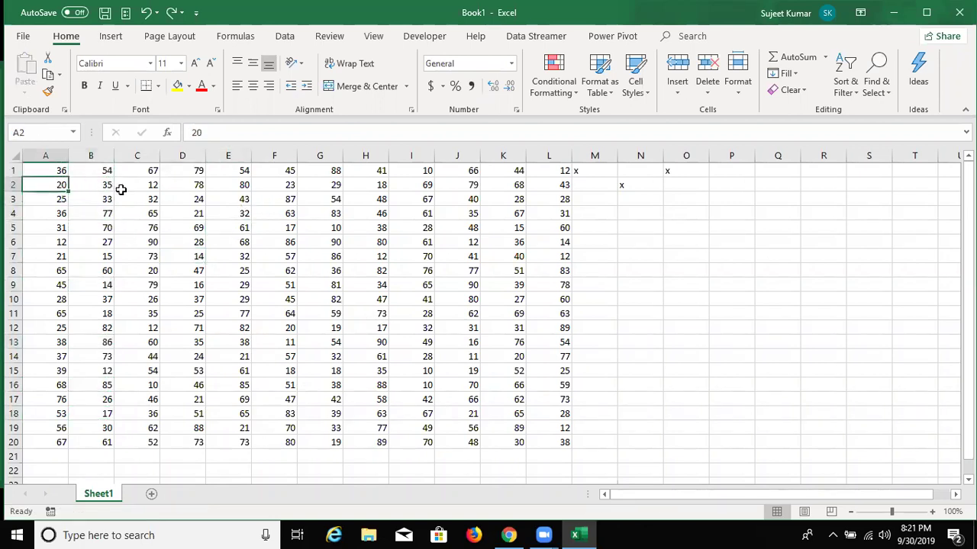
left_click(136, 187, "ctrl")
left_click(191, 204)
Select A2:C2 with E2 and the matching A7:C7 with E7, and clear the multiple selection.
left_click_drag(58, 184, 138, 184)
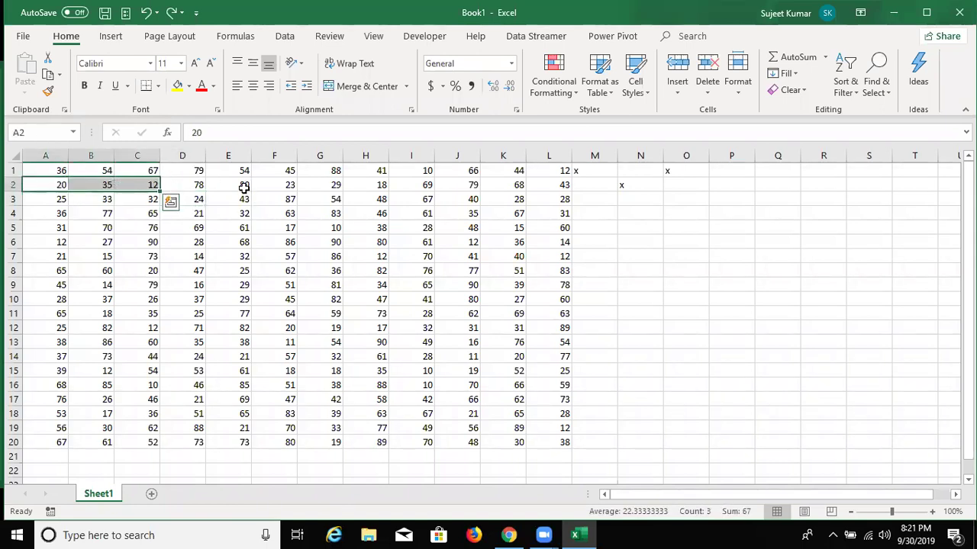
left_click(242, 187, "ctrl")
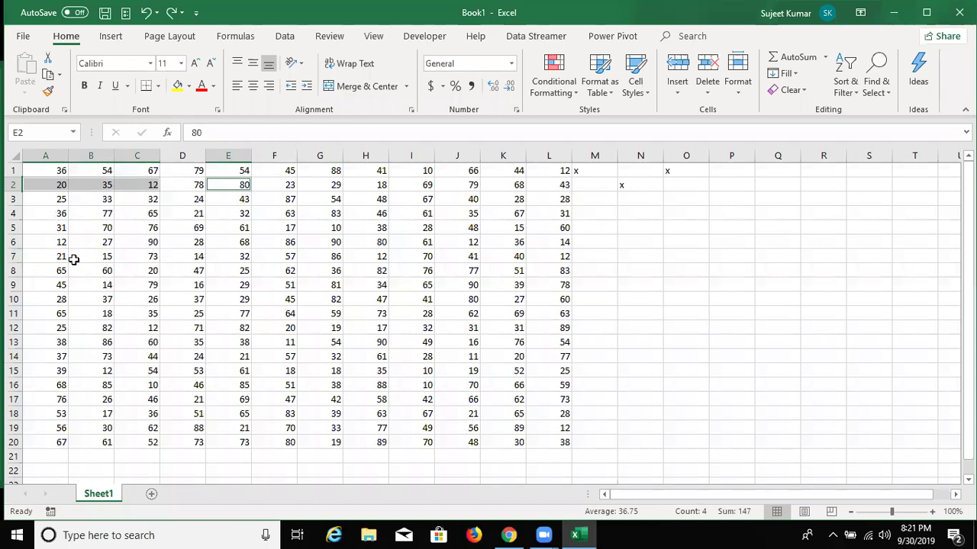
left_click_drag(59, 257, 132, 258)
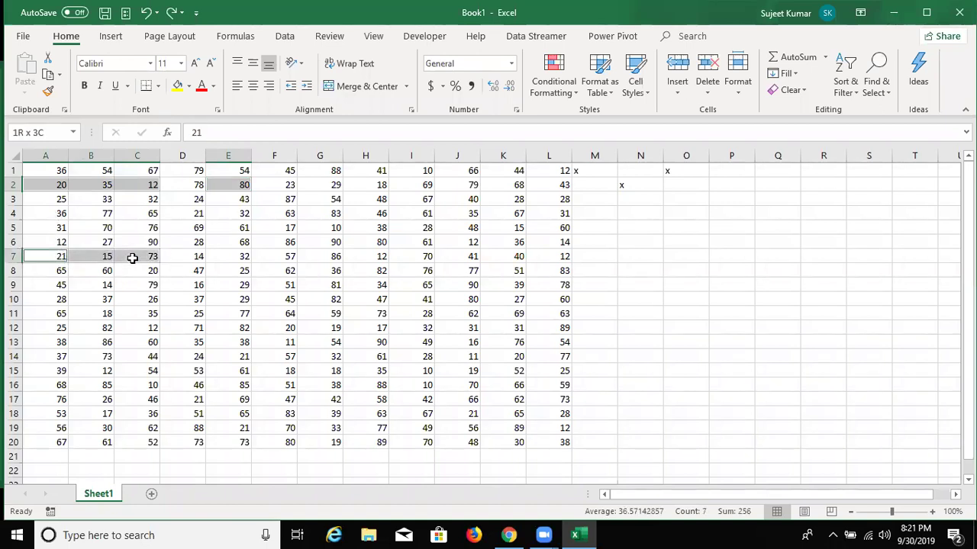
left_click(232, 256, "ctrl")
left_click(210, 297)
Try to copy the misaligned selection of A2:B3, E2:E3 and E7 together, and clear the selection.
left_click_drag(46, 184, 103, 197)
left_click_drag(241, 192, 240, 201)
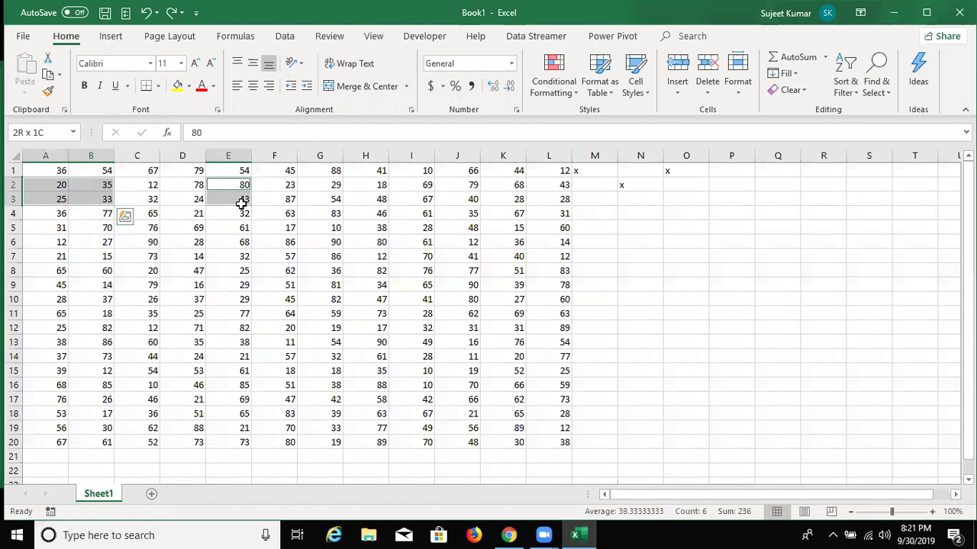
left_click(231, 258, "ctrl")
key("ctrl+c")
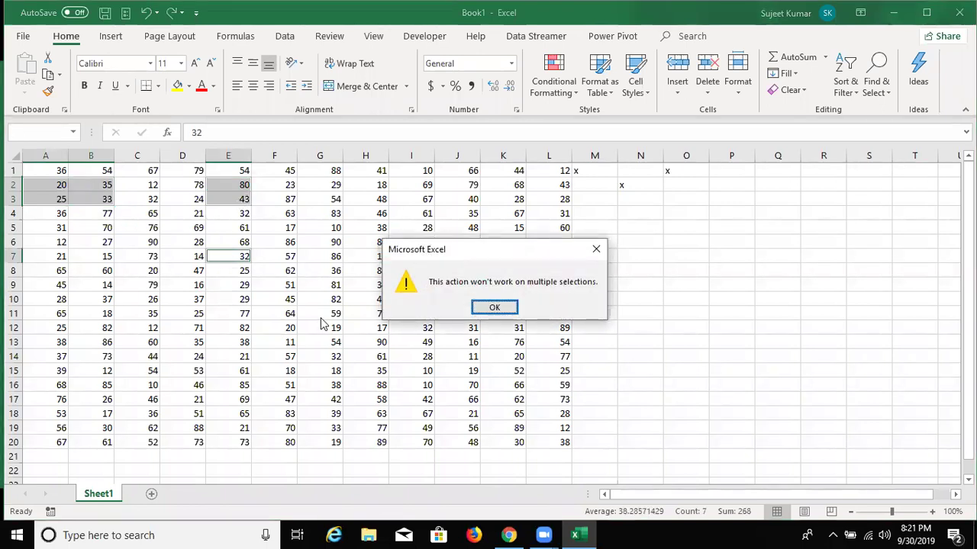
left_click(474, 311)
left_click(306, 259)
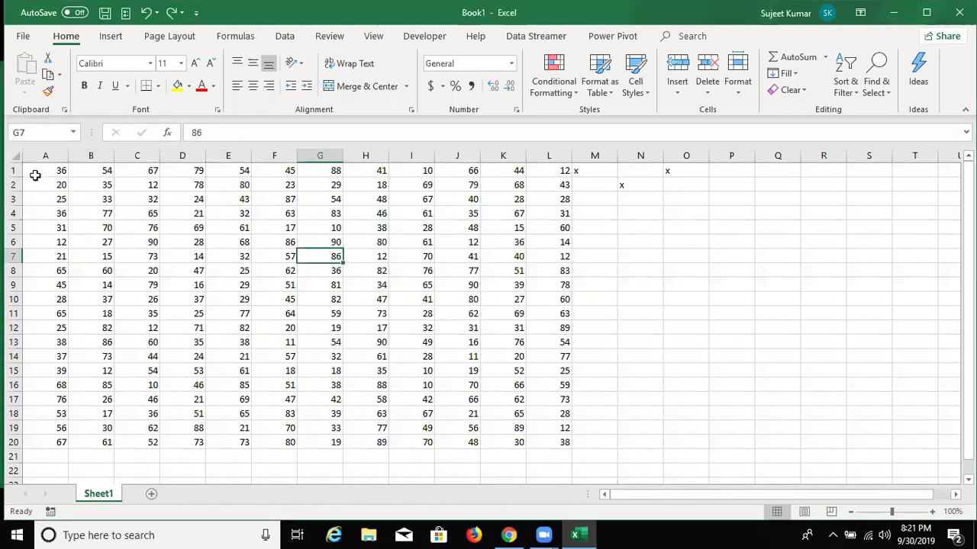
Select the non-adjacent column A cells A1, A4, A7, A10, A13, A17 and A20.
left_click(36, 176)
left_click(51, 186)
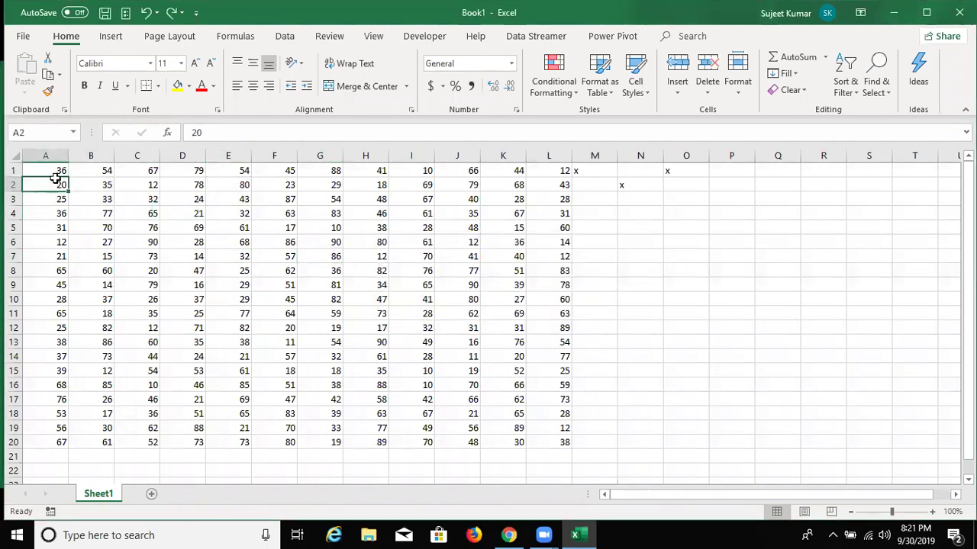
left_click(54, 169)
left_click(54, 217, "ctrl")
left_click(55, 257, "ctrl")
left_click(58, 298, "ctrl")
left_click(67, 342, "ctrl")
left_click(61, 399, "ctrl")
left_click(61, 442, "ctrl")
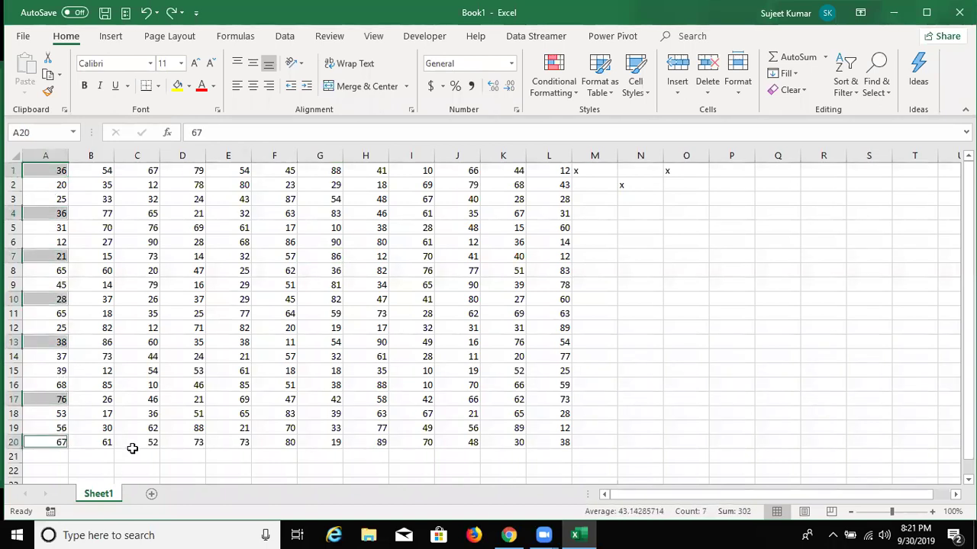
Copy the selected column A cells, paste them starting at O1 and end the copy mode.
key("ctrl+c")
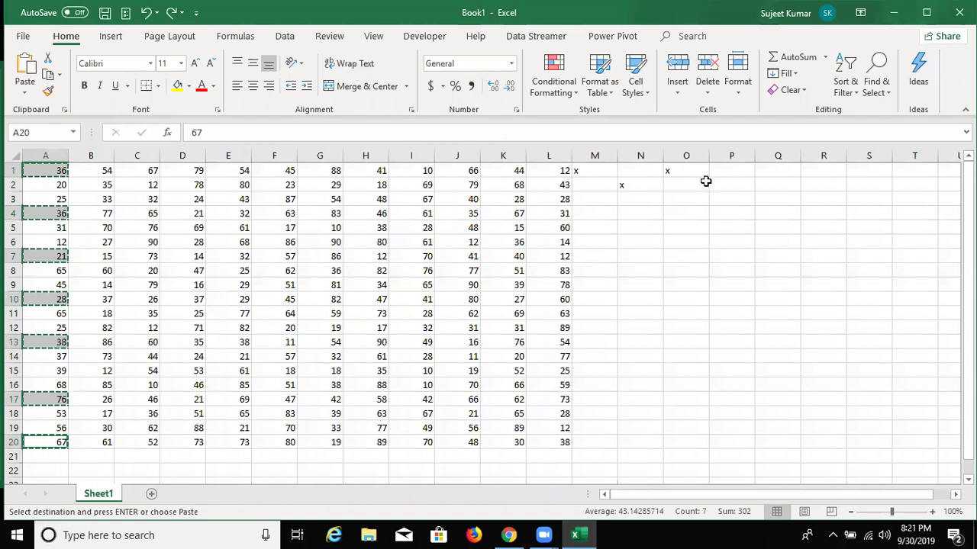
left_click(688, 168)
key("ctrl+v")
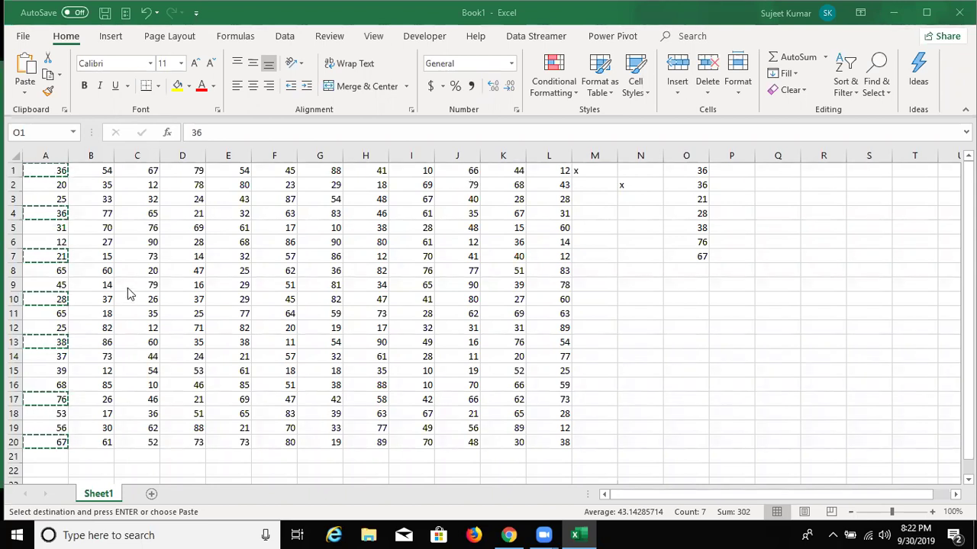
key("ctrl+v")
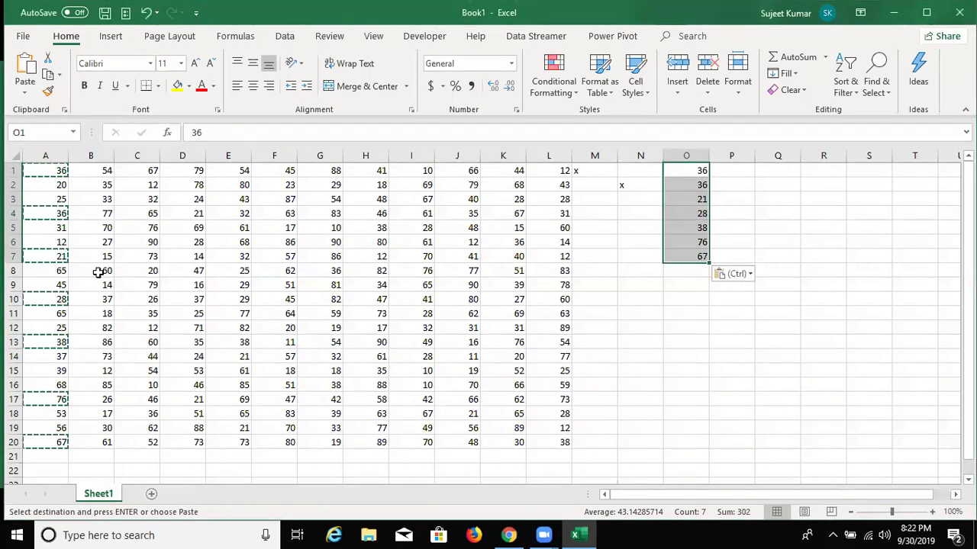
left_click_drag(99, 272, 149, 272)
key("Escape")
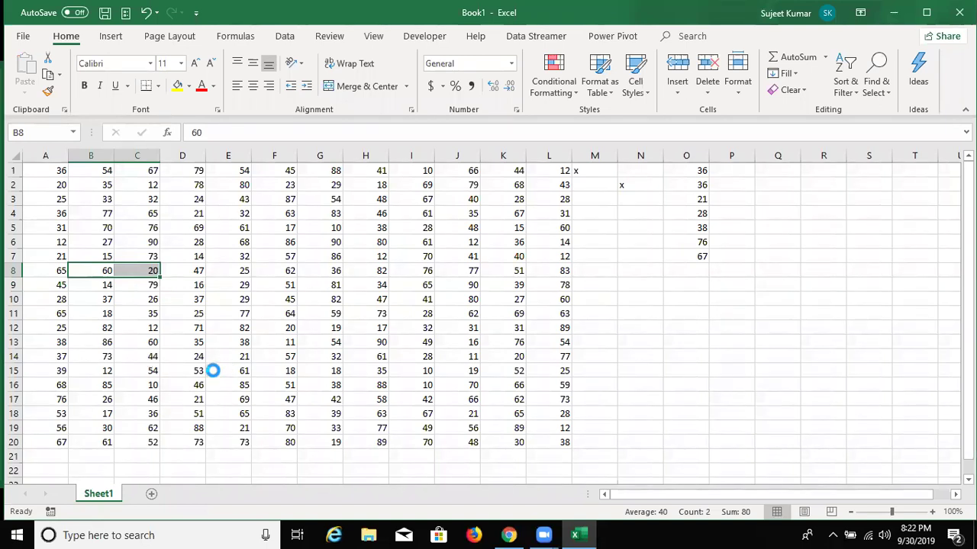
Create a new blank workbook in a maximized window, add sheets up to Sheet6 and return to Sheet1.
key("ctrl+n")
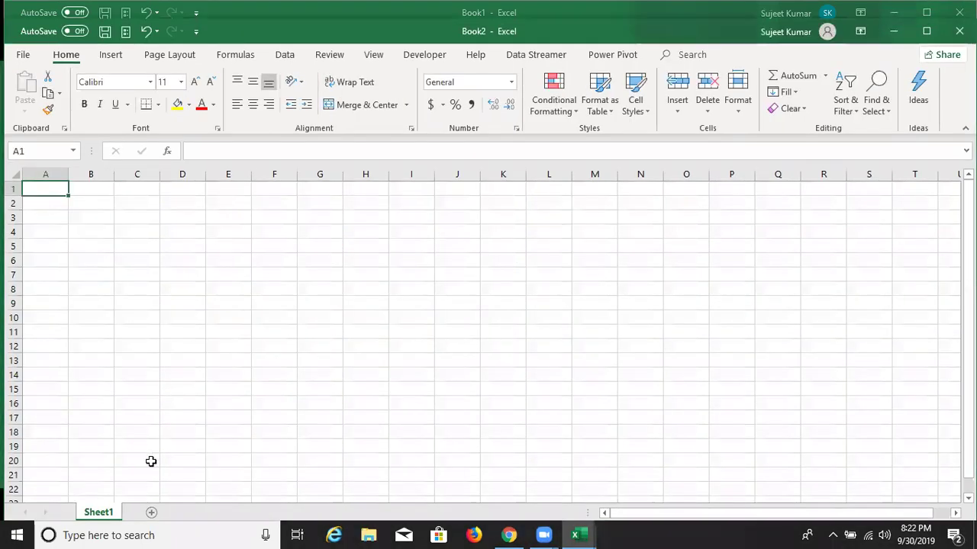
left_click(151, 512)
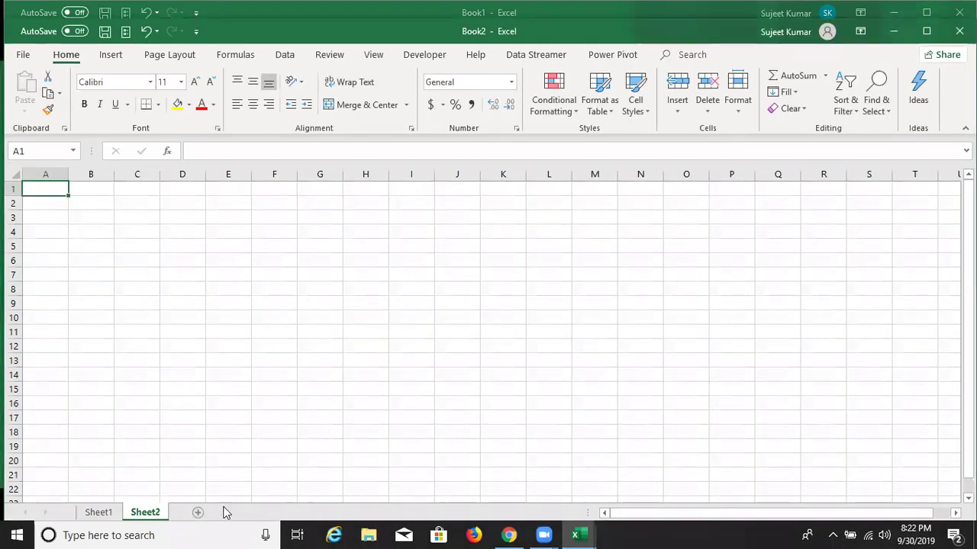
double_click(492, 36)
left_click(195, 496)
left_click(241, 496)
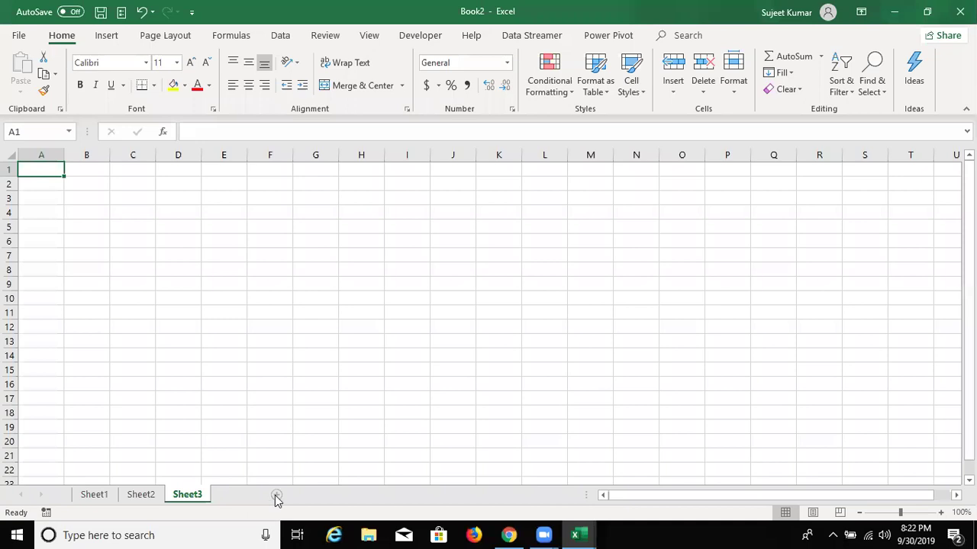
left_click(292, 498)
left_click(334, 496)
left_click(110, 494)
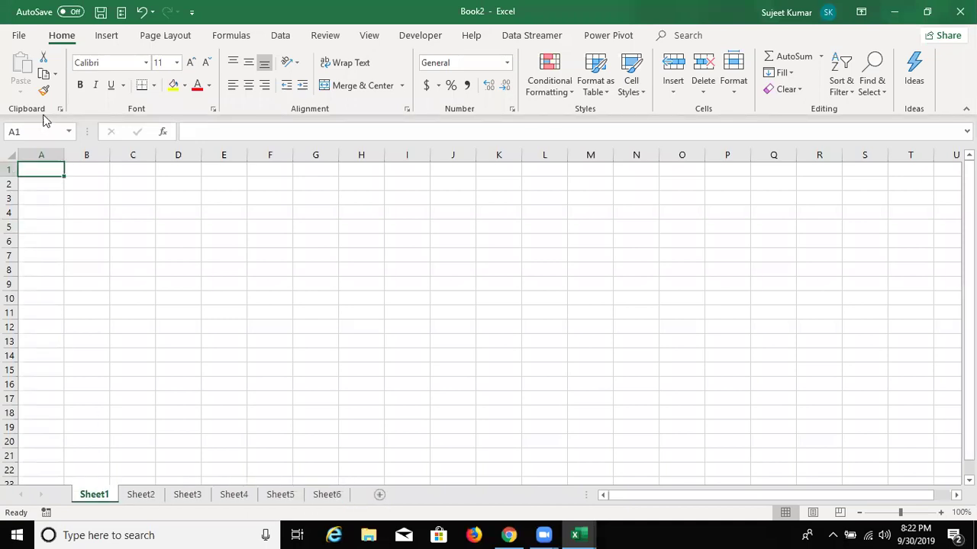
type("ddddd")
key("BackSpace")
key("BackSpace")
key("BackSpace")
key("BackSpace")
key("BackSpace")
Enter the label Date in A1 of Sheet1 and the current date, 9/30/2019, in B1.
type("Date")
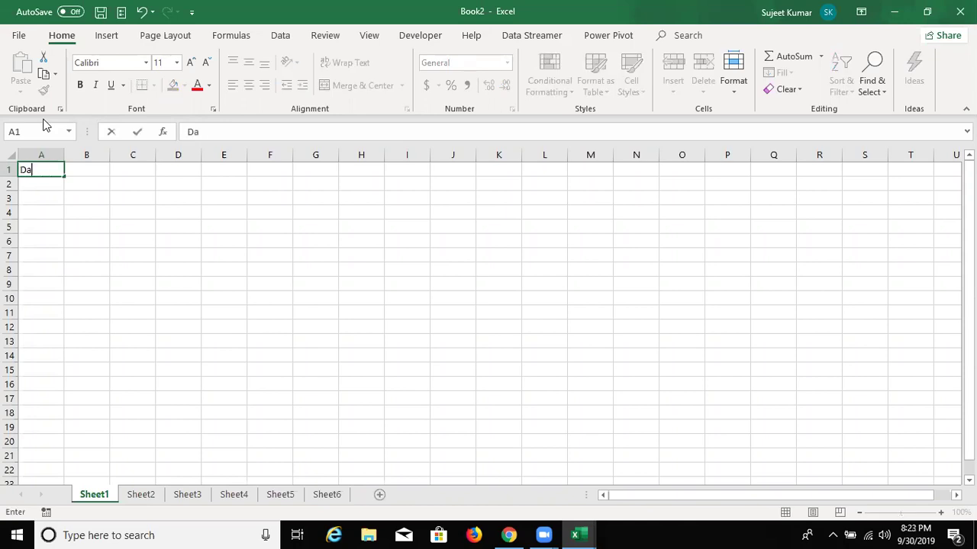
key("Tab")
key("ctrl+semicolon")
key("Return")
key("Up")
key("shift+Right")
key("ctrl+c")
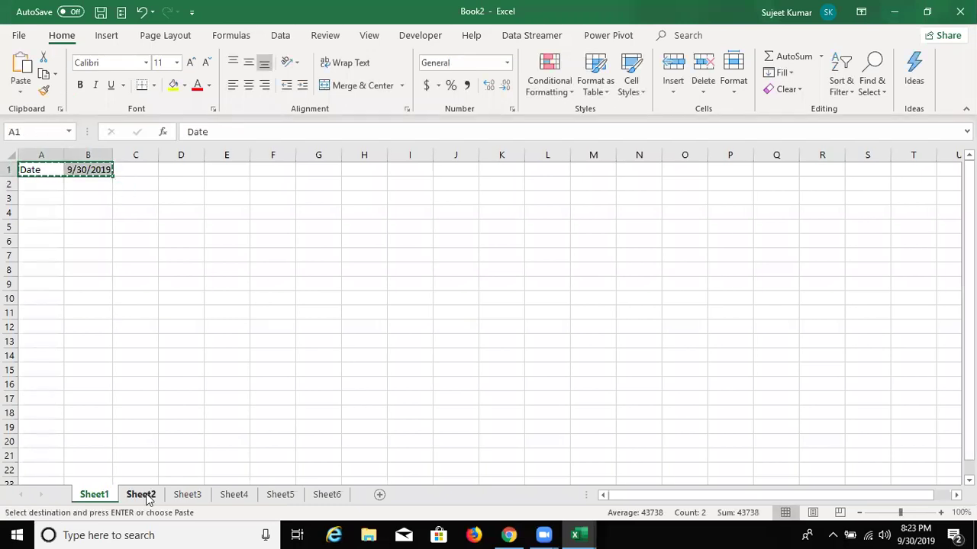
left_click(142, 496)
left_click(233, 496)
left_click(320, 496)
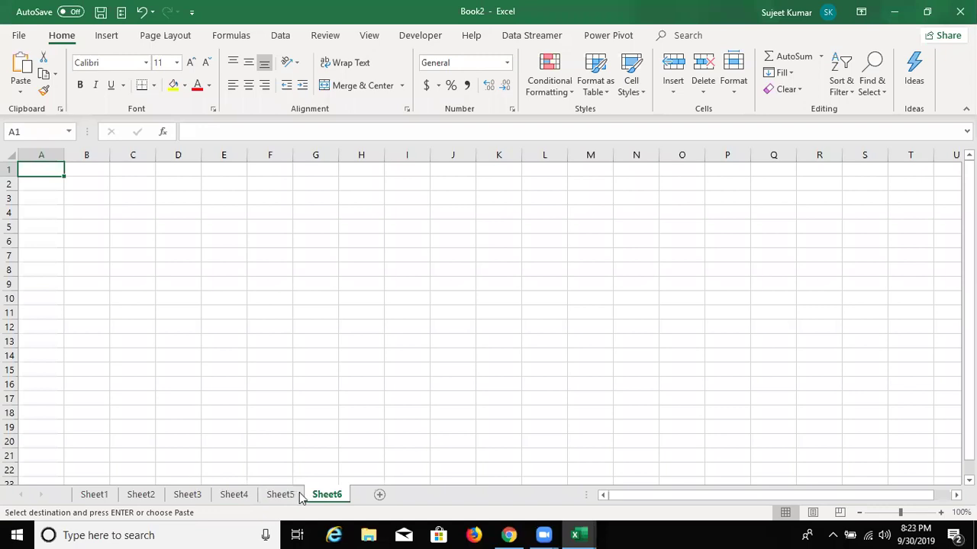
left_click(174, 384)
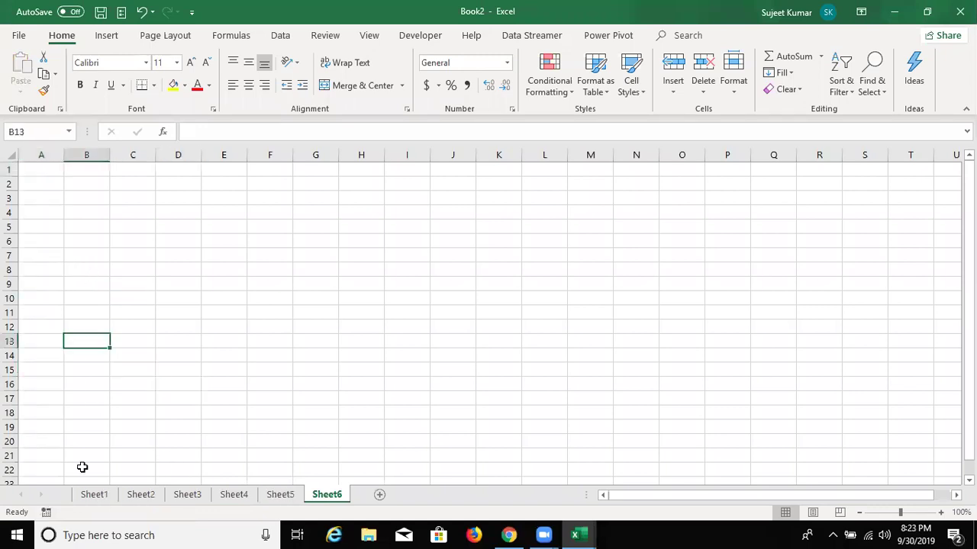
Clear the contents of A1:B1 on Sheet1 and group Sheet1 through Sheet6.
left_click(98, 496)
key("Delete")
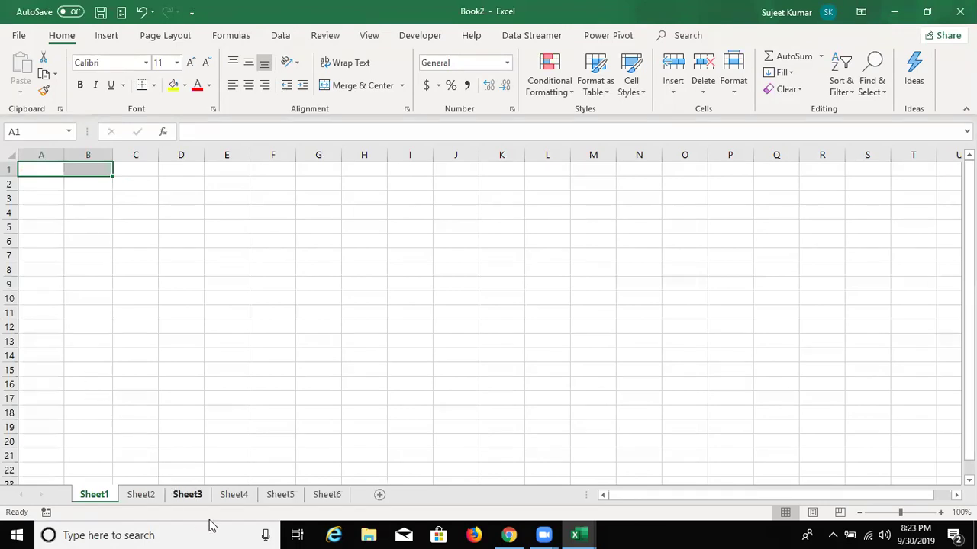
left_click(337, 496, "shift")
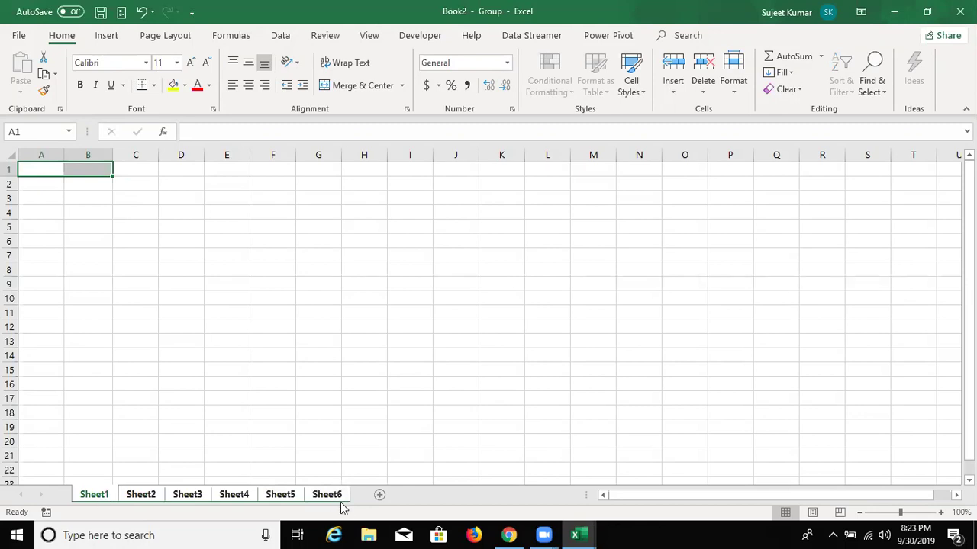
left_click(283, 414)
left_click(191, 496)
left_click(94, 497)
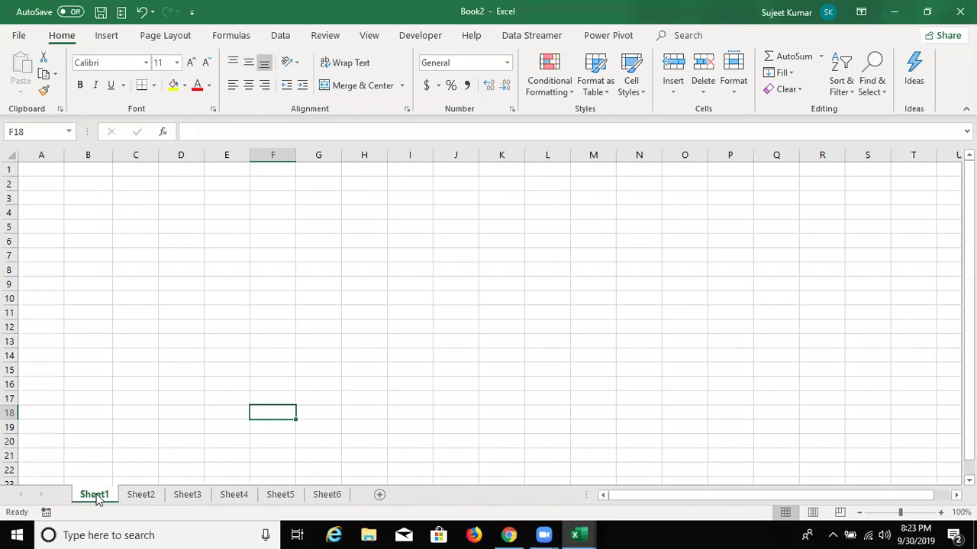
left_click(327, 495, "shift")
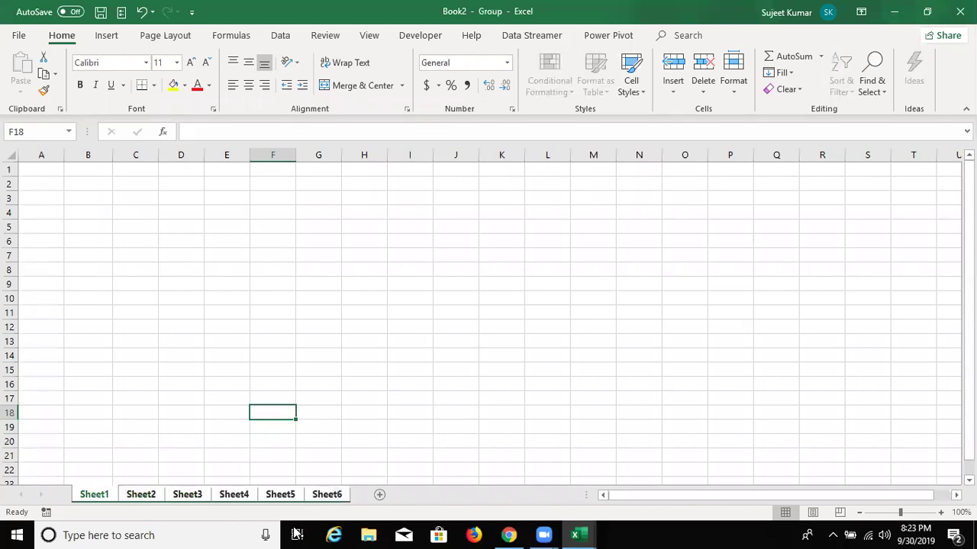
Enter the label Date in A1 and the current date, 9/30/2019, in B1 across the grouped sheets.
left_click(39, 170)
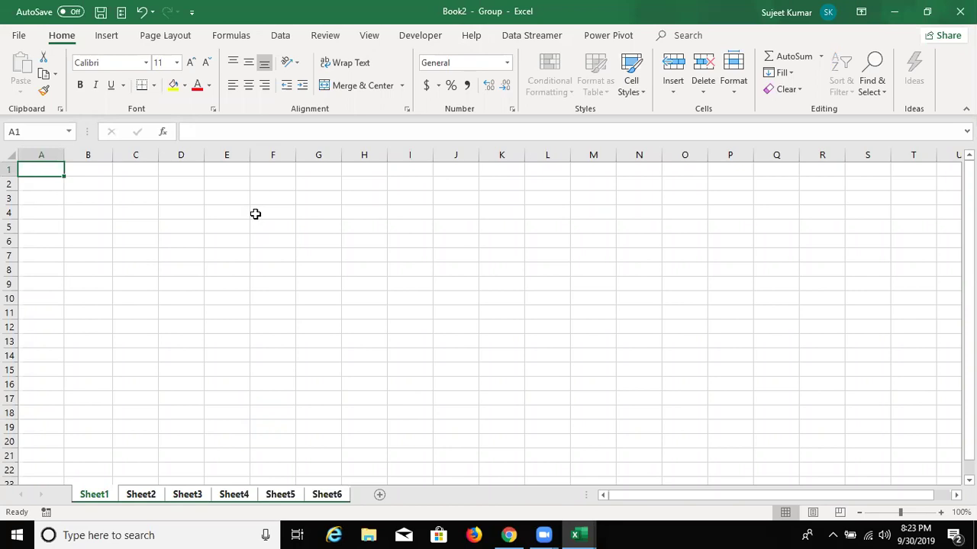
type("Date")
key("Tab")
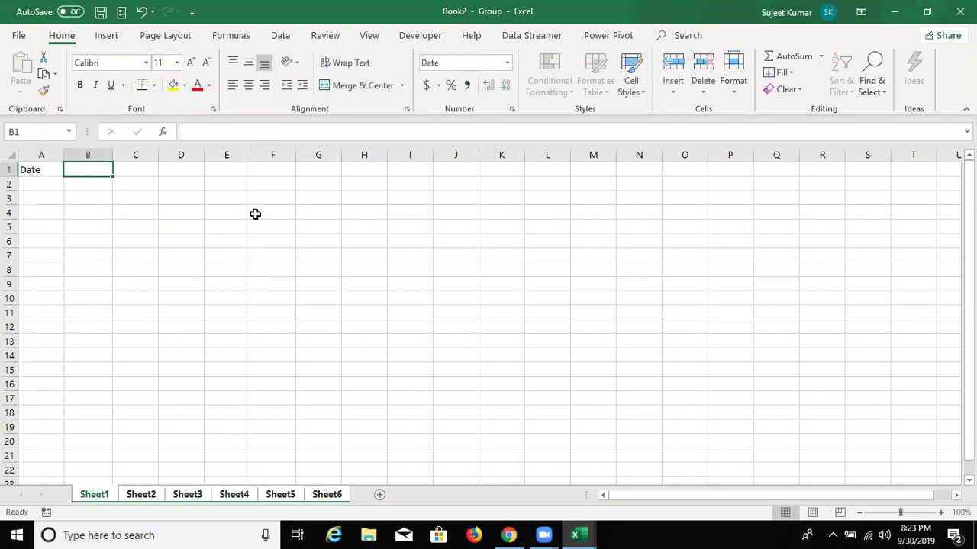
type("T")
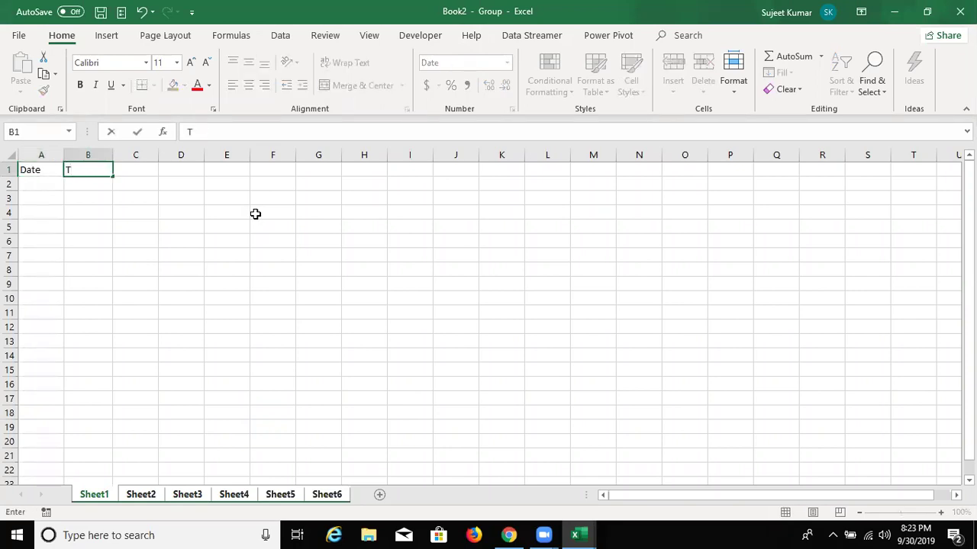
key("ctrl+semicolon")
key("Return")
key("Up")
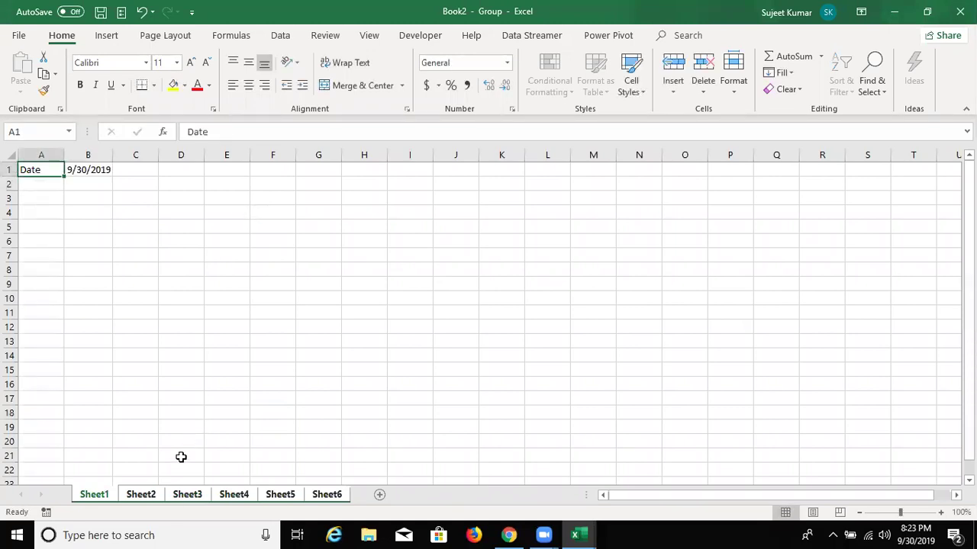
Auto-fit column B on Sheet2, and group Sheet3 through Sheet6 to widen their column B enough for the full date.
left_click(148, 497)
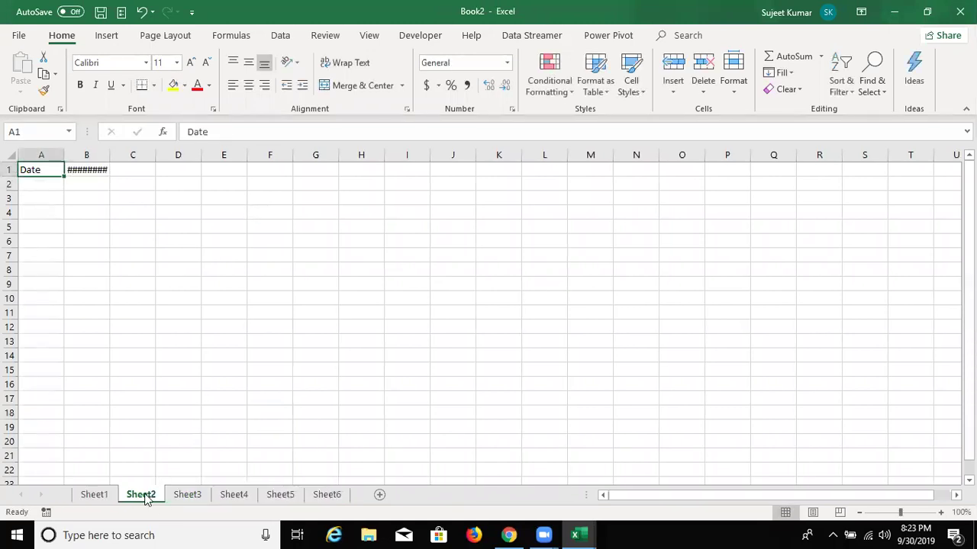
double_click(104, 147)
left_click(190, 496)
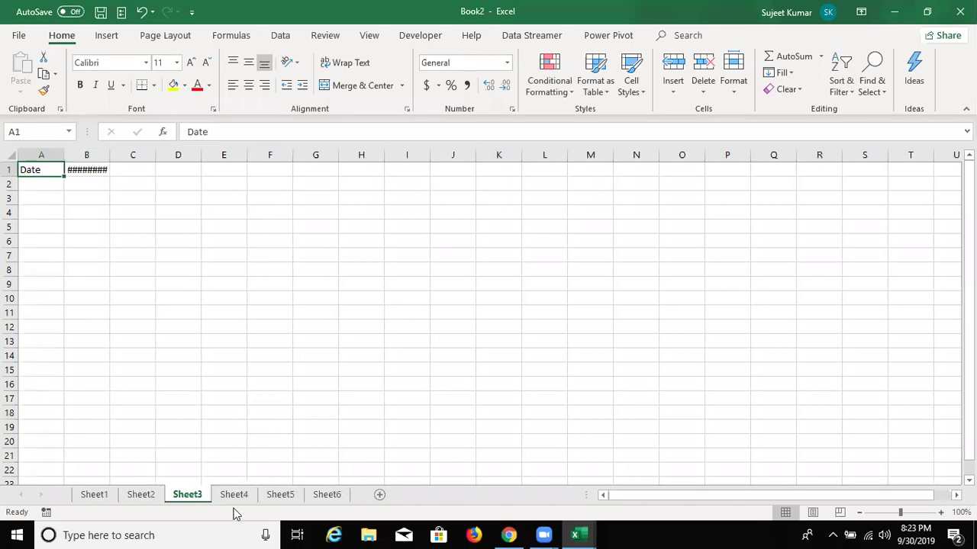
left_click(237, 497)
left_click(275, 498)
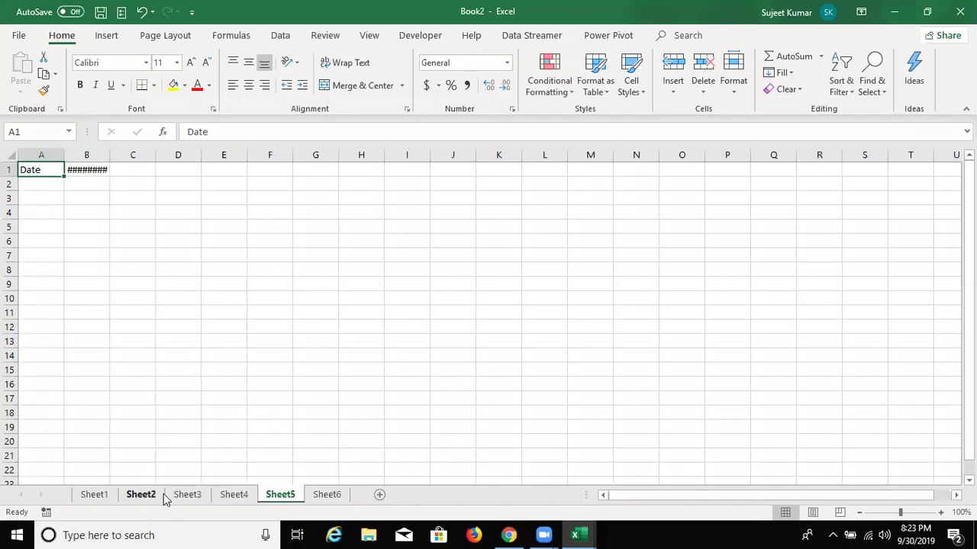
left_click(162, 496)
left_click(190, 497)
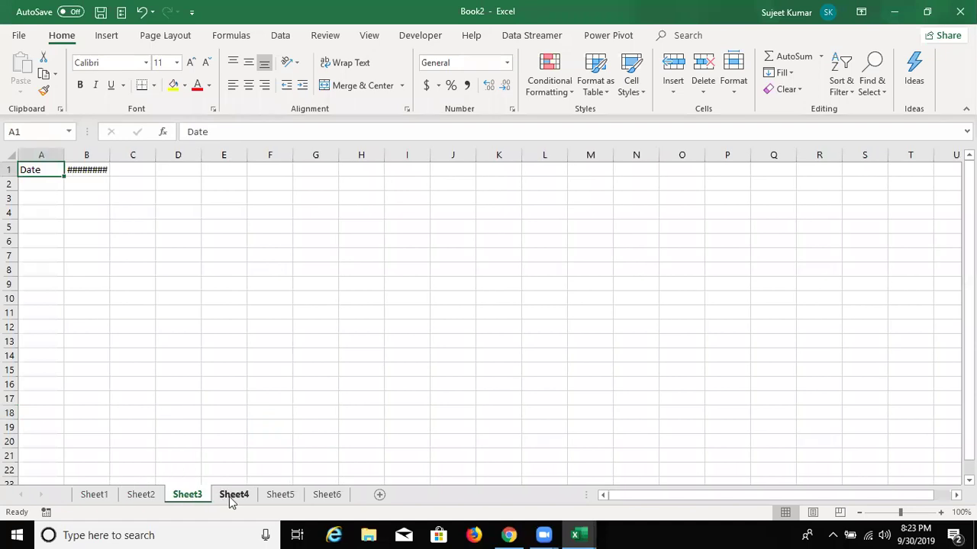
left_click(324, 498, "shift")
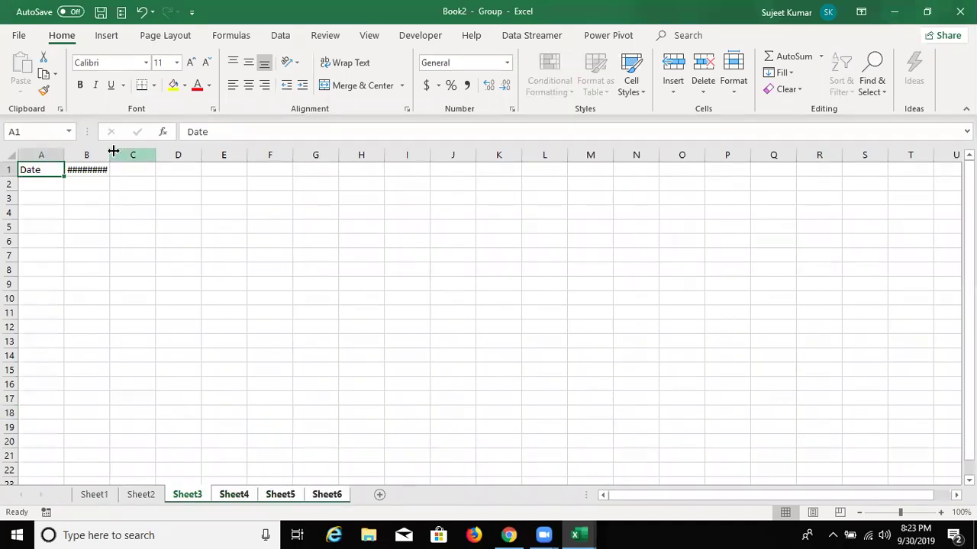
left_click_drag(112, 151, 118, 151)
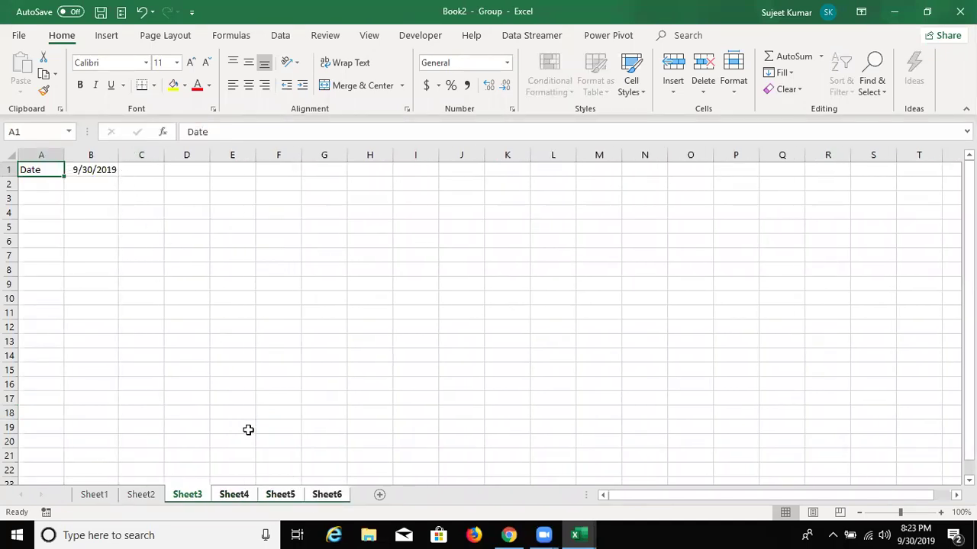
Review the date row and column B width across the sheets, ungroup them and return to Sheet1.
left_click(239, 495)
left_click(275, 499)
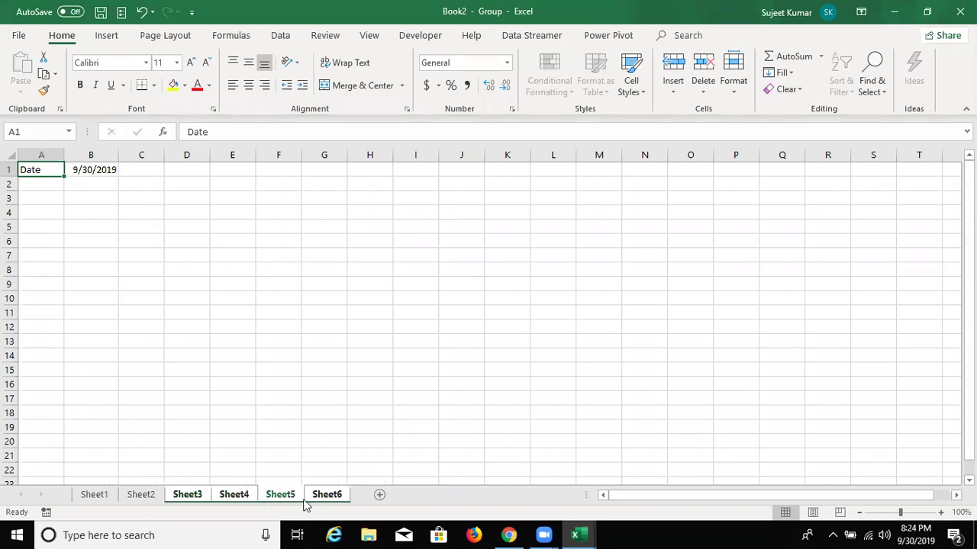
left_click(313, 497)
left_click(206, 356)
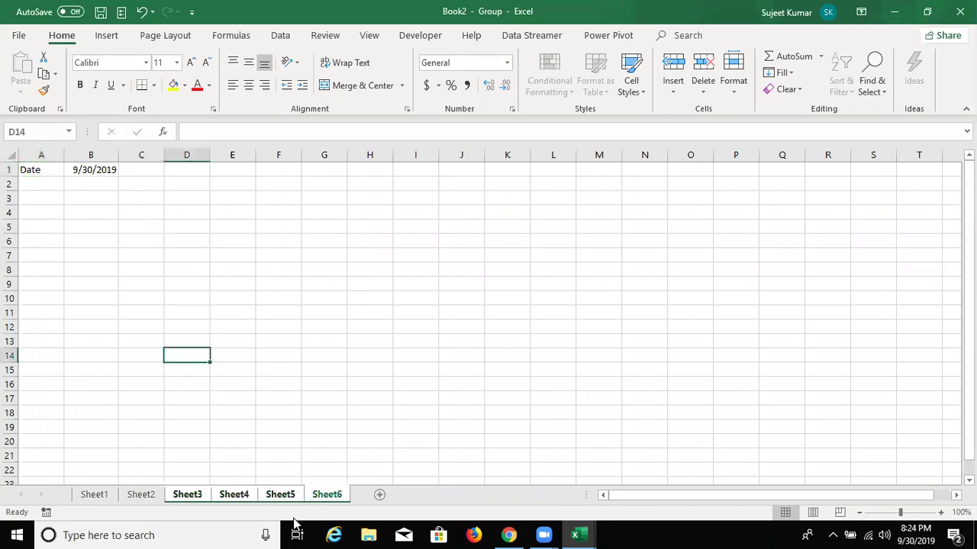
left_click(251, 482)
left_click(163, 496)
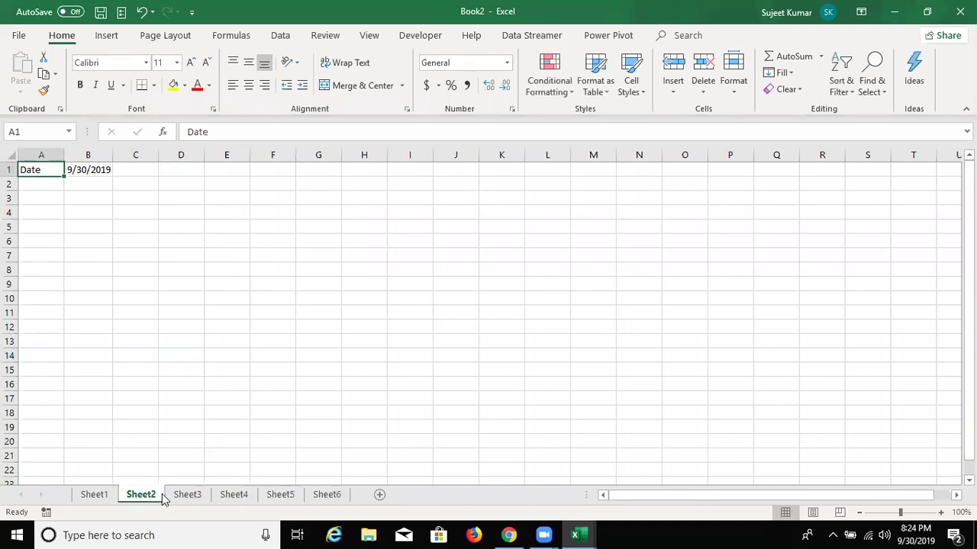
left_click(229, 497)
left_click(287, 497)
left_click(312, 497)
left_click(98, 494)
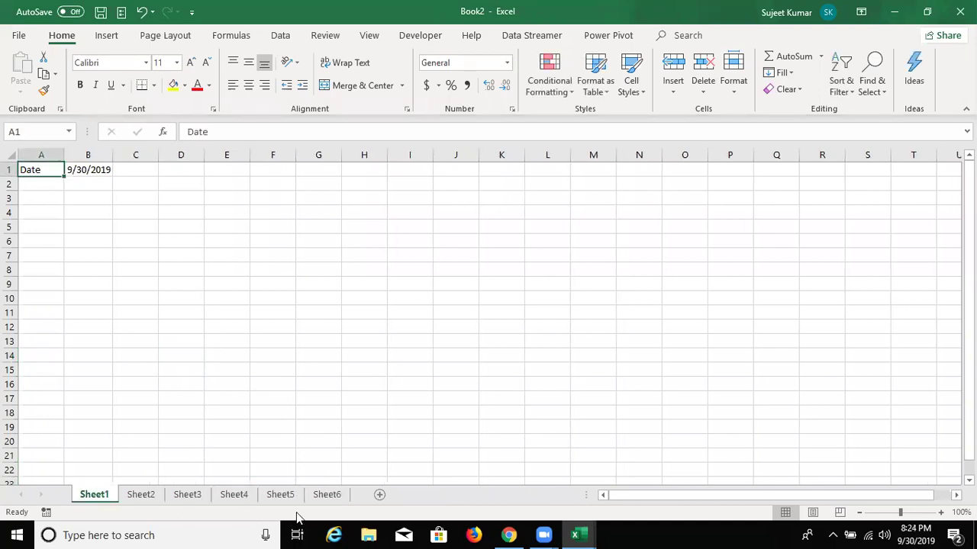
Group Sheet1 through Sheet6 again, examine A1:B1 on each sheet from Sheet2 to Sheet6 and return to Sheet1.
left_click(323, 497, "shift")
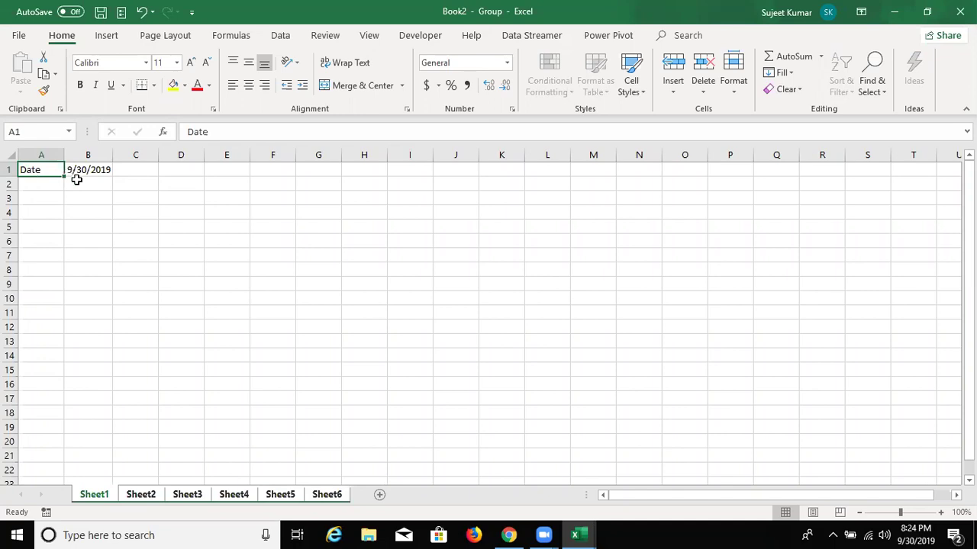
left_click(140, 497)
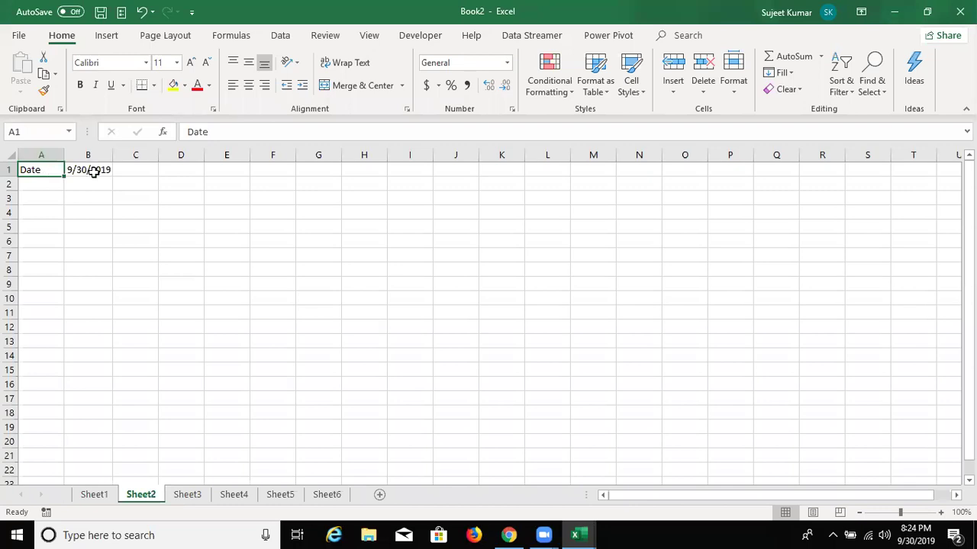
left_click(190, 496)
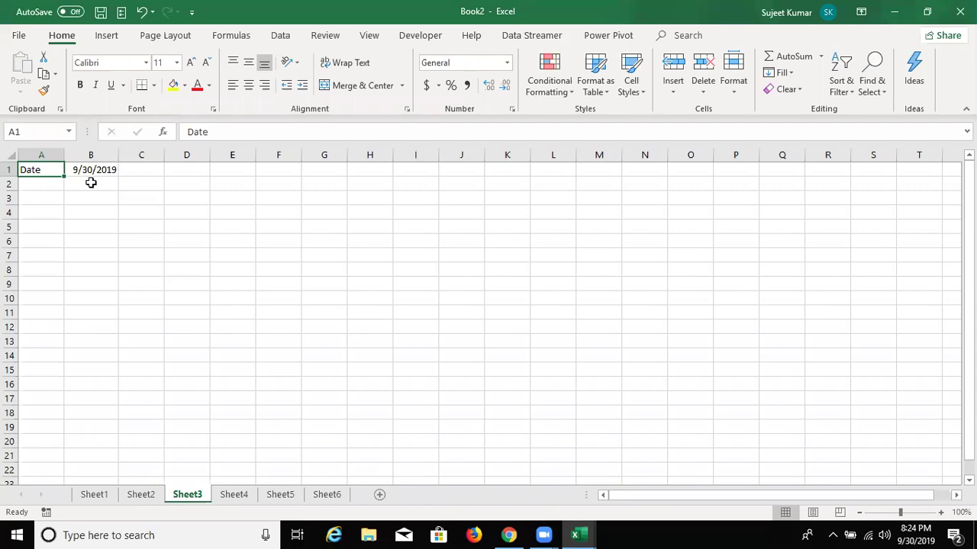
left_click(246, 500)
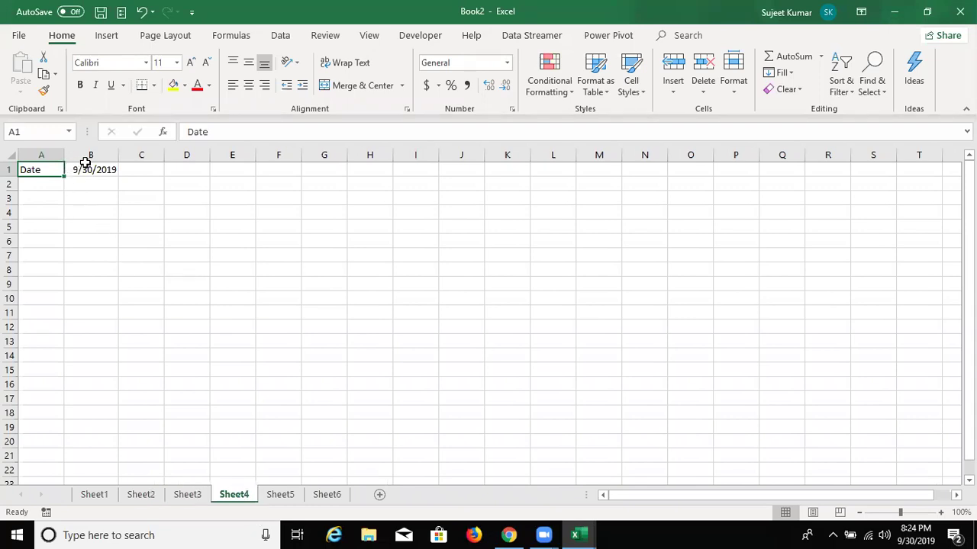
left_click(283, 497)
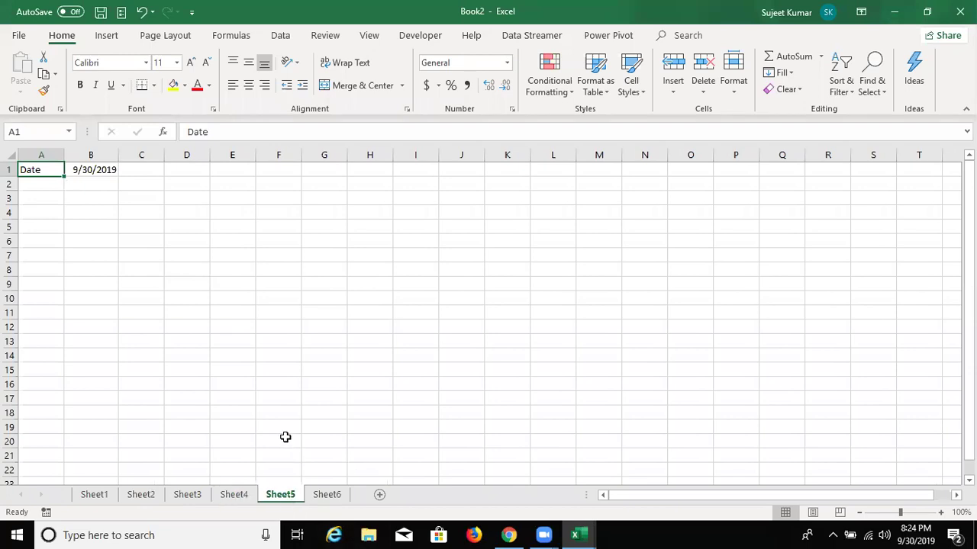
left_click(328, 496)
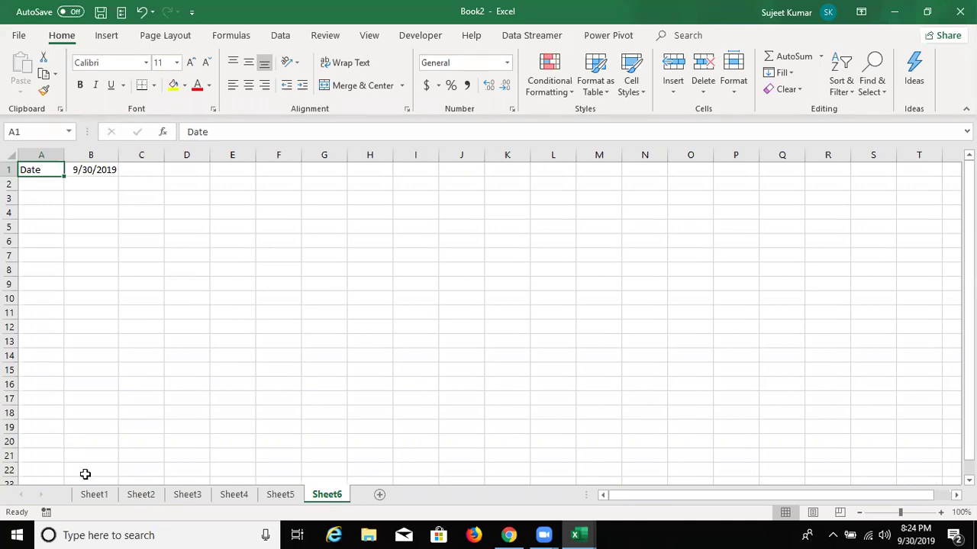
left_click(95, 497)
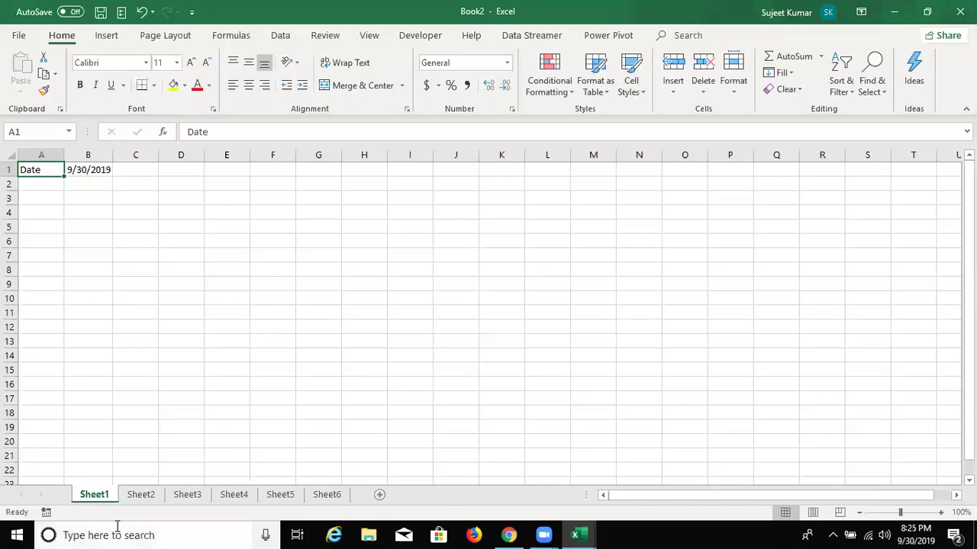
Group the non-adjacent sheets Sheet1, Sheet3 and Sheet5 and enter the label Time in A4.
left_click(192, 499, "ctrl")
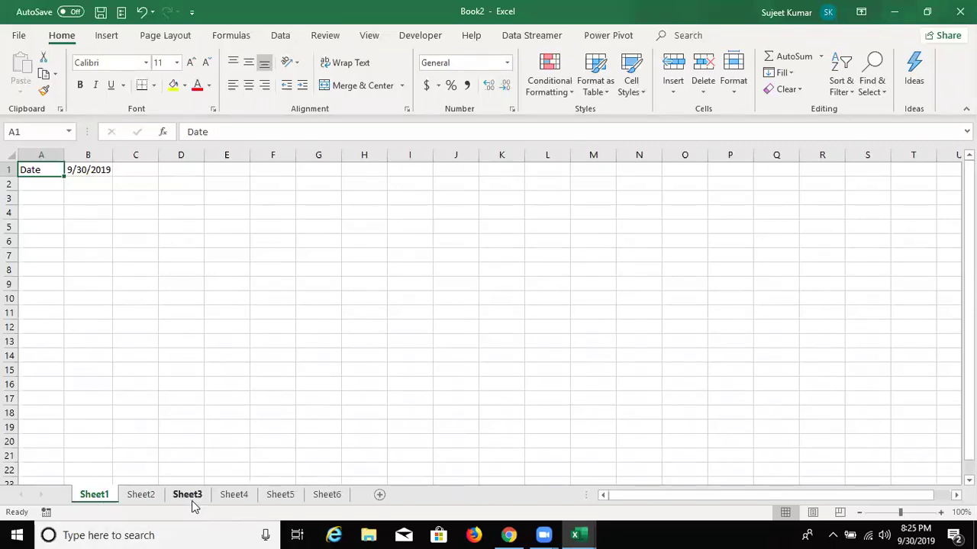
left_click(285, 499, "ctrl")
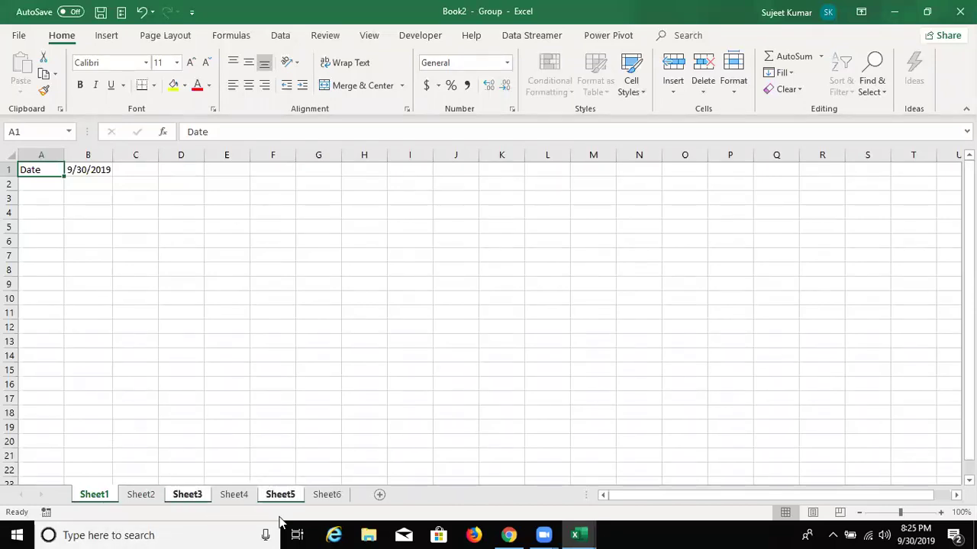
left_click(49, 209)
type("Time")
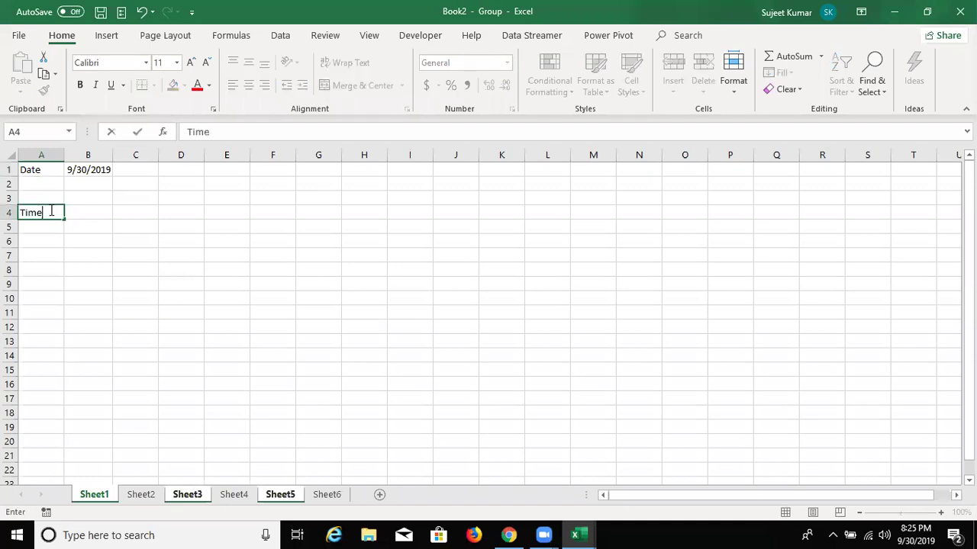
key("Tab")
Enter the current time, 8:25 PM, in B4 of the grouped sheets.
key("ctrl+semicolon")
key("Return")
key("Up")
key("Right")
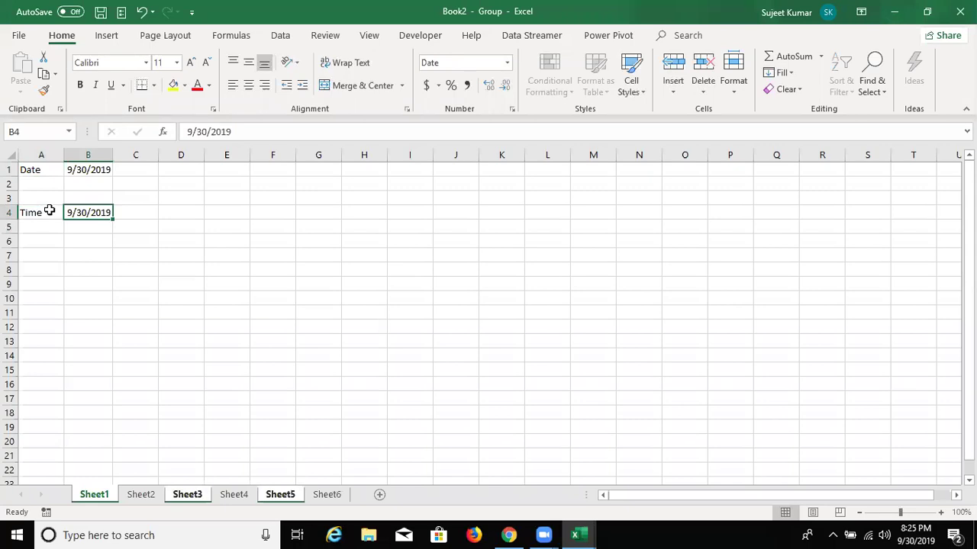
key("ctrl+shift+semicolon")
key("Return")
key("Up")
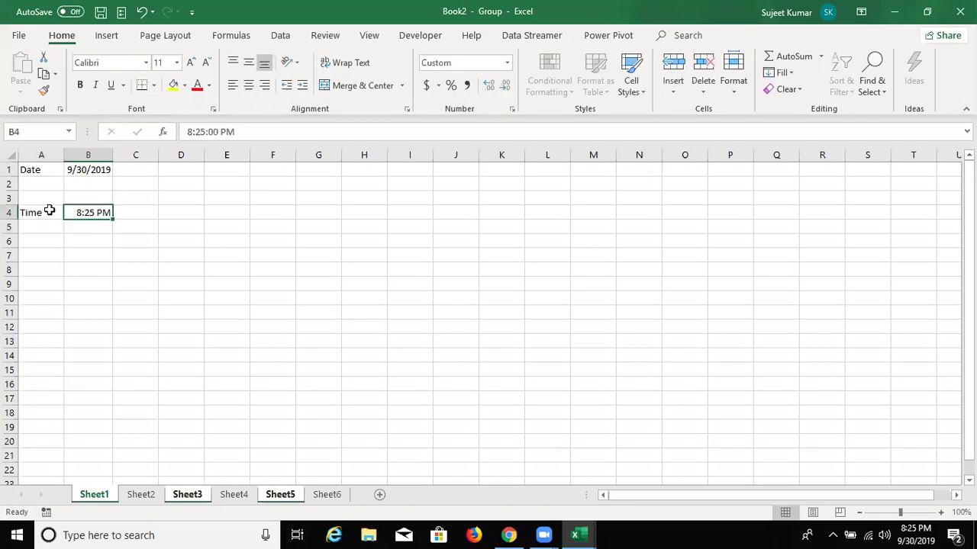
Ungroup the sheets and check which of Sheet2 through Sheet6 contain the time entry in A4:B4.
left_click(148, 498)
left_click(177, 500)
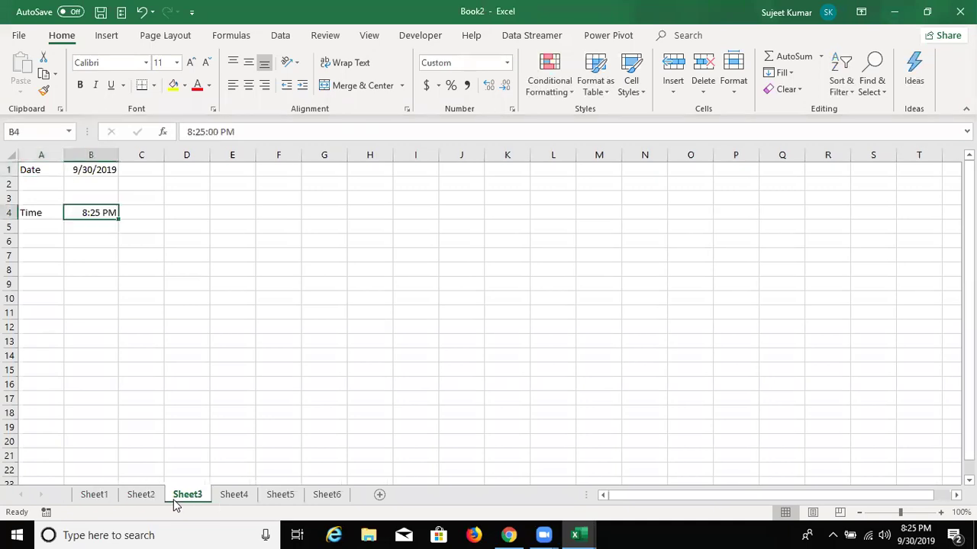
left_click(234, 497)
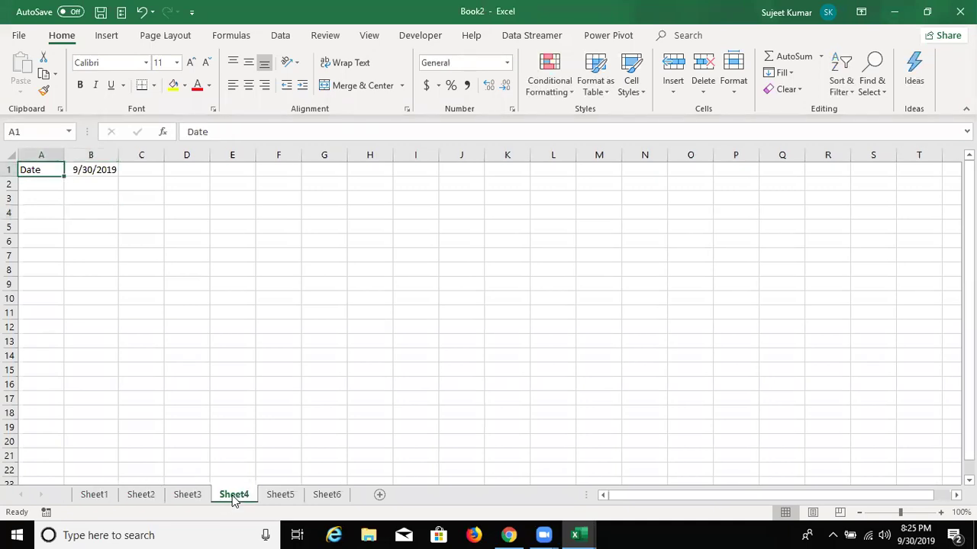
left_click(276, 495)
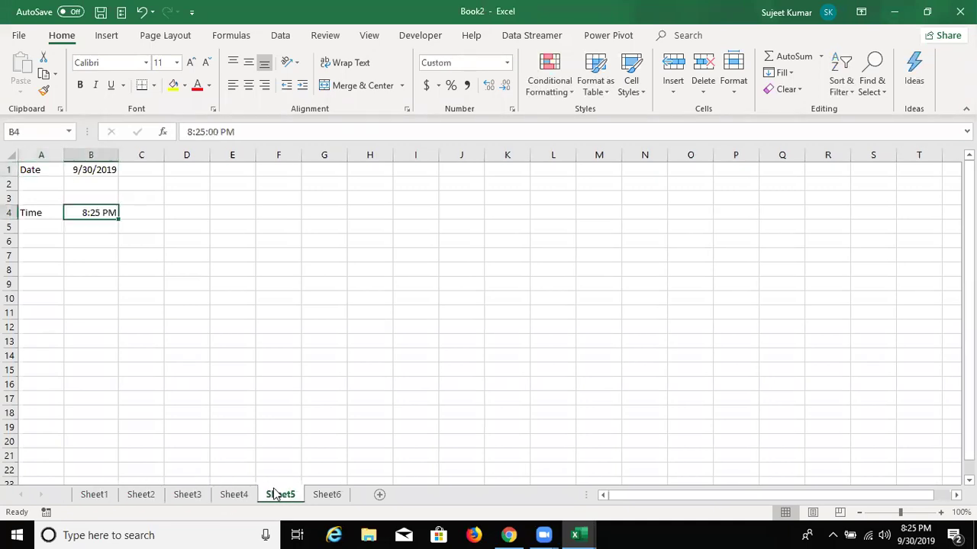
left_click(324, 496)
Move Sheet5 ahead of Sheet4 in the sheet order.
left_click(276, 496)
left_click_drag(259, 497, 217, 496)
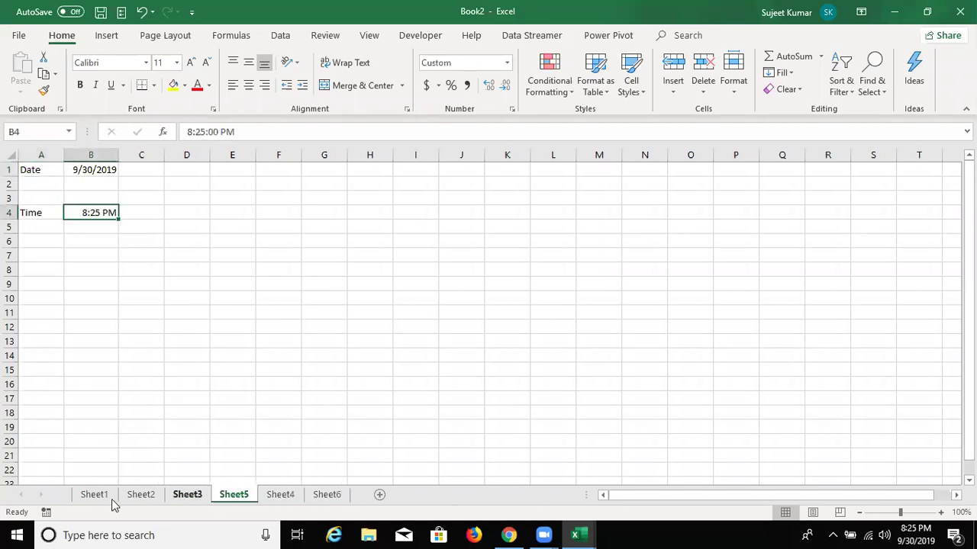
Group every sheet from Sheet1 to Sheet6 and try to delete the whole group.
left_click(94, 498)
left_click(328, 496, "shift")
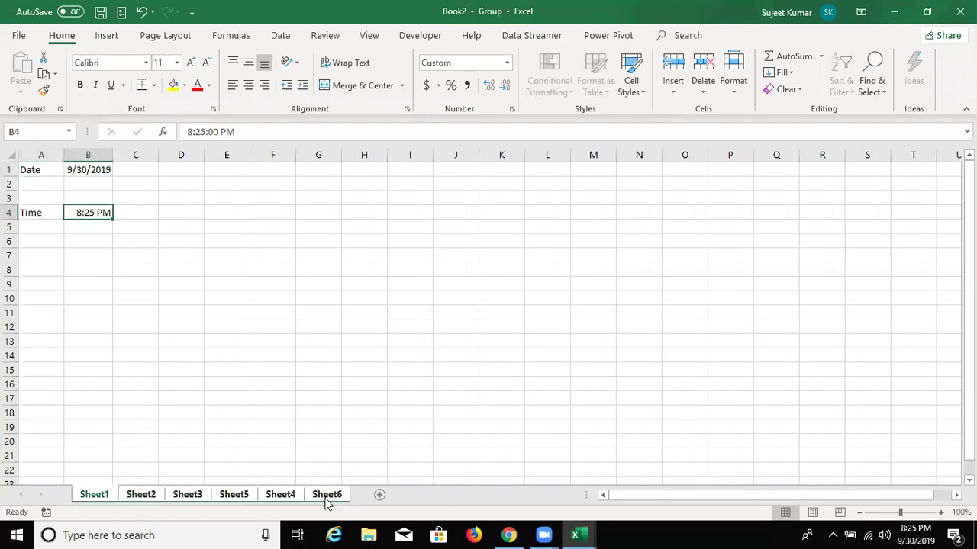
right_click(324, 497)
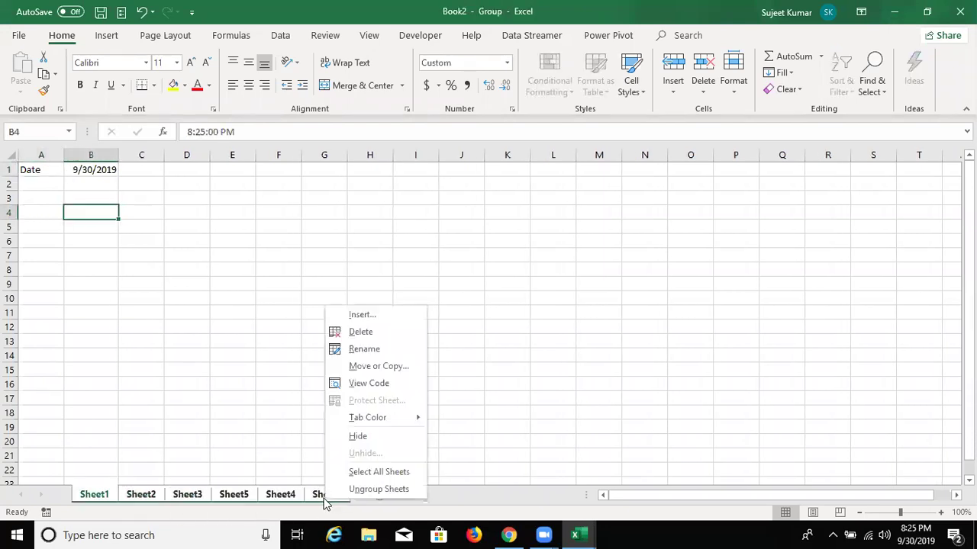
left_click(364, 332)
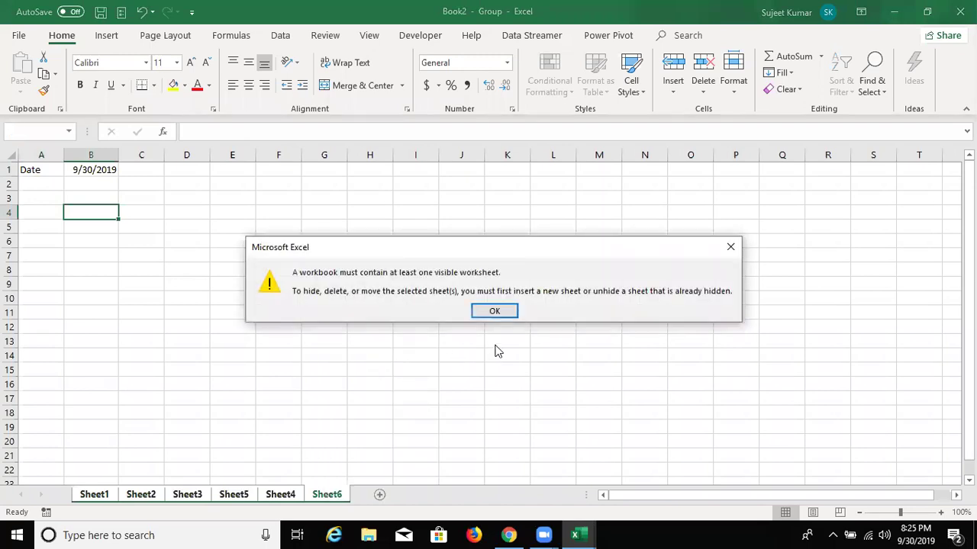
left_click(494, 312)
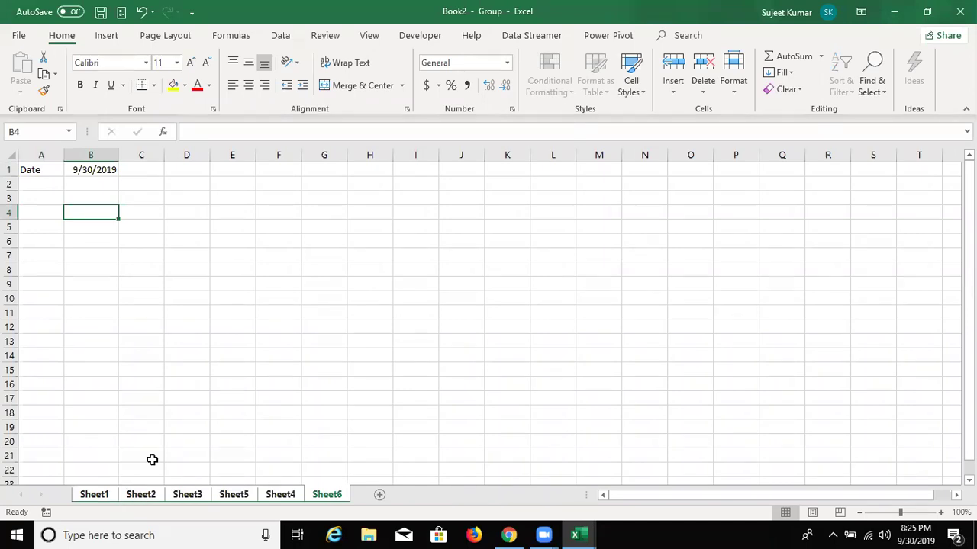
Group Sheet2 through Sheet6, leaving Sheet1 out, and start renaming Sheet6 but keep its name.
left_click(176, 496)
left_click(134, 497)
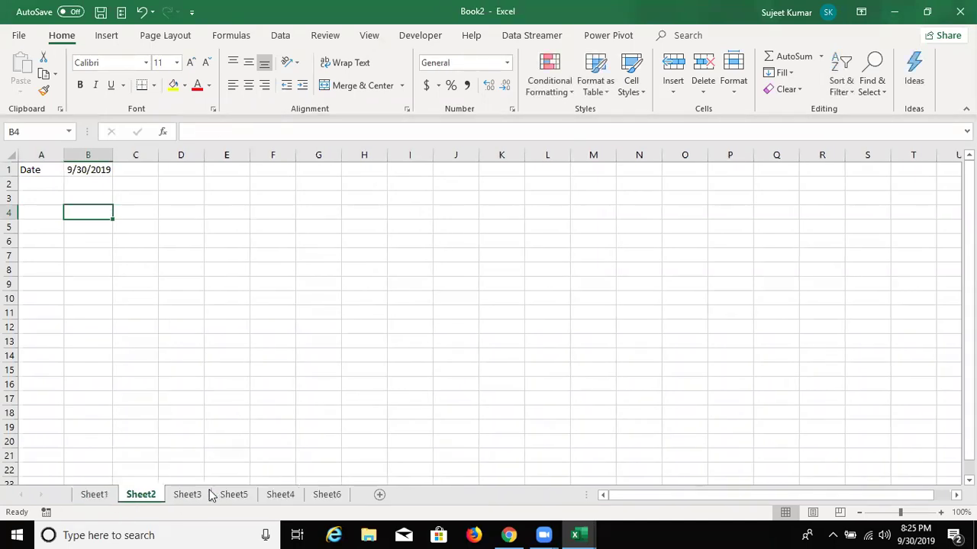
left_click(320, 500, "shift")
right_click(321, 497)
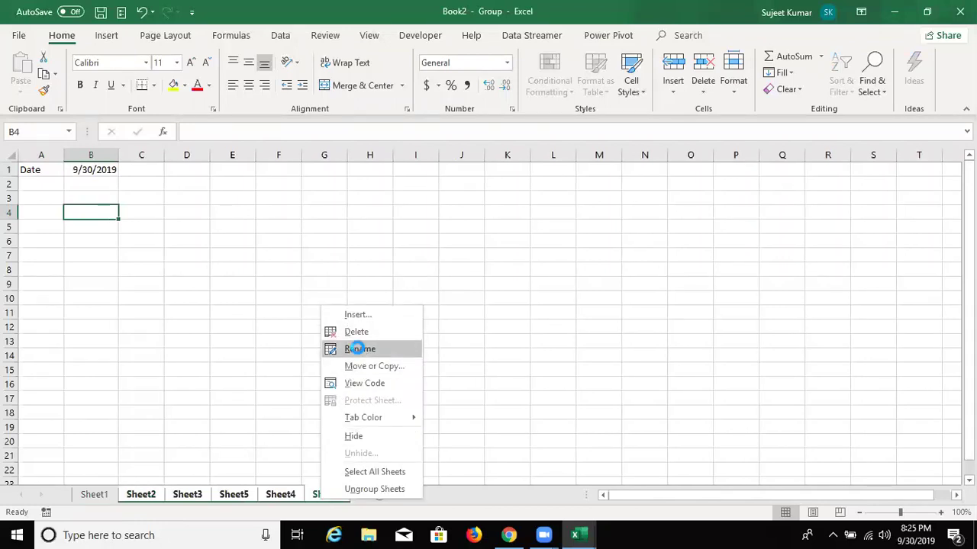
left_click(360, 350)
key("Return")
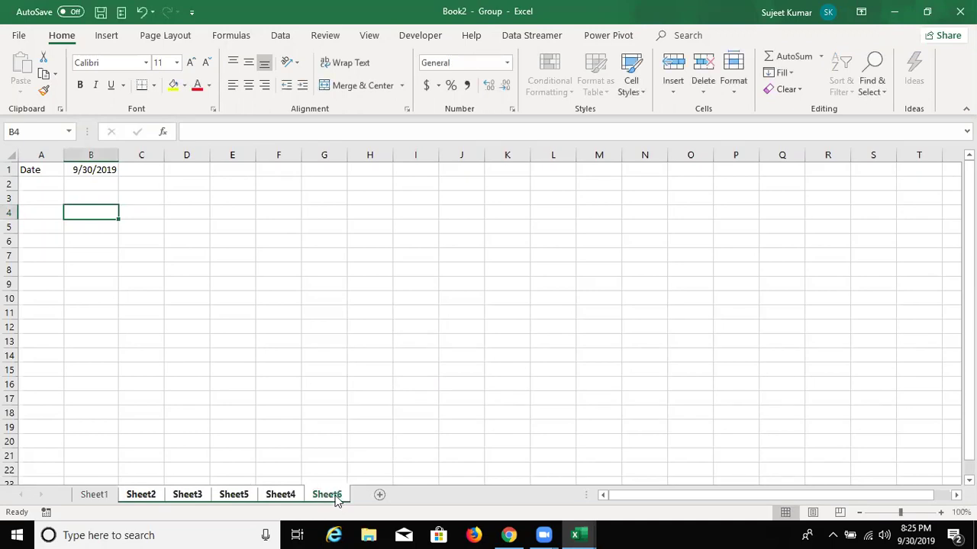
Review the sheet commands offered for the grouped Sheet2 through Sheet6 and ungroup the sheets.
right_click(338, 500)
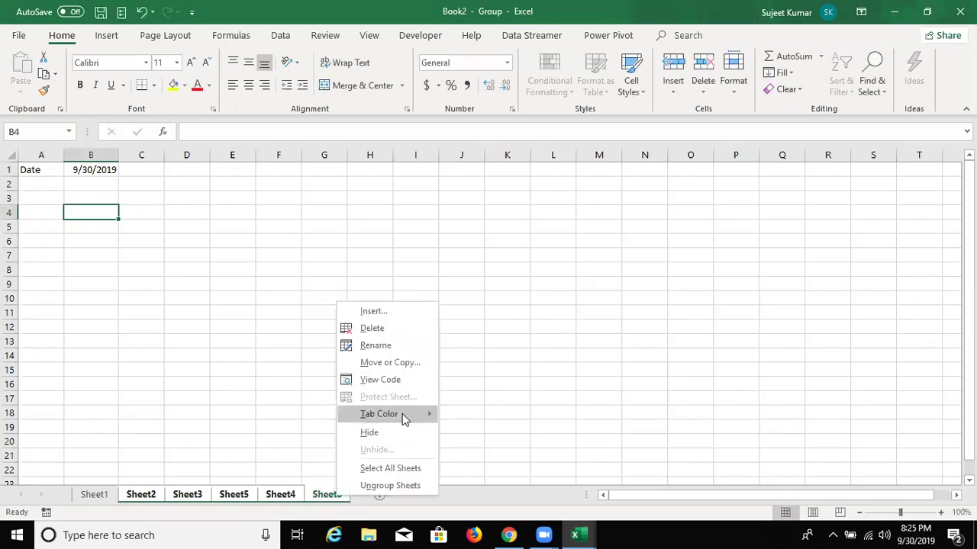
mouse_move(402, 413)
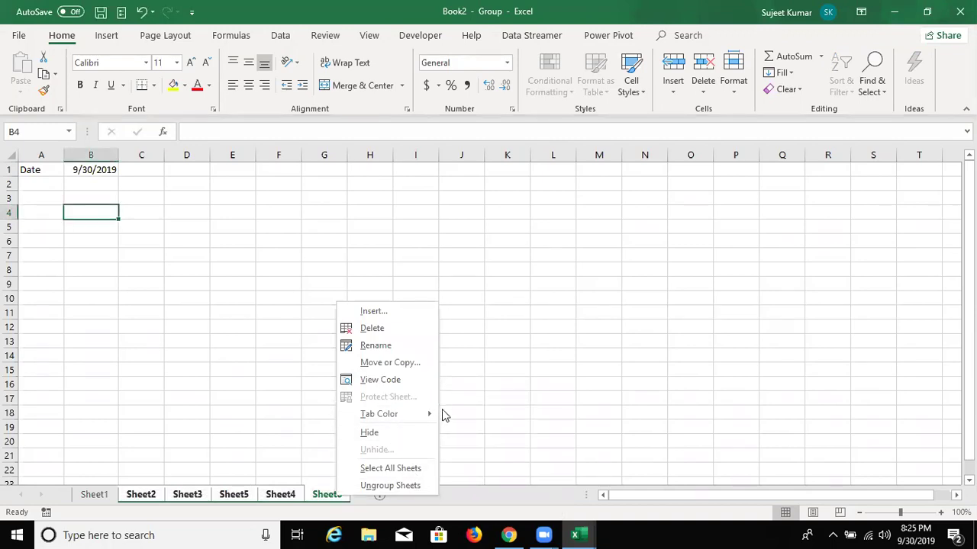
left_click(417, 486)
Group all sheets starting from Sheet1 through Sheet6 and ungroup them by switching to Sheet2.
left_click(90, 495)
left_click(325, 496, "shift")
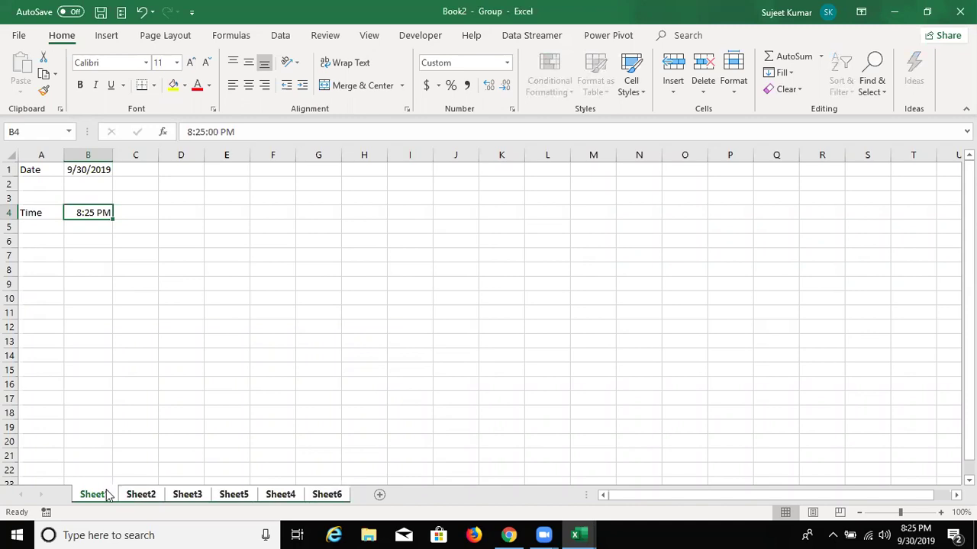
left_click(146, 499)
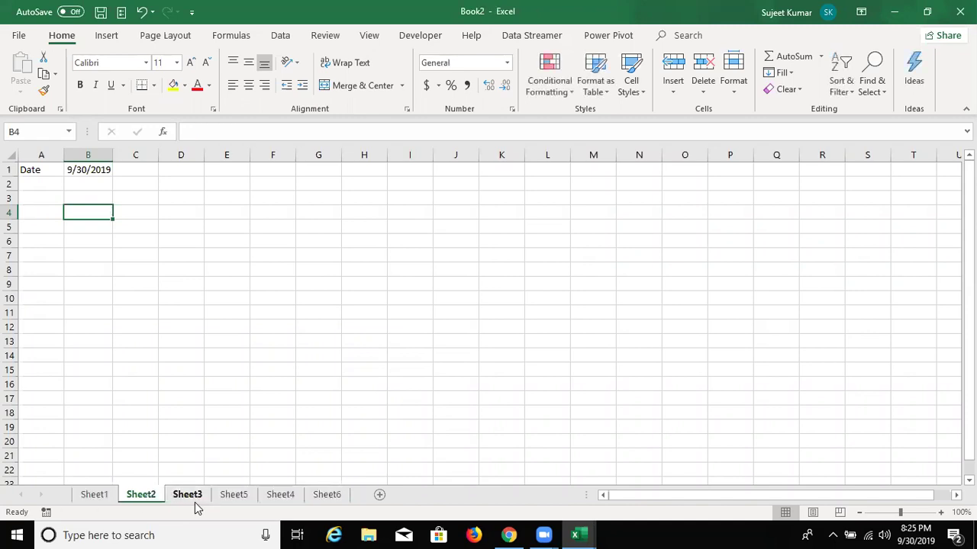
Group Sheet2 through Sheet6, look through each sheet while they stay grouped, and ungroup them from Sheet5.
left_click(327, 496, "shift")
left_click(281, 497)
left_click(237, 496)
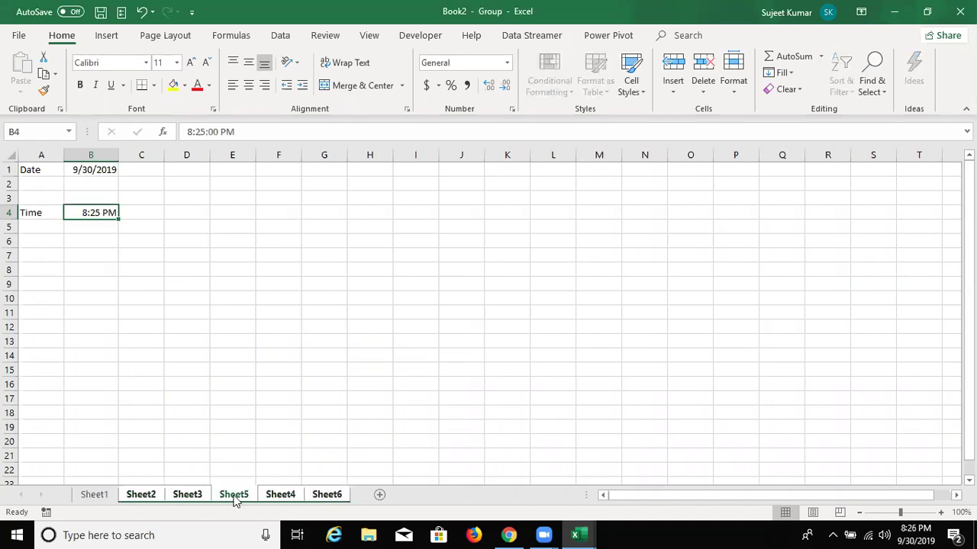
left_click(182, 496)
left_click(161, 496)
left_click(191, 496)
left_click(229, 496)
left_click(286, 496)
left_click(327, 496)
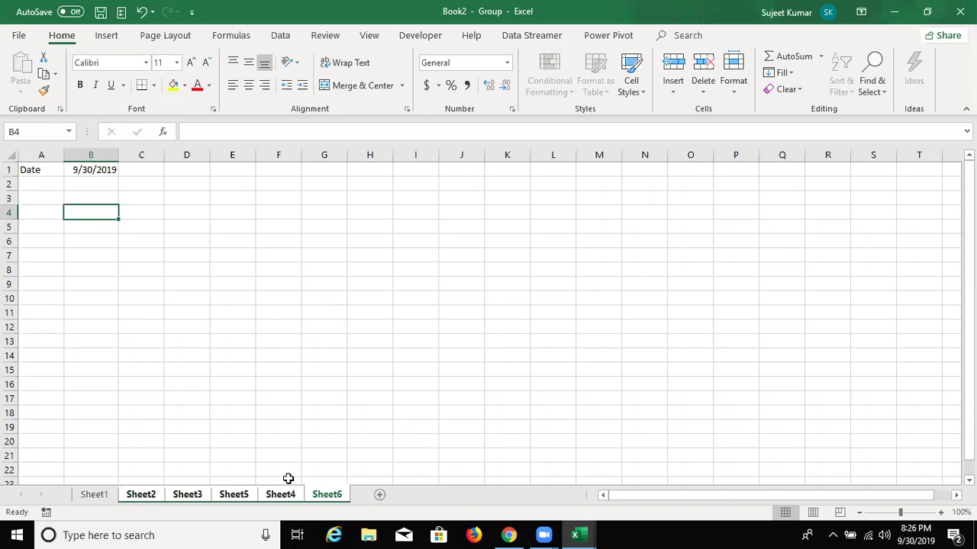
right_click(246, 500)
left_click(281, 491)
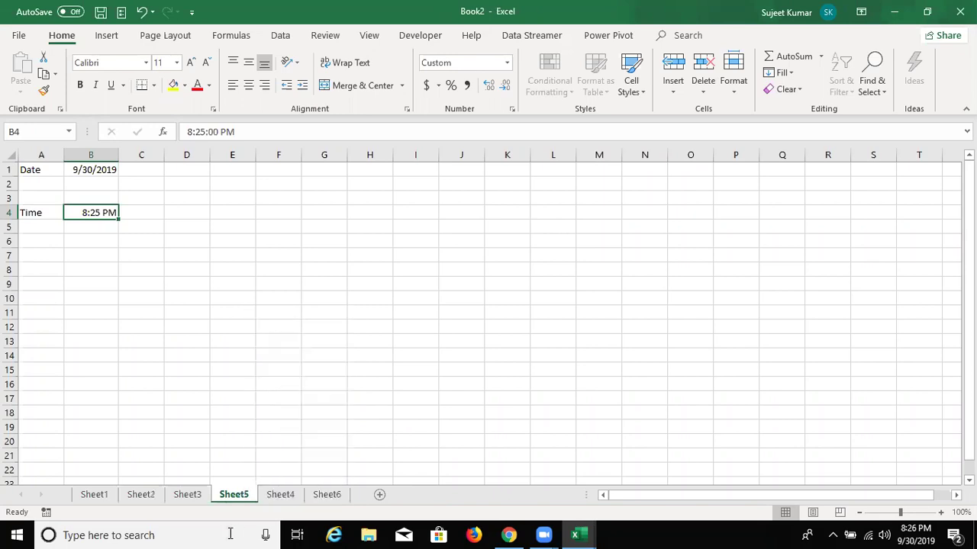
Group Sheet2 through Sheet6 again and ungroup them by switching to Sheet1.
left_click(149, 496)
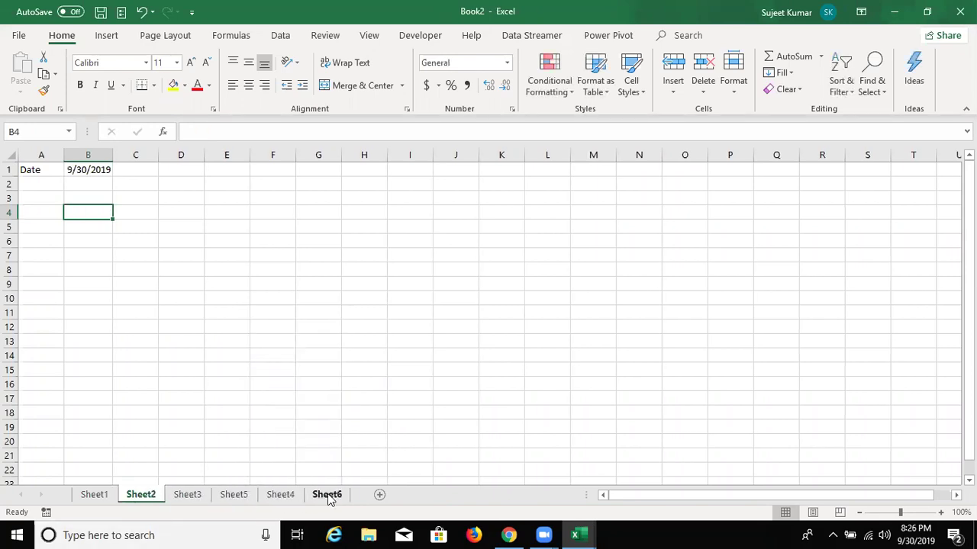
left_click(329, 498, "shift")
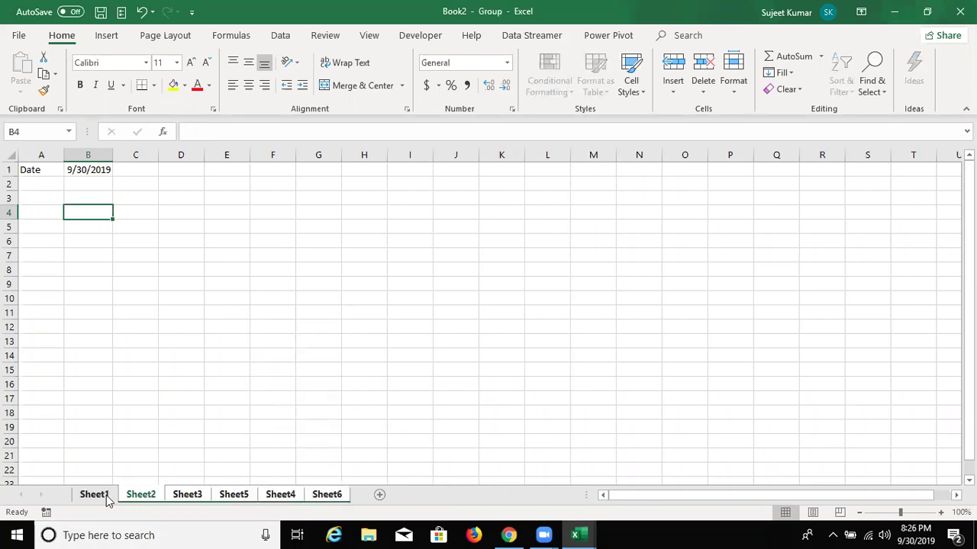
left_click(106, 495)
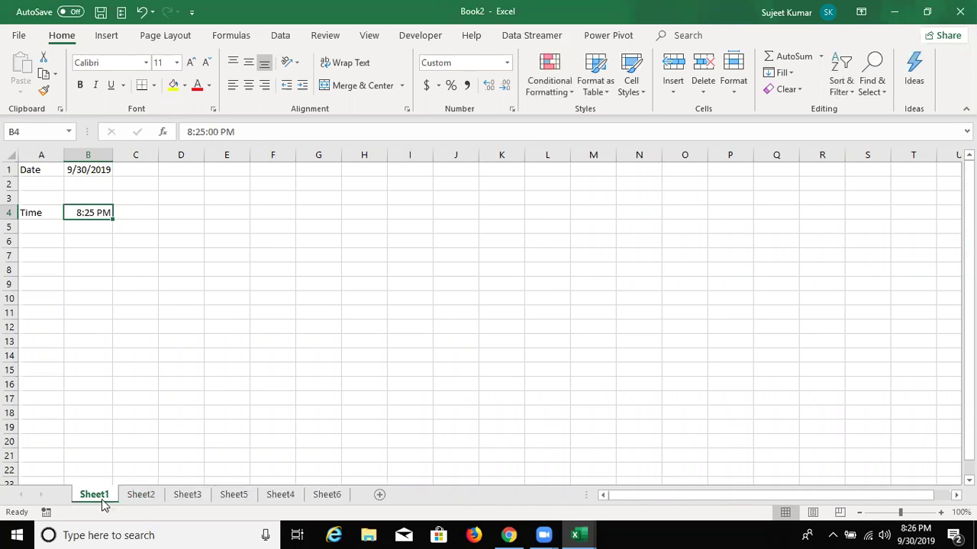
Group Sheet1 through Sheet6, bring up the sheet commands, and ungroup the sheets with Sheet5 active.
left_click(313, 496, "shift")
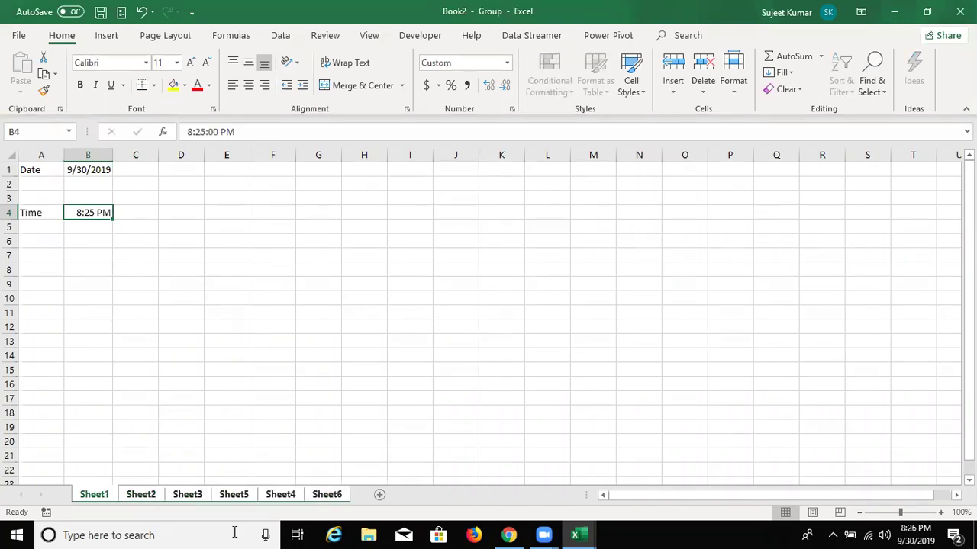
right_click(333, 500)
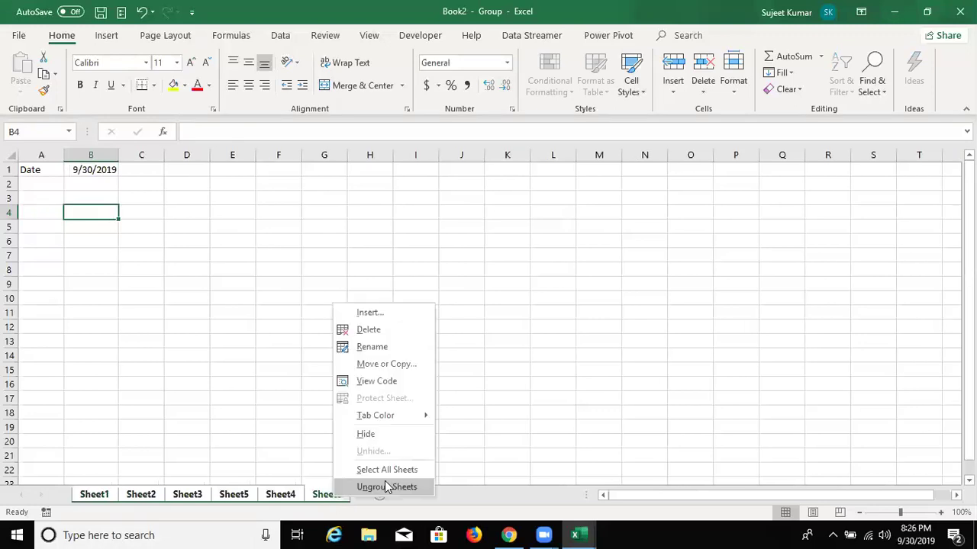
left_click(234, 500)
left_click(234, 500)
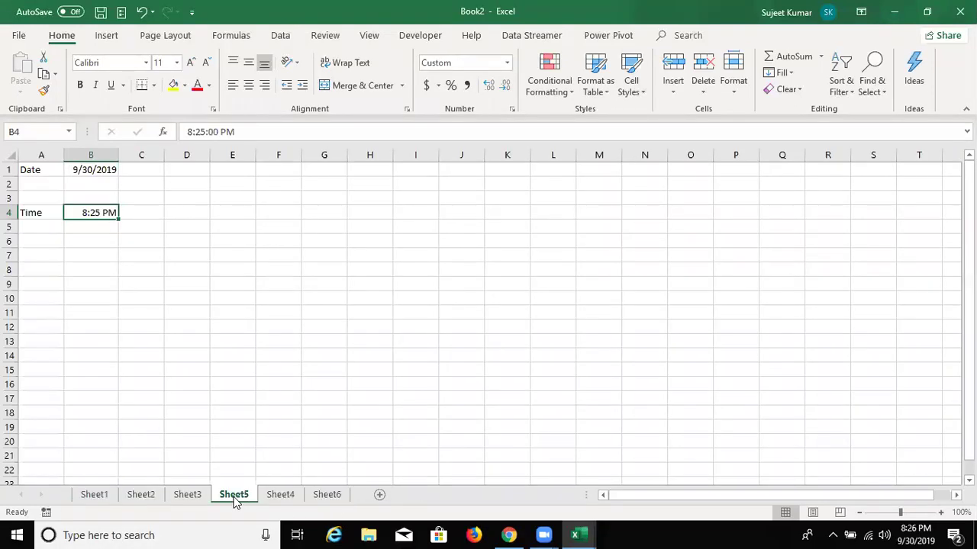
Group Sheet2 through Sheet6, browse the sheets within the group, and ungroup them by returning to Sheet1.
left_click(152, 500)
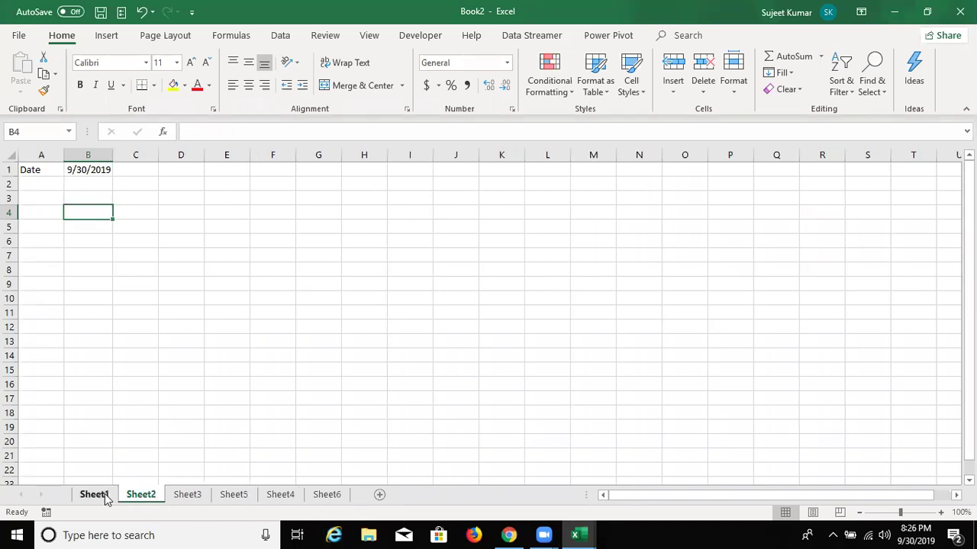
left_click(105, 496)
left_click(149, 501)
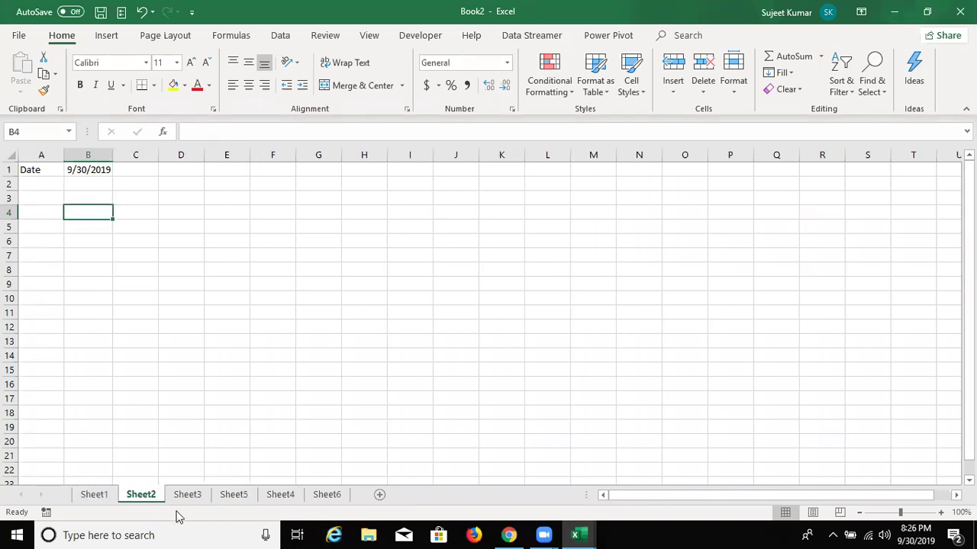
left_click(338, 498, "shift")
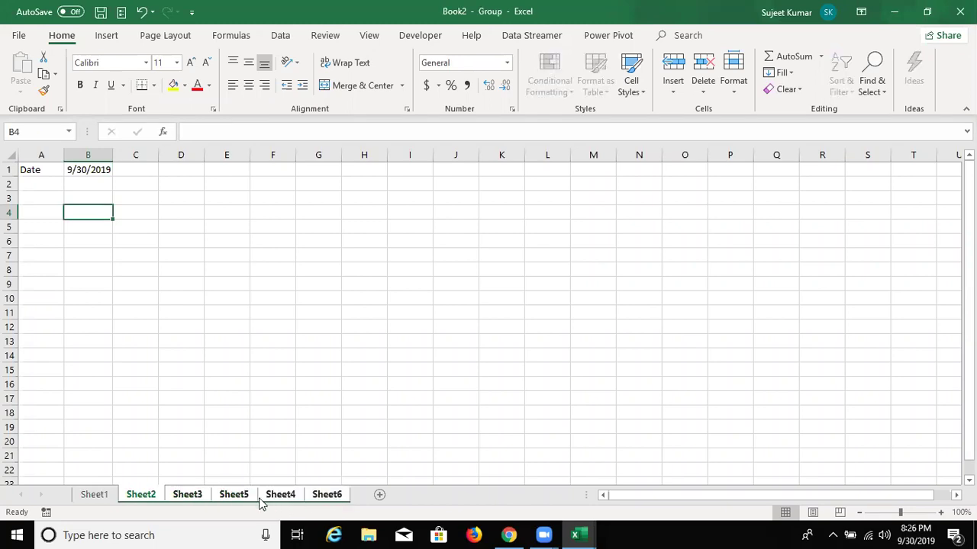
left_click(241, 503)
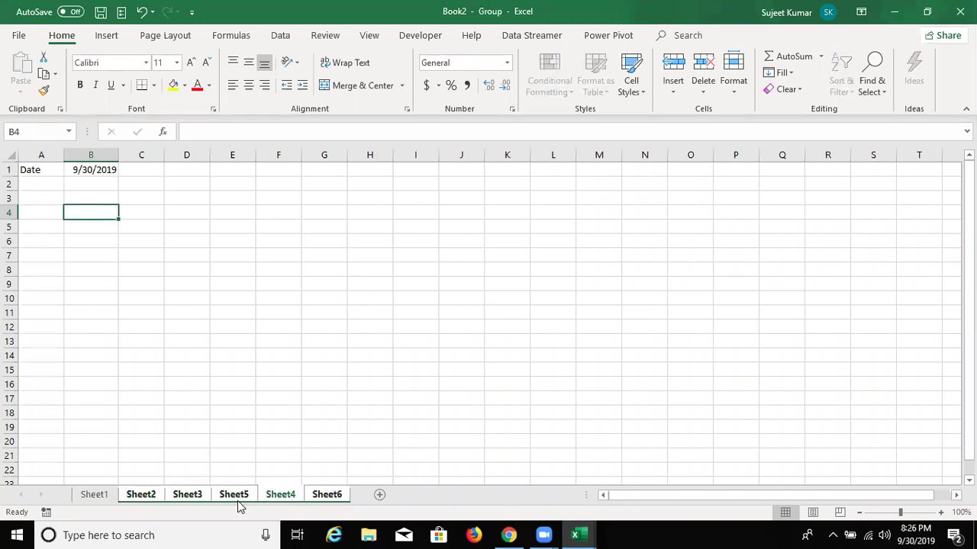
left_click(192, 500)
left_click(161, 501)
left_click(203, 499)
left_click(232, 496)
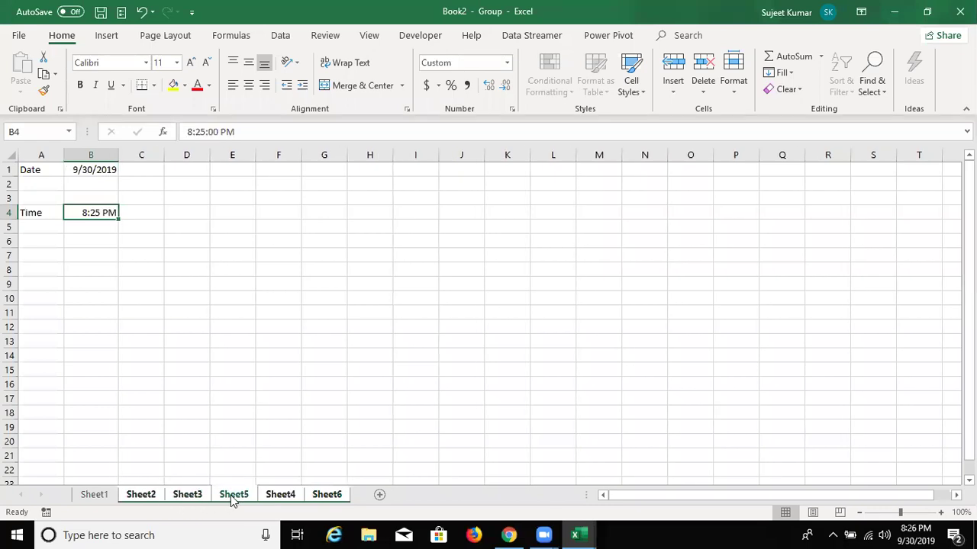
right_click(233, 498)
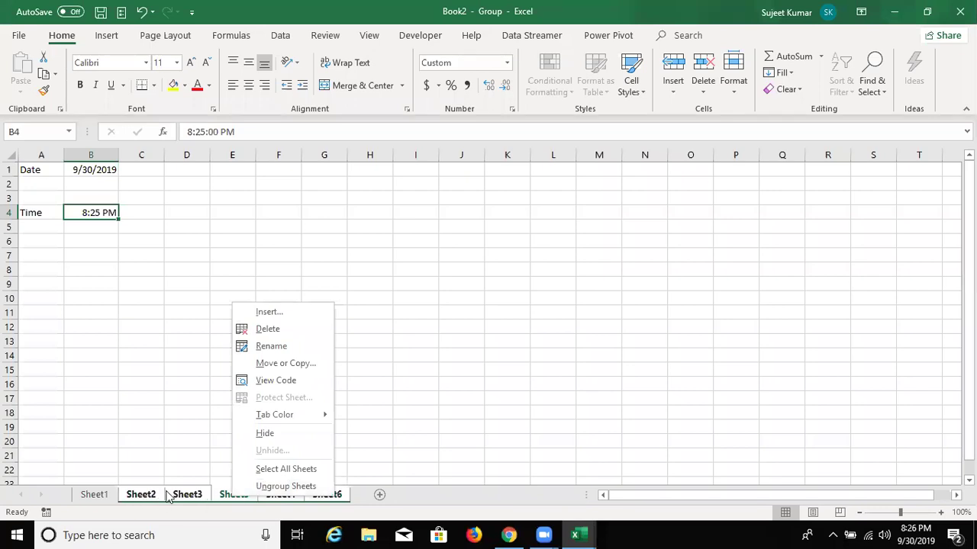
left_click(103, 499)
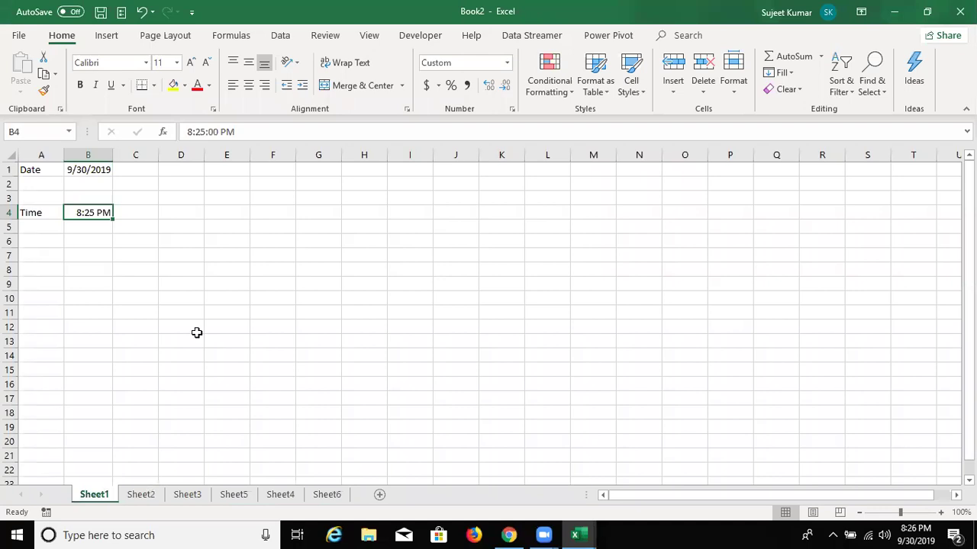
Group all the sheets from Sheet1 through Sheet6 with Sheet1 active.
left_click(573, 90)
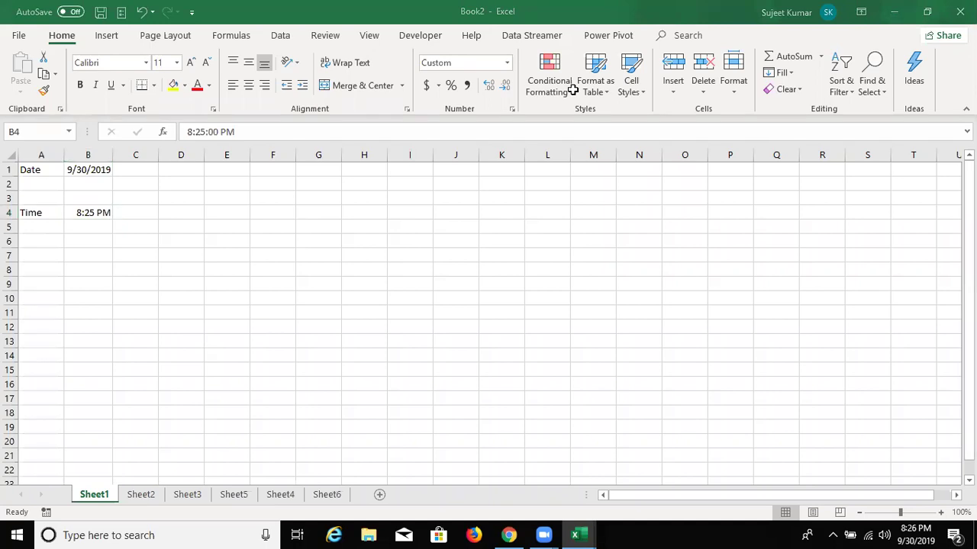
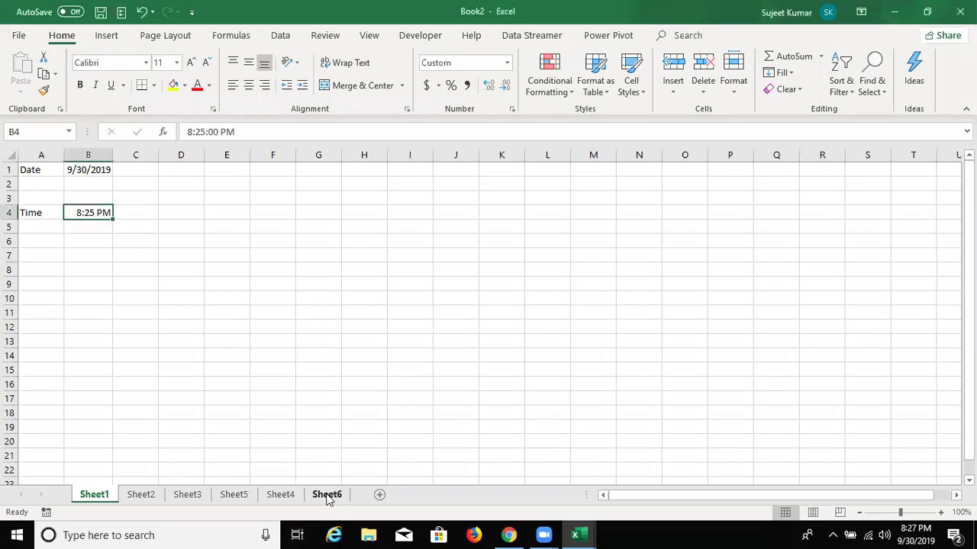
left_click(326, 496, "shift")
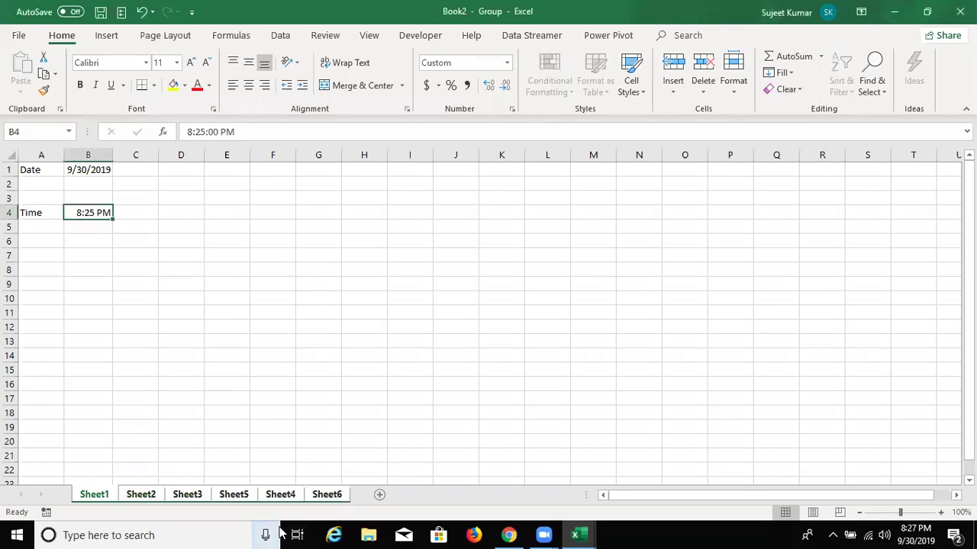
left_click(627, 92)
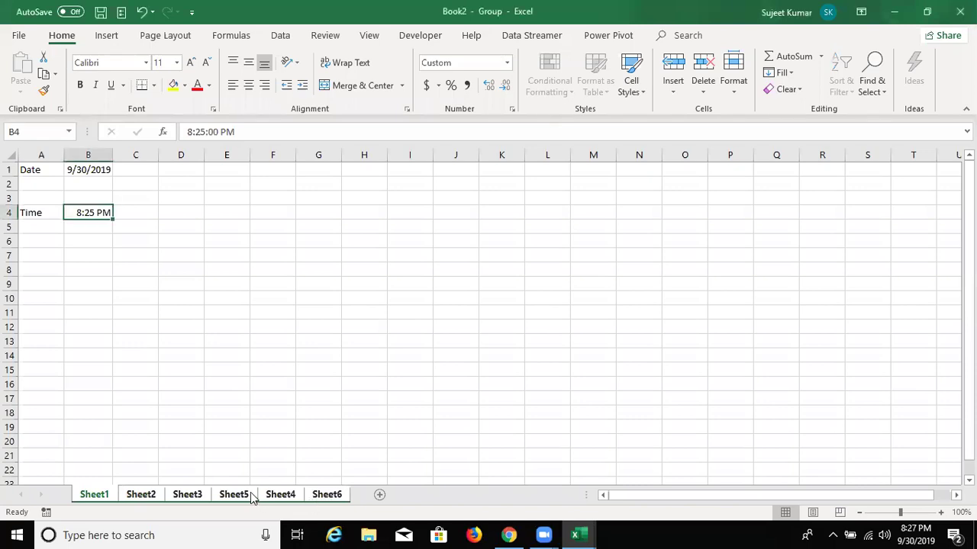
Ungroup the sheets by activating Sheet3, return to Sheet1, and select cell B6.
left_click(204, 494)
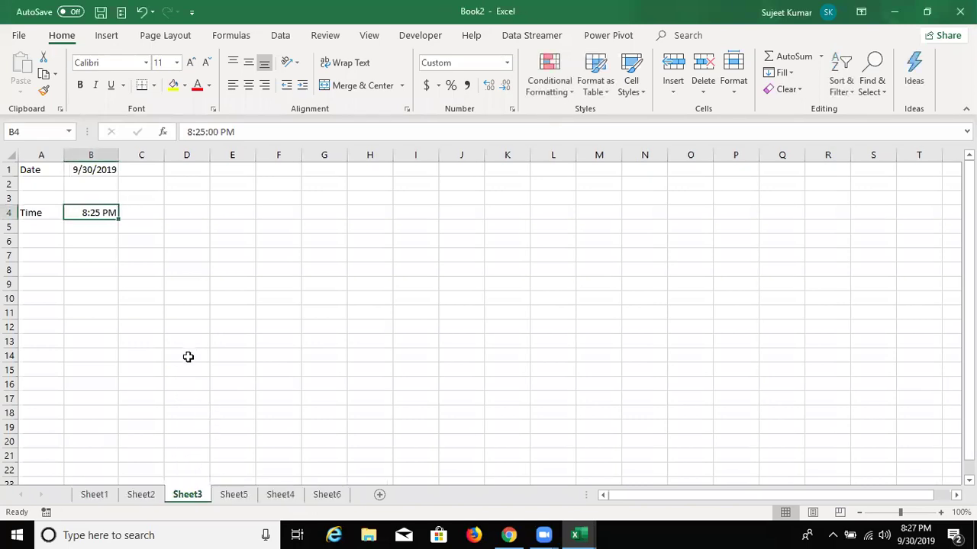
left_click(95, 494)
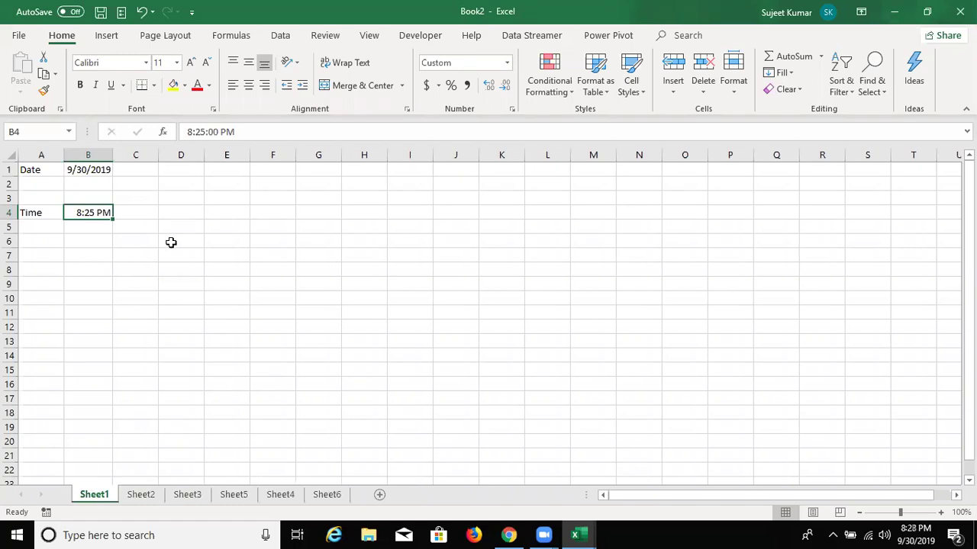
left_click(98, 243)
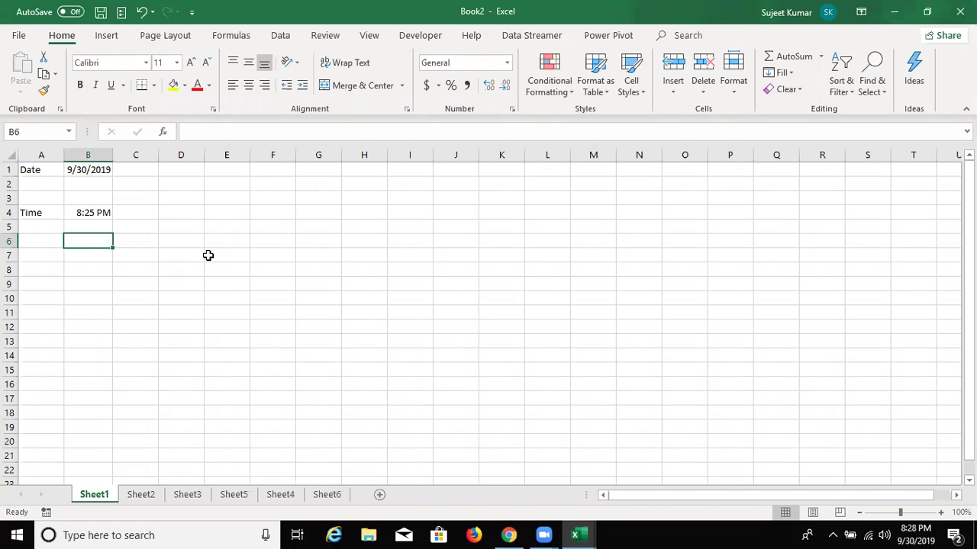
Show the desktop, select the DQ, MQ and PQ files together one by one, and clear the selection.
key("super+d")
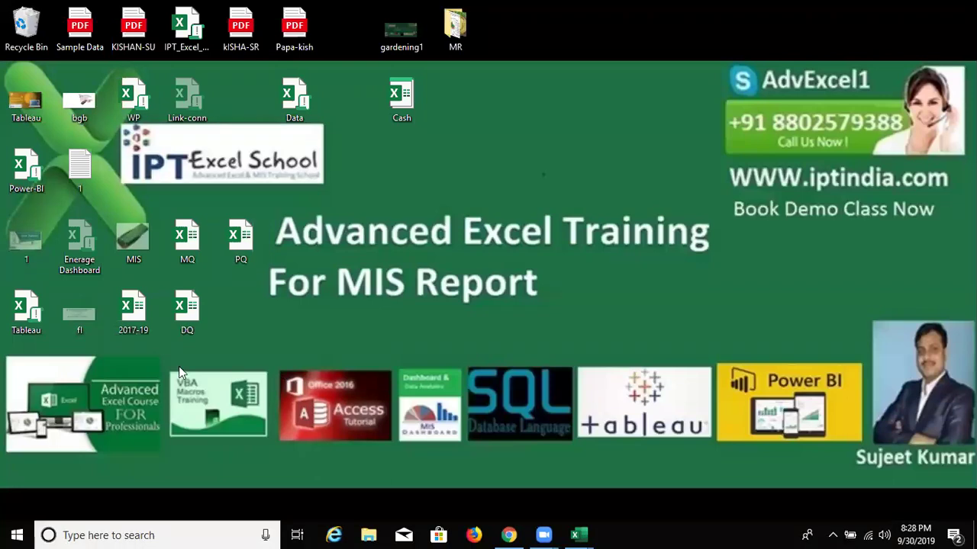
left_click(187, 329)
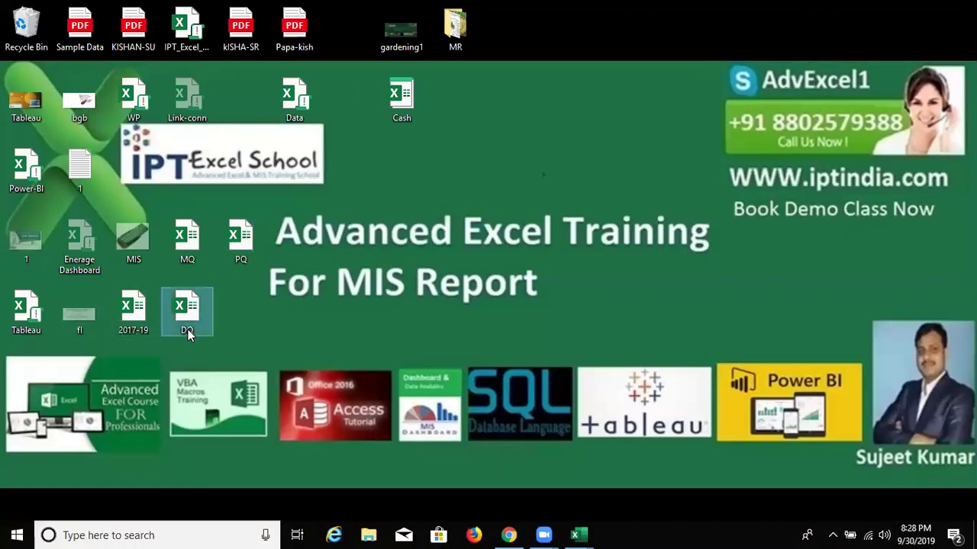
left_click(187, 241, "ctrl")
left_click(243, 246, "ctrl")
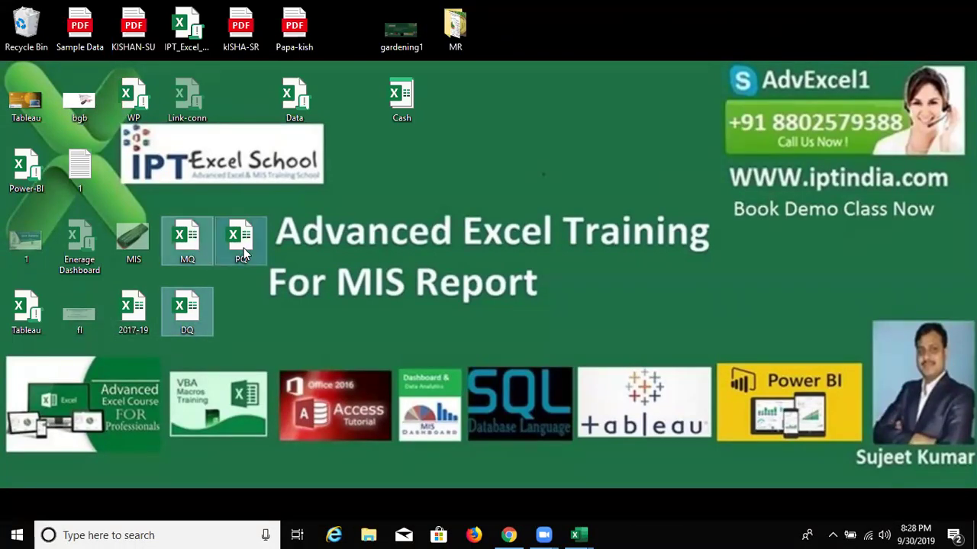
left_click(232, 309)
Select the consecutive run of desktop files between MQ and DQ, and clear the selection.
left_click(194, 258)
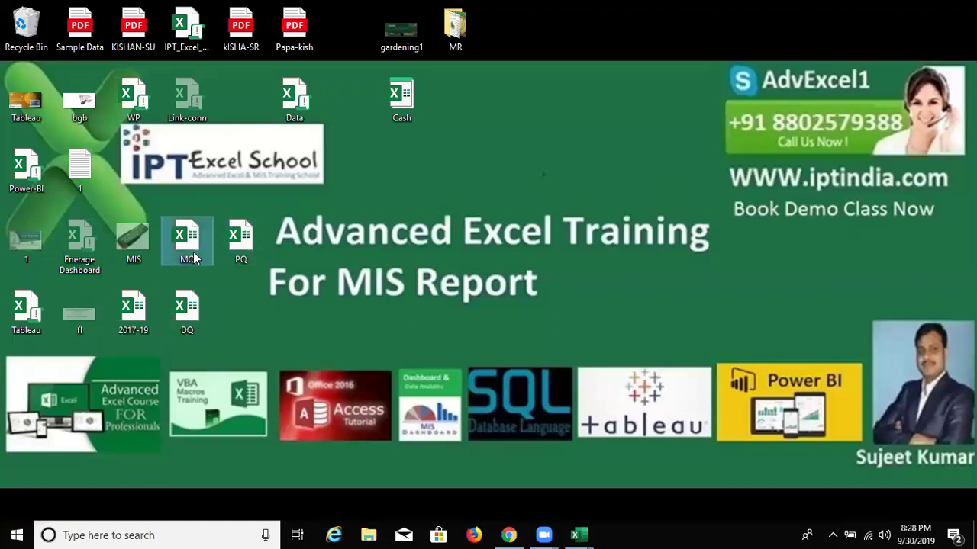
left_click(184, 314, "shift")
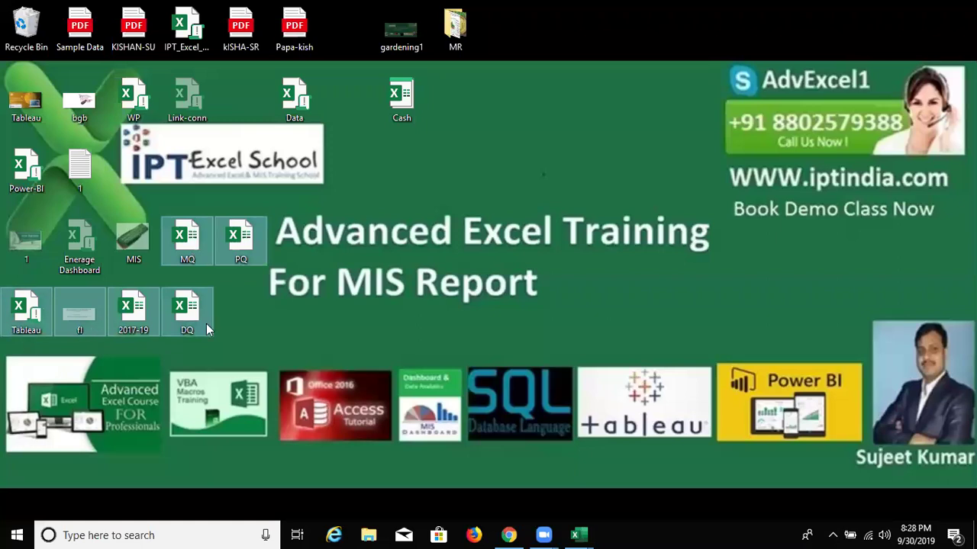
left_click(234, 322)
Add the PQ, DQ and MQ desktop files individually to one selection, starting with PQ.
left_click(241, 242)
left_click(193, 327, "ctrl")
left_click(189, 258, "ctrl")
Select the MQ, PQ and DQ icons as a block, select all desktop icons, and clear the selection.
left_click(185, 240)
left_click_drag(162, 213, 252, 354)
left_click(246, 354)
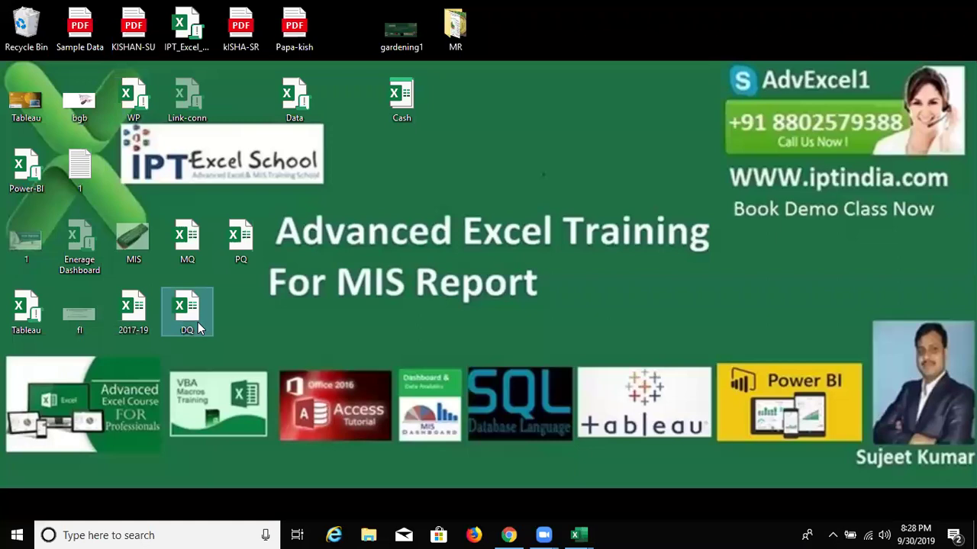
key("ctrl+a")
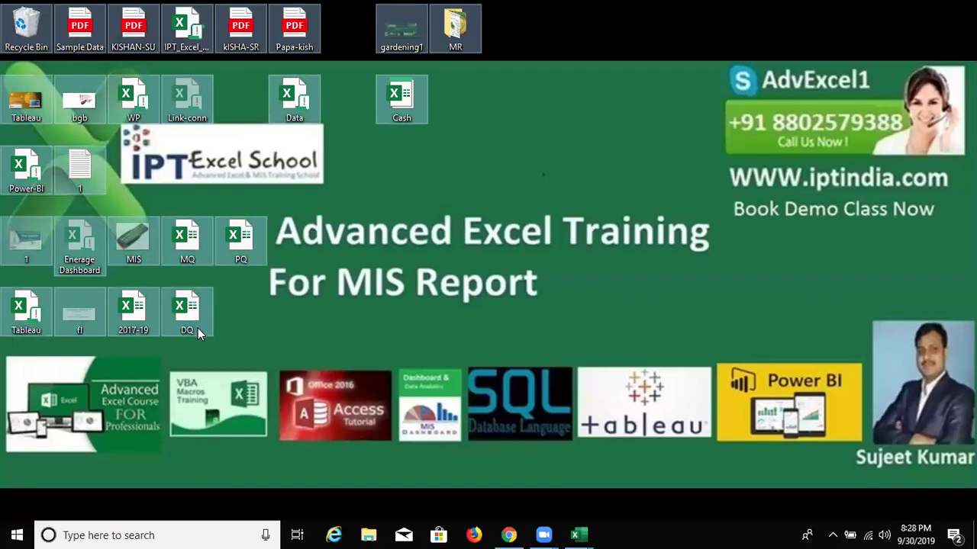
left_click(236, 334)
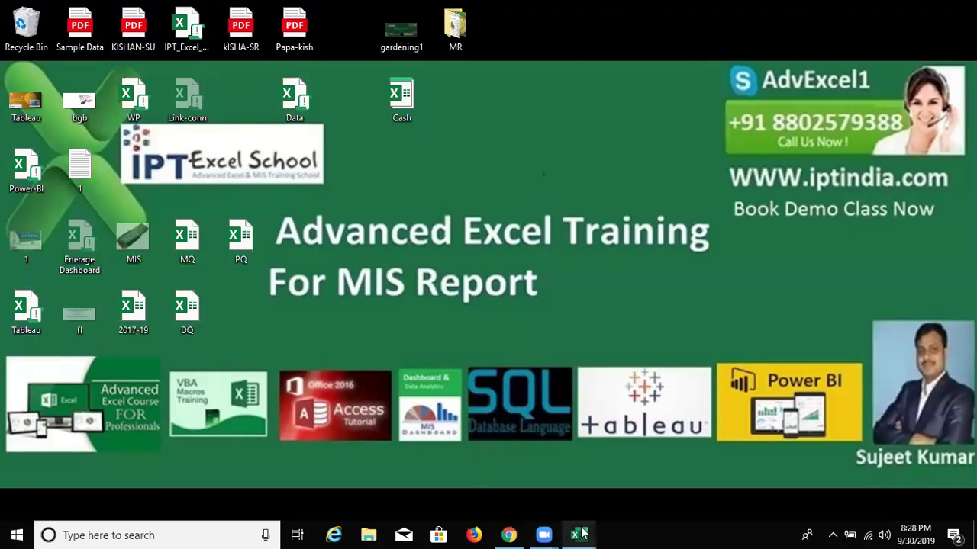
Switch to the Book1 workbook in Excel and select a few cells in the number table, including H17:H18 and H10.
mouse_move(591, 534)
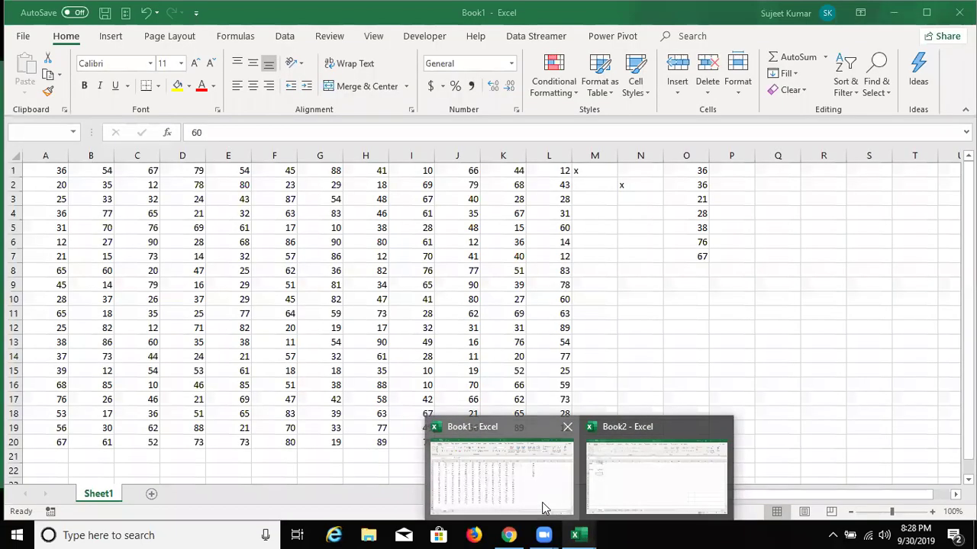
left_click(542, 502)
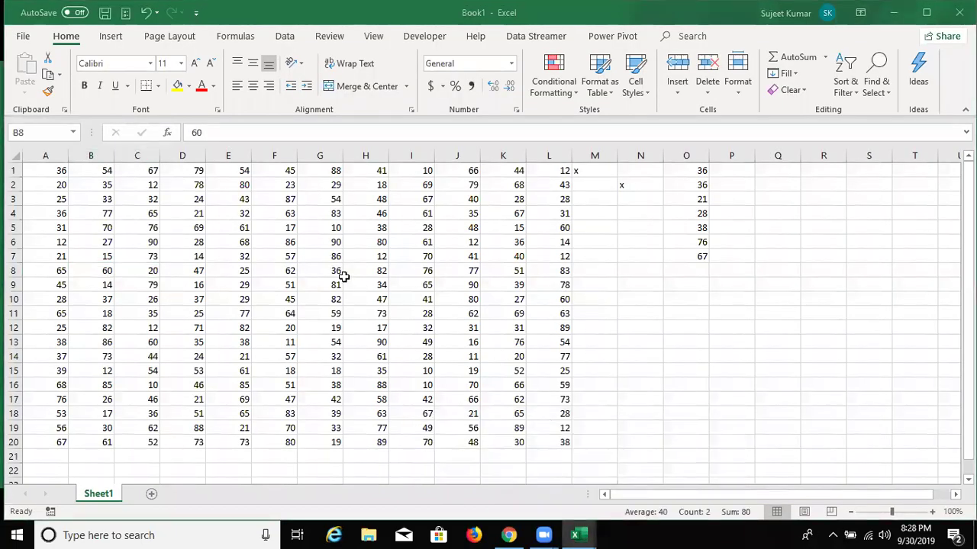
left_click(359, 299)
left_click_drag(348, 397, 374, 416)
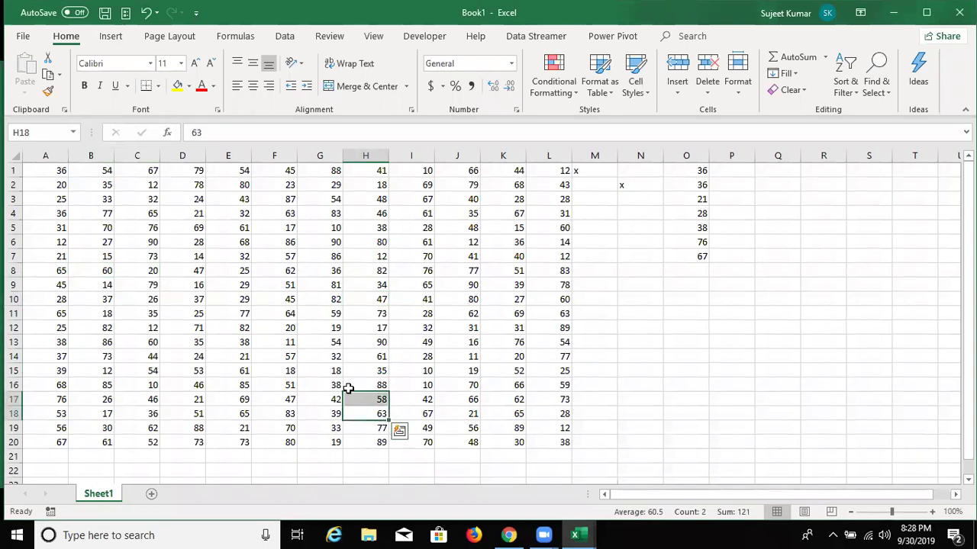
left_click(359, 299)
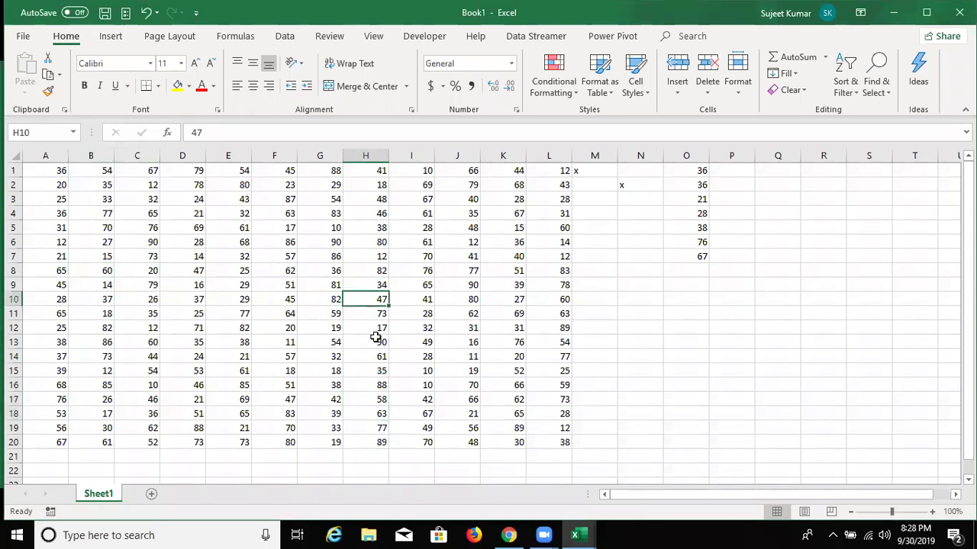
left_click(251, 199)
Move column E onto column B, replacing the existing data, and undo the move.
left_click(229, 156)
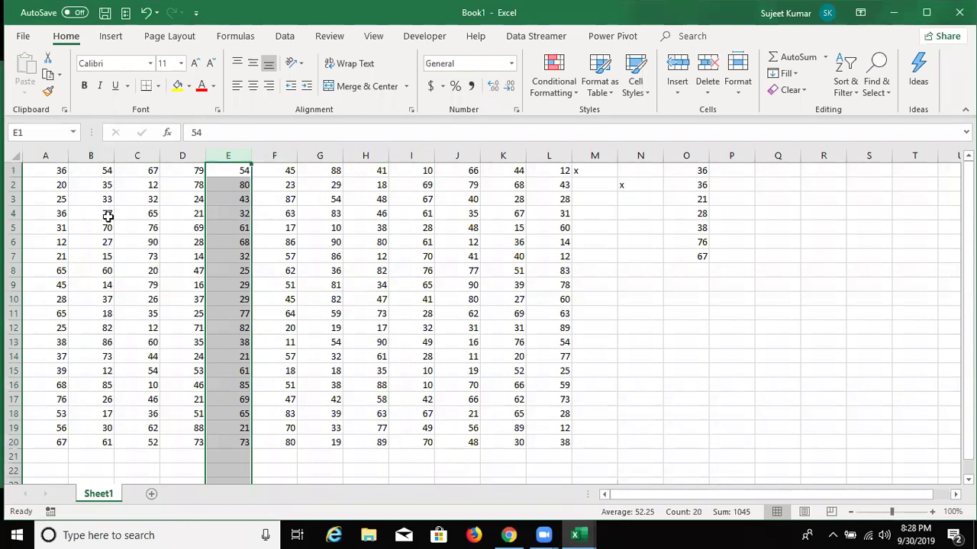
left_click_drag(254, 193, 130, 231)
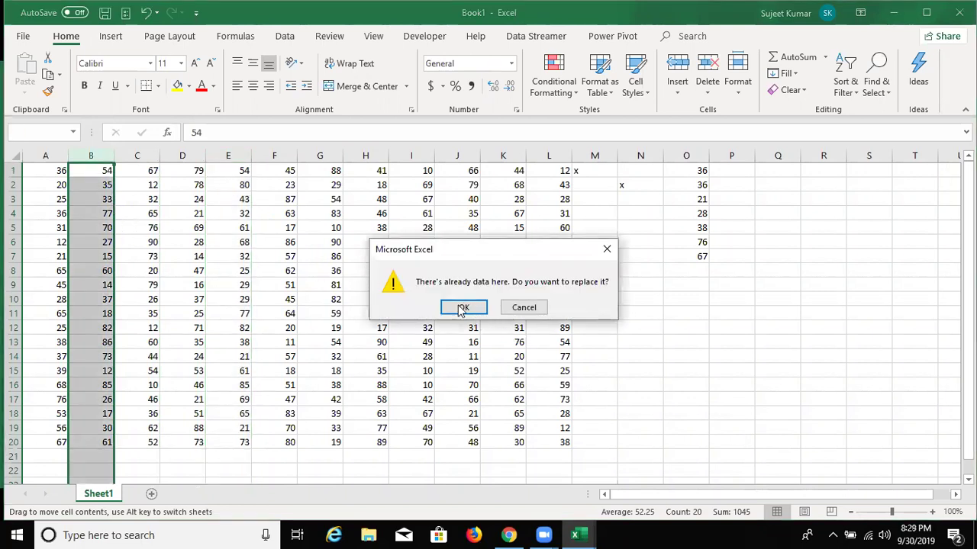
left_click_drag(431, 257, 443, 213)
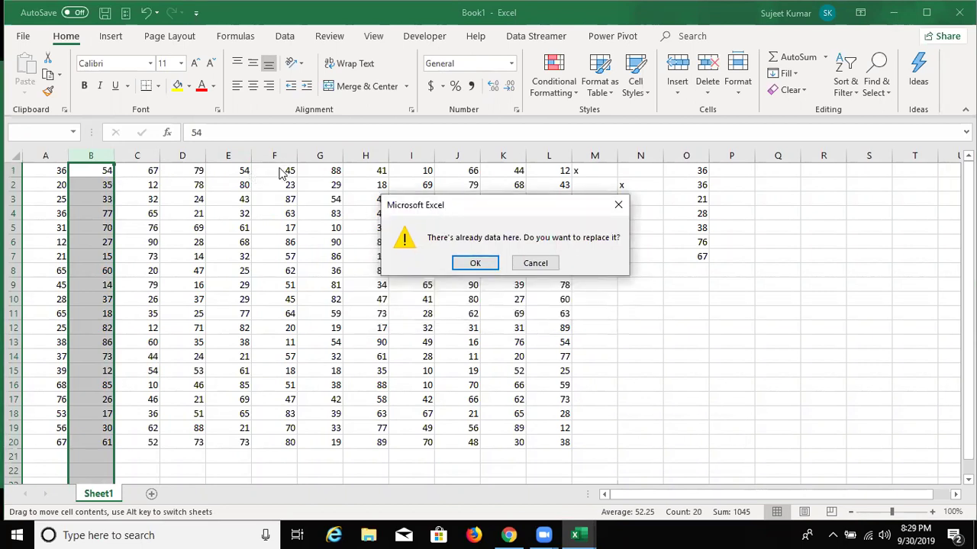
left_click(470, 264)
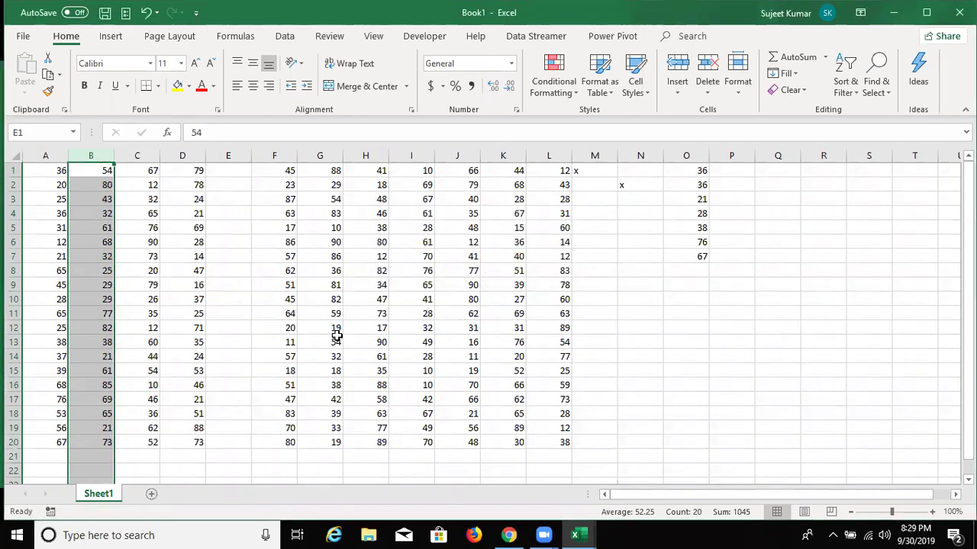
key("ctrl+z")
Try again to move column E over the existing data in column B, and return to cell H5.
left_click_drag(248, 219, 127, 262)
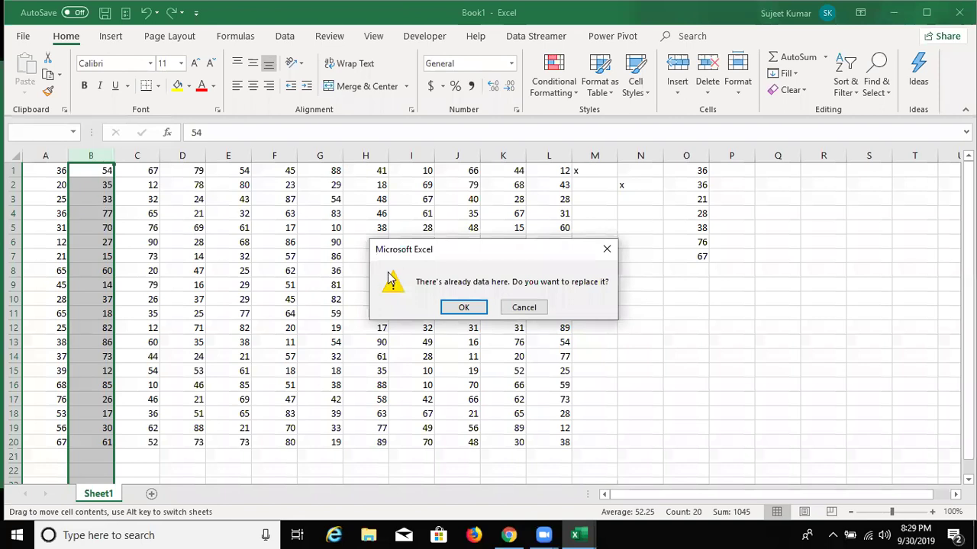
left_click(464, 306)
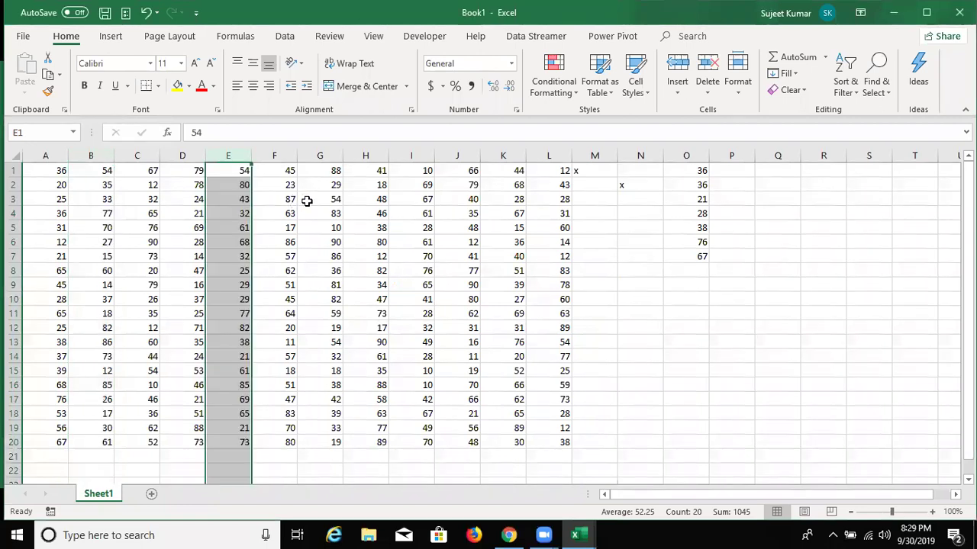
left_click(350, 228)
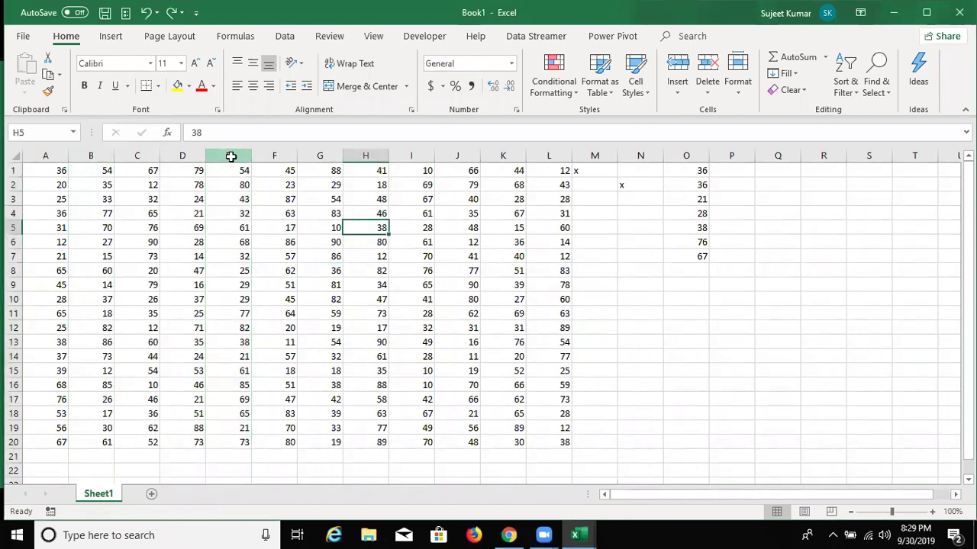
Cut column E, insert the cut cells before column B, and check the shifted cells C1:E1 and the inserted cell B1.
left_click(228, 157)
key("ctrl+c")
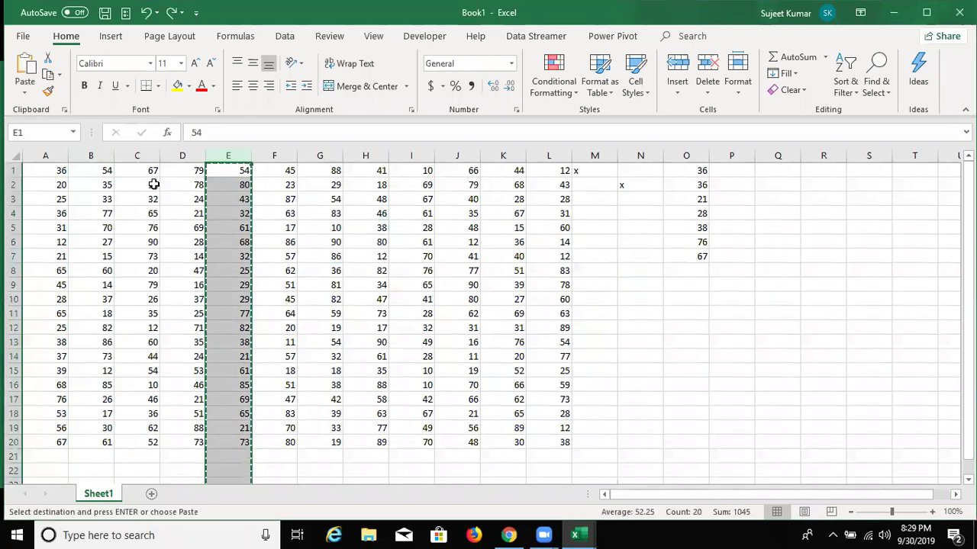
left_click(97, 155)
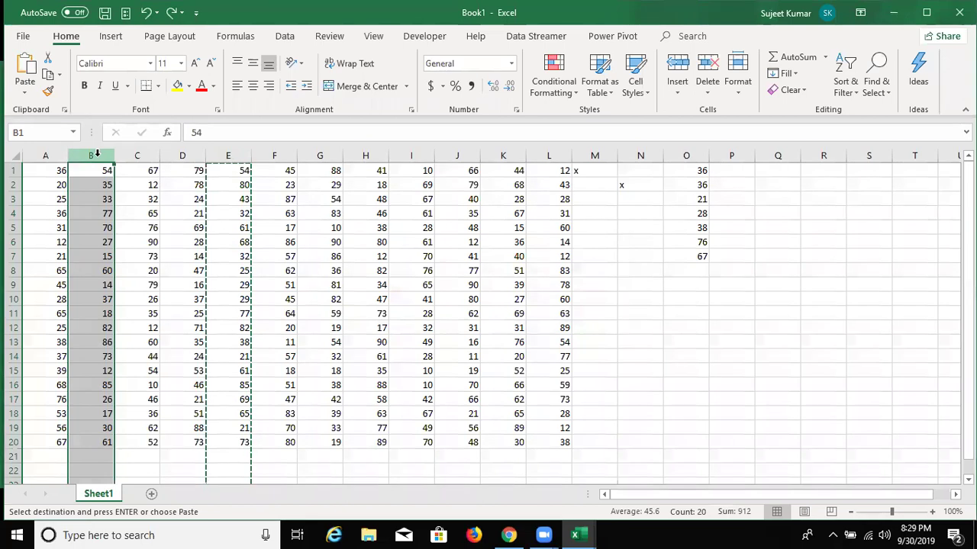
right_click(98, 157)
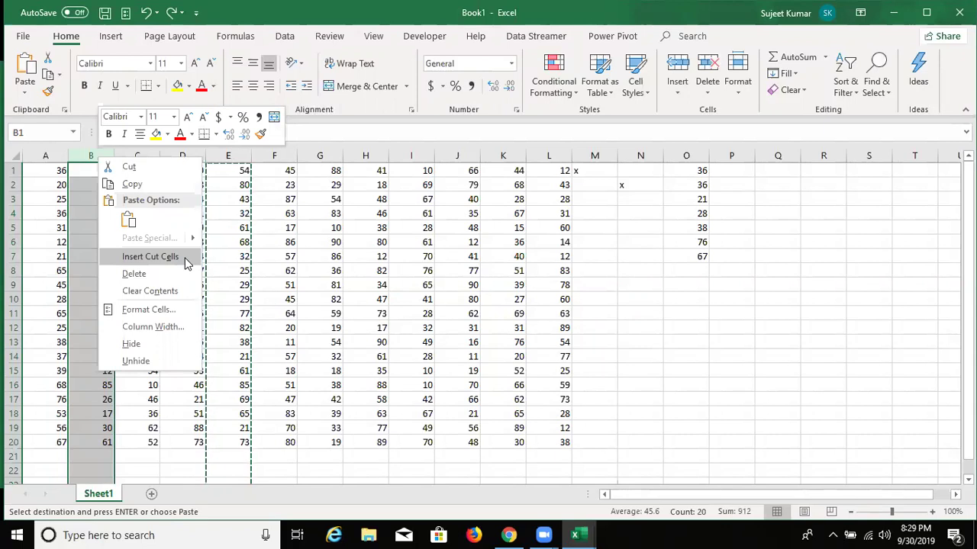
left_click(186, 260)
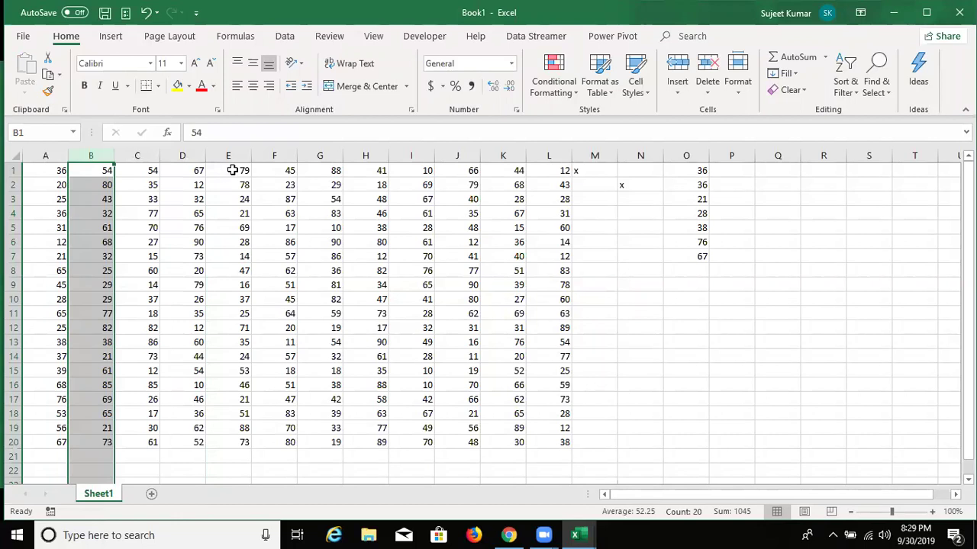
left_click_drag(128, 170, 231, 167)
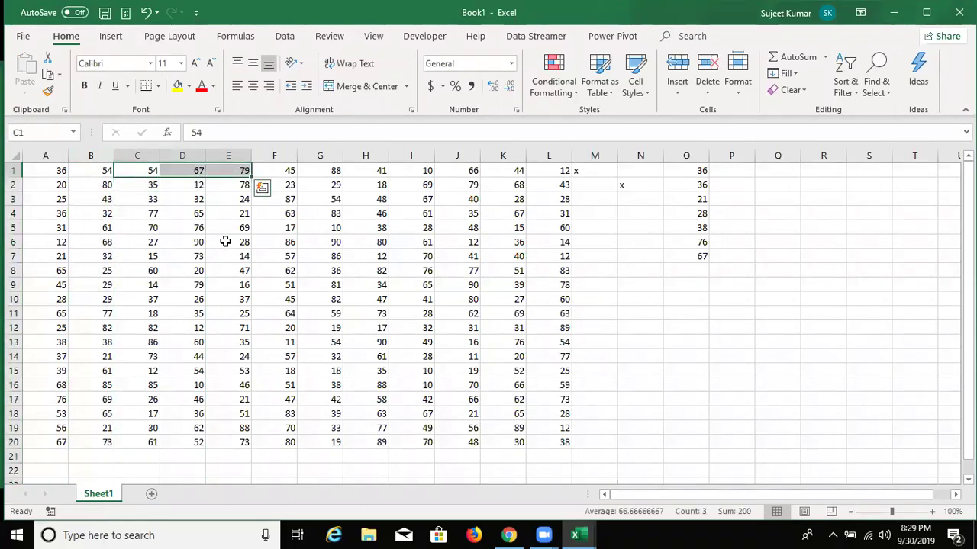
left_click(82, 170)
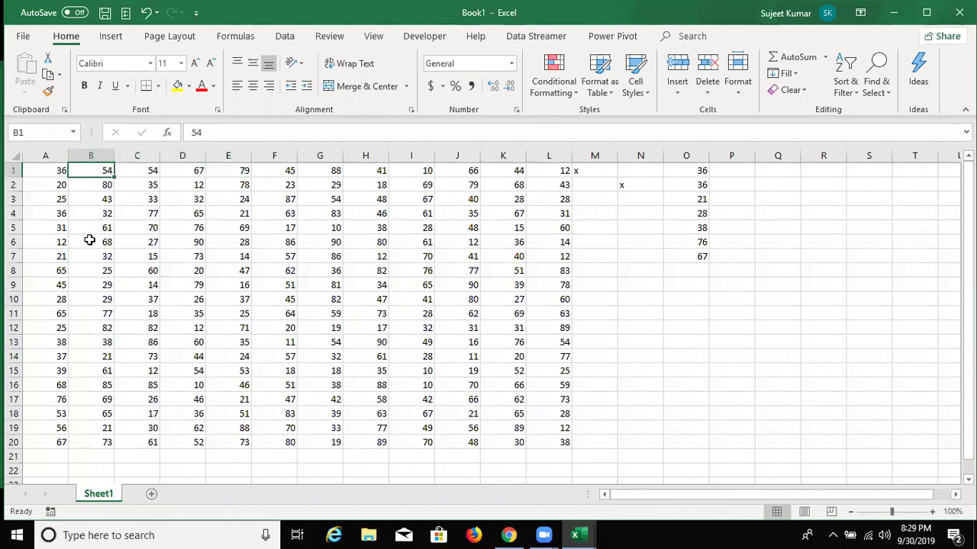
Fill cells F1:F20 with yellow and select the whole column F.
left_click_drag(284, 171, 287, 440)
left_click(178, 85)
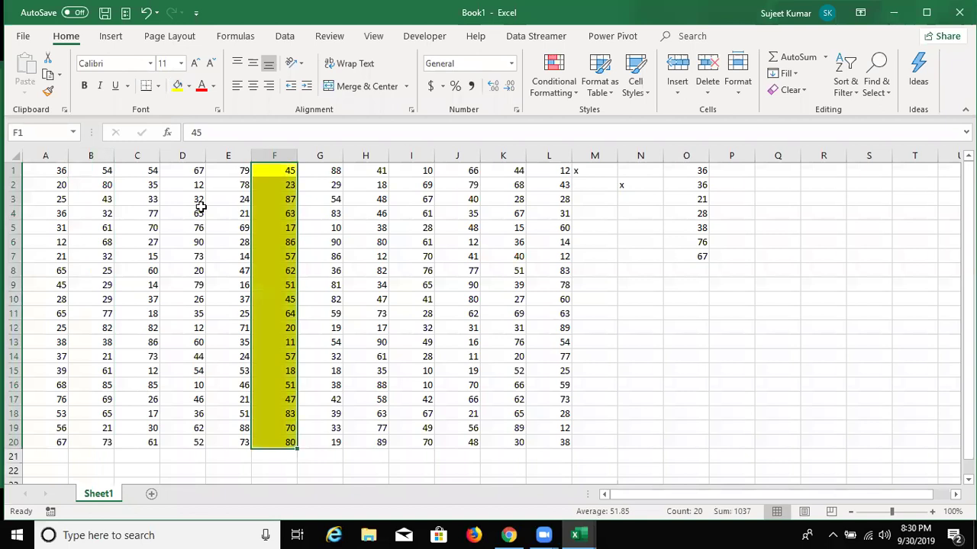
left_click_drag(196, 227, 197, 222)
left_click(260, 155)
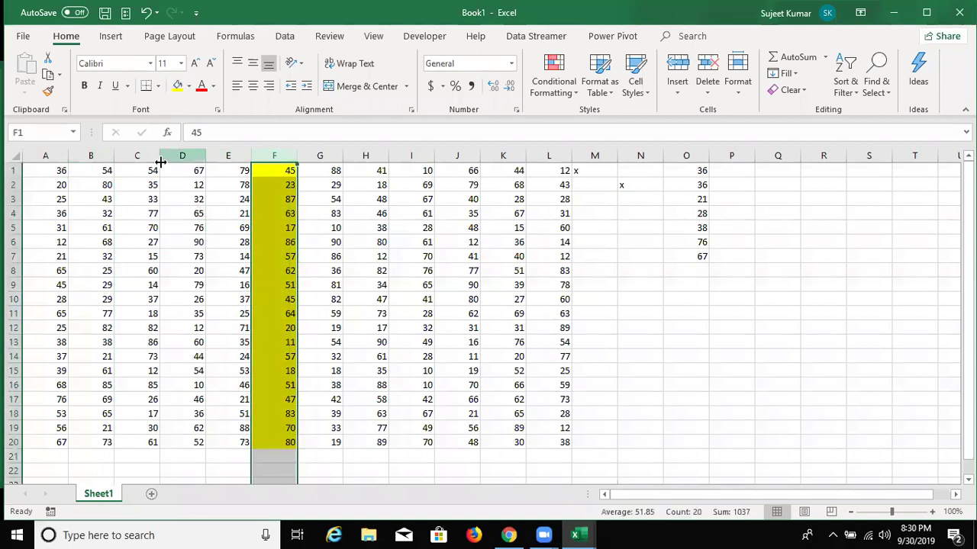
Fill cells C1:C20 with yellow and change their fill to green.
left_click_drag(145, 171, 145, 425)
left_click(178, 85)
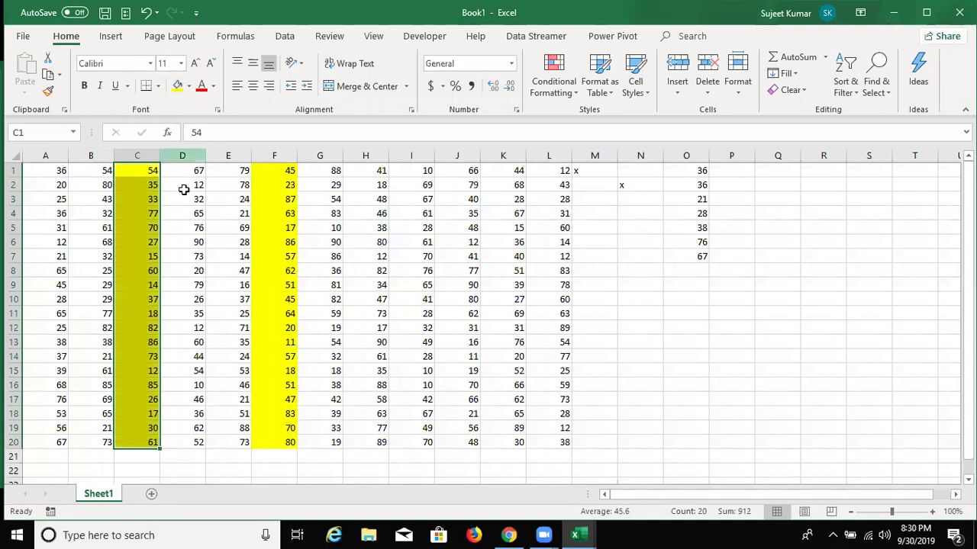
left_click(182, 197)
left_click_drag(148, 170, 148, 441)
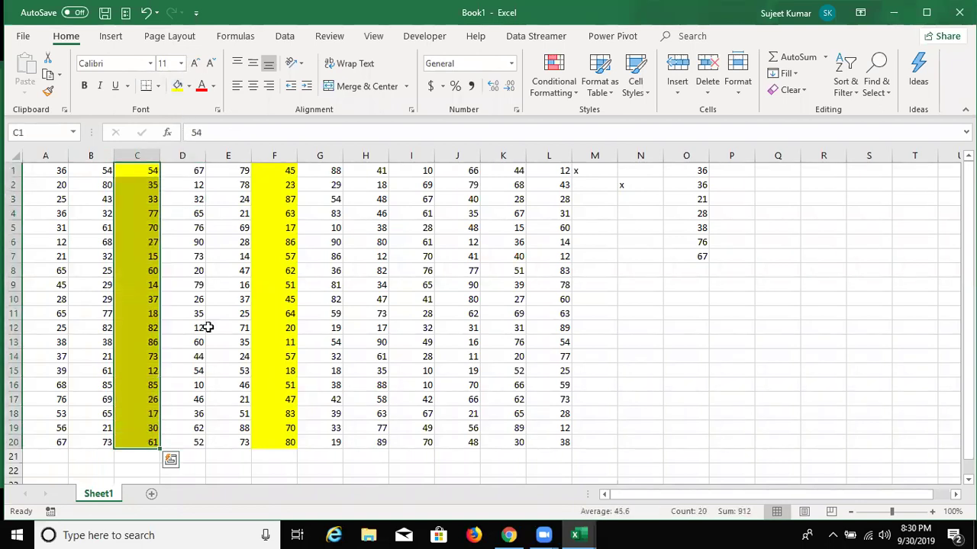
left_click(189, 87)
left_click(239, 199)
left_click(182, 242)
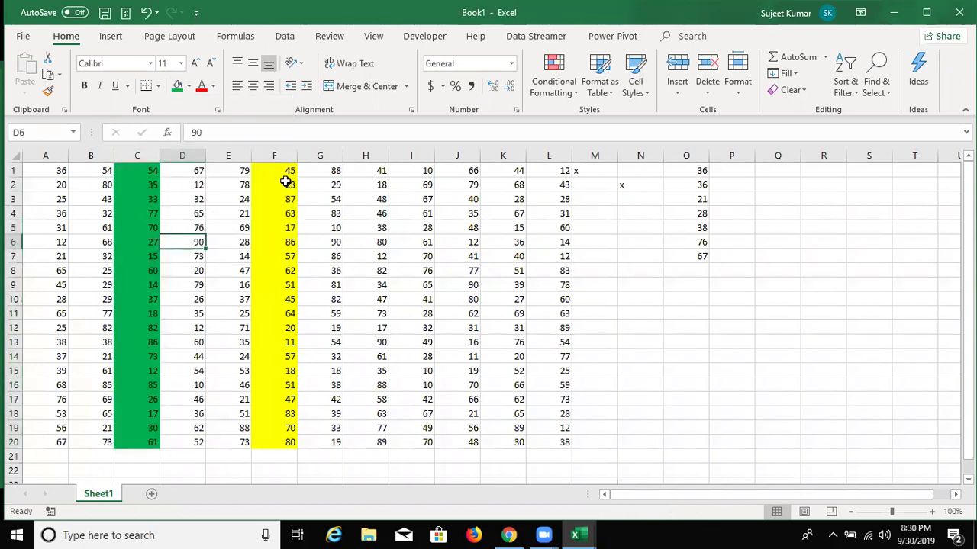
Cut the whole yellow column F and insert the cut cells before the green column C.
left_click_drag(285, 171, 275, 439)
left_click(279, 151)
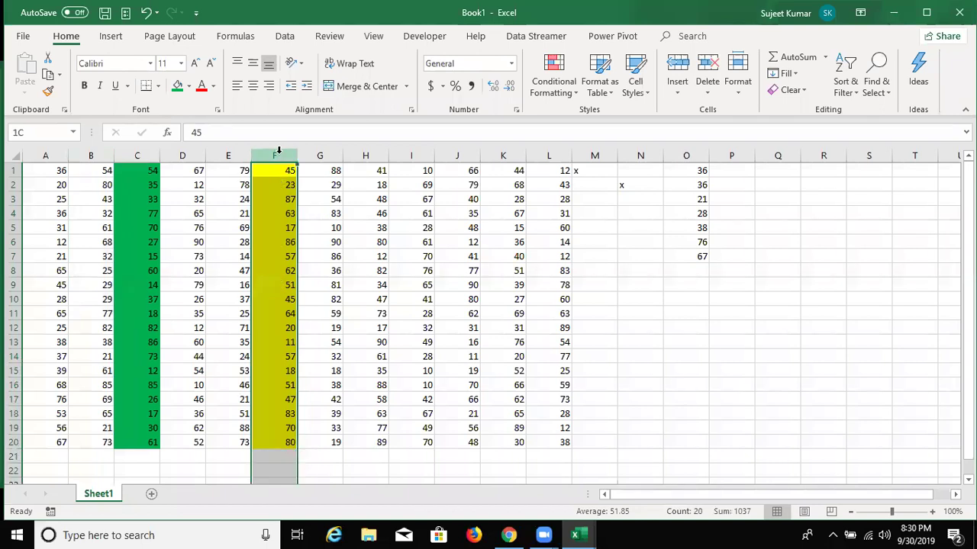
key("ctrl+c")
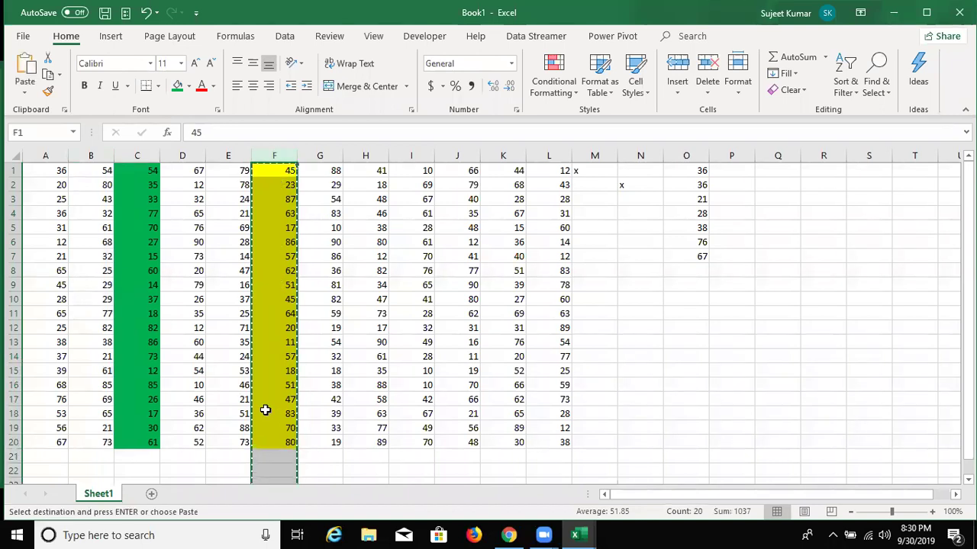
left_click(147, 156)
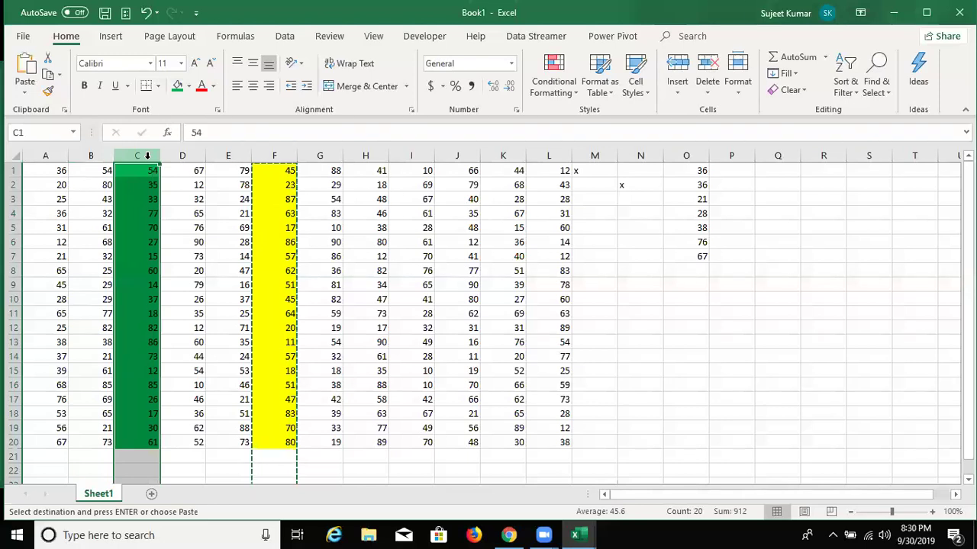
key("ctrl+shift+plus")
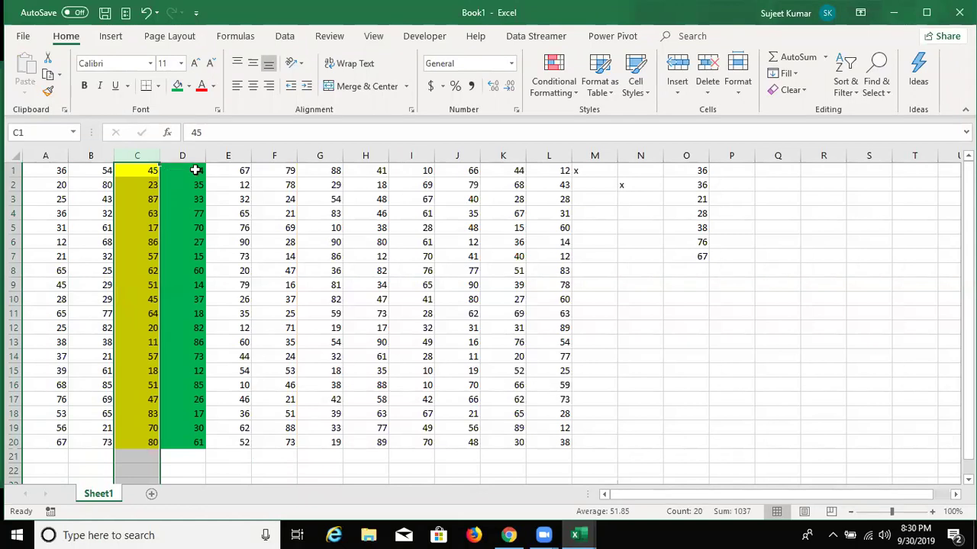
left_click(137, 172)
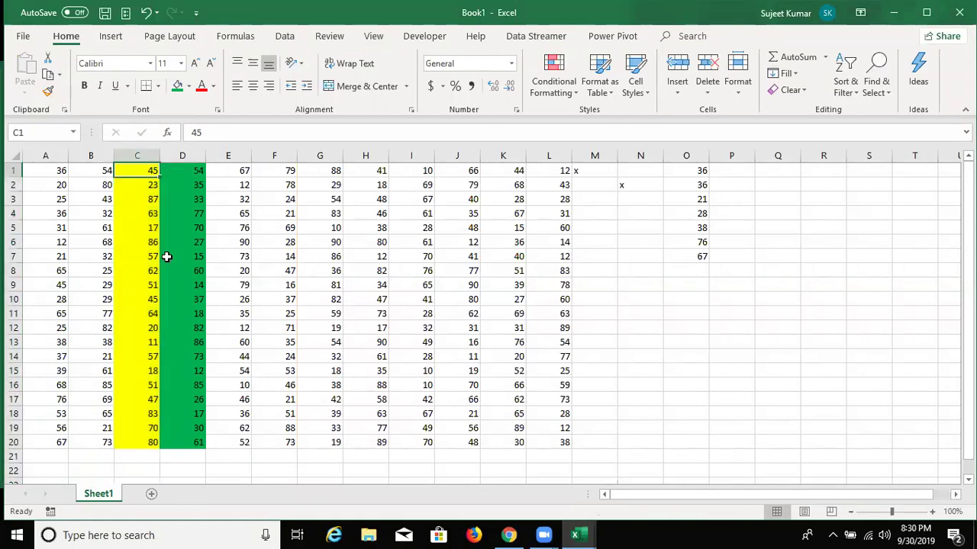
left_click(260, 156)
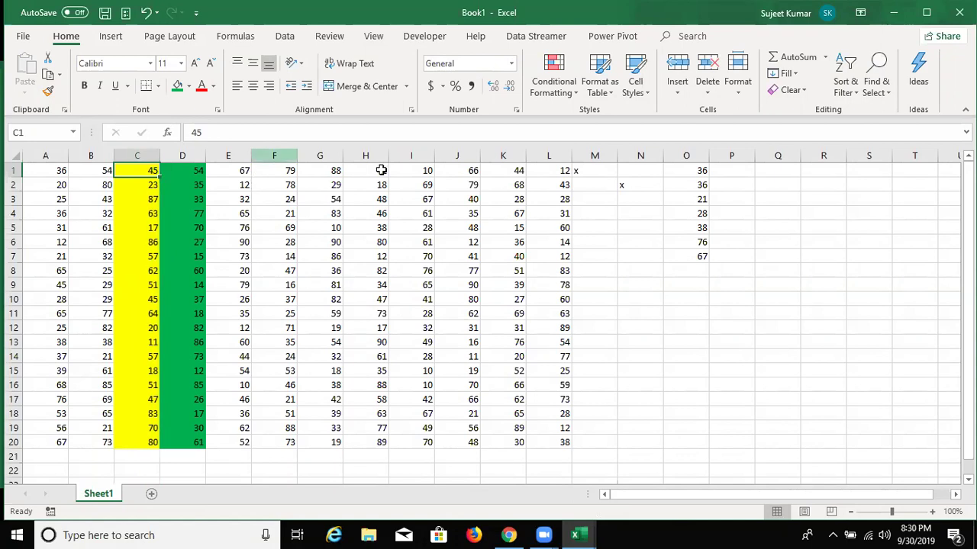
Move the value in O7 to O13, try moving it over the x in N2, and undo that replacement.
left_click(700, 258)
left_click_drag(701, 265, 632, 184)
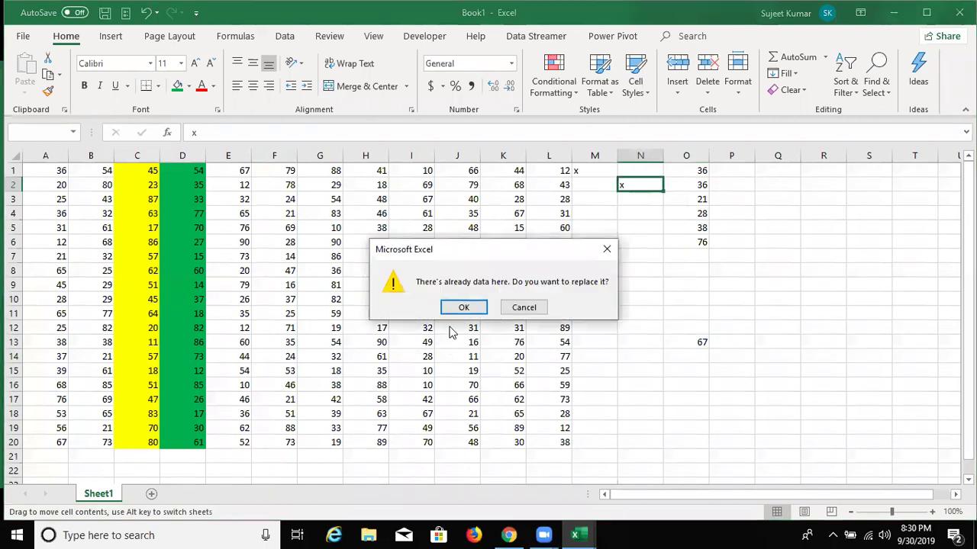
left_click(462, 308)
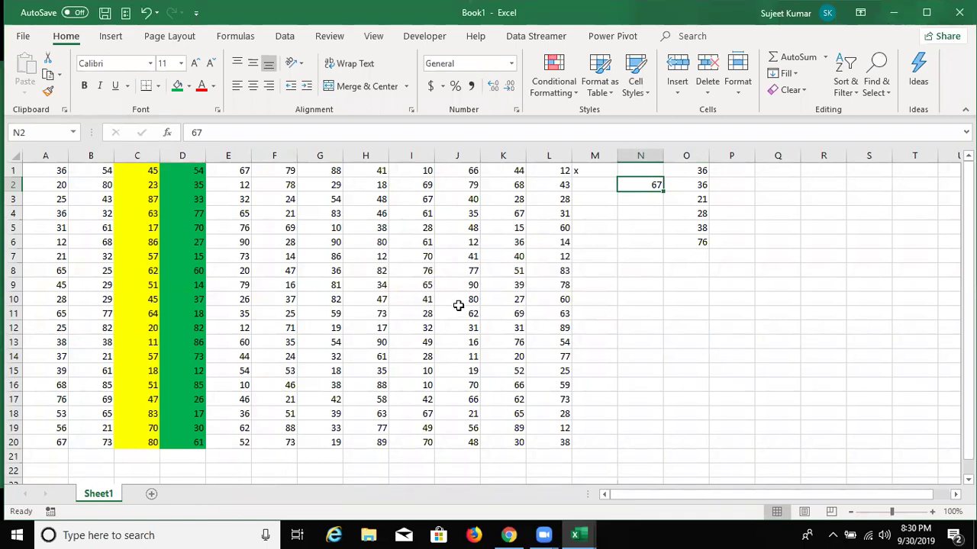
key("ctrl+z")
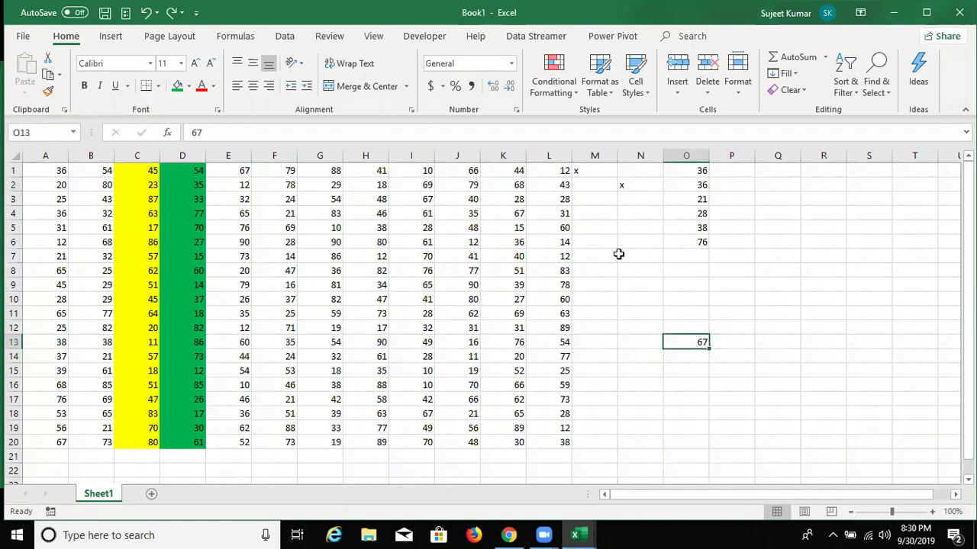
left_click(619, 255)
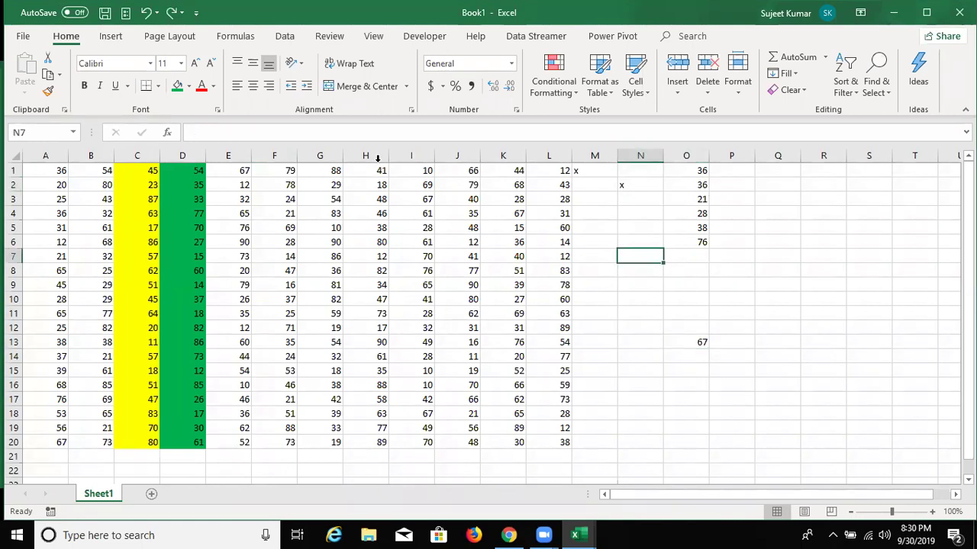
Copy cells I1:I20 and insert the copied cells at C1:C20, shifting the existing cells right.
left_click(416, 155)
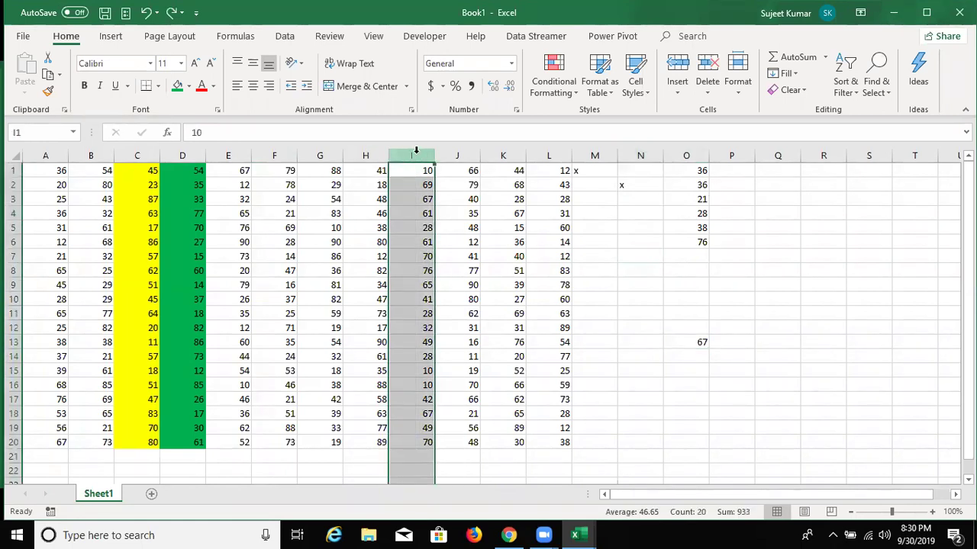
left_click(423, 211)
left_click_drag(421, 174, 425, 435)
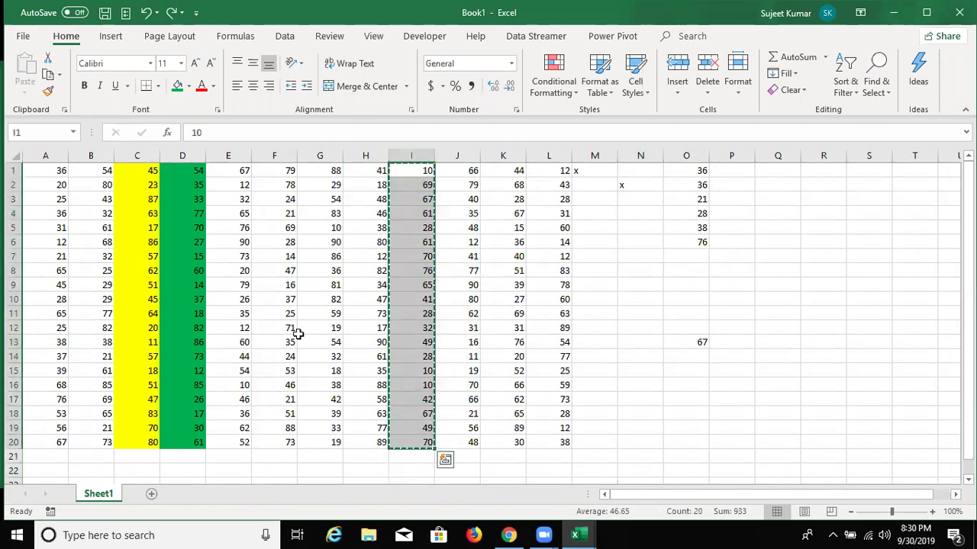
key("ctrl+c")
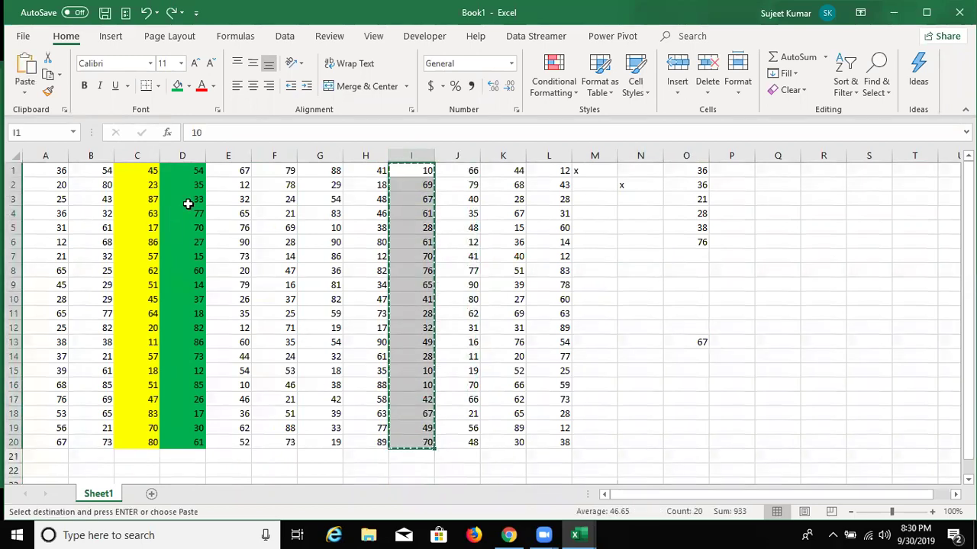
left_click(122, 168)
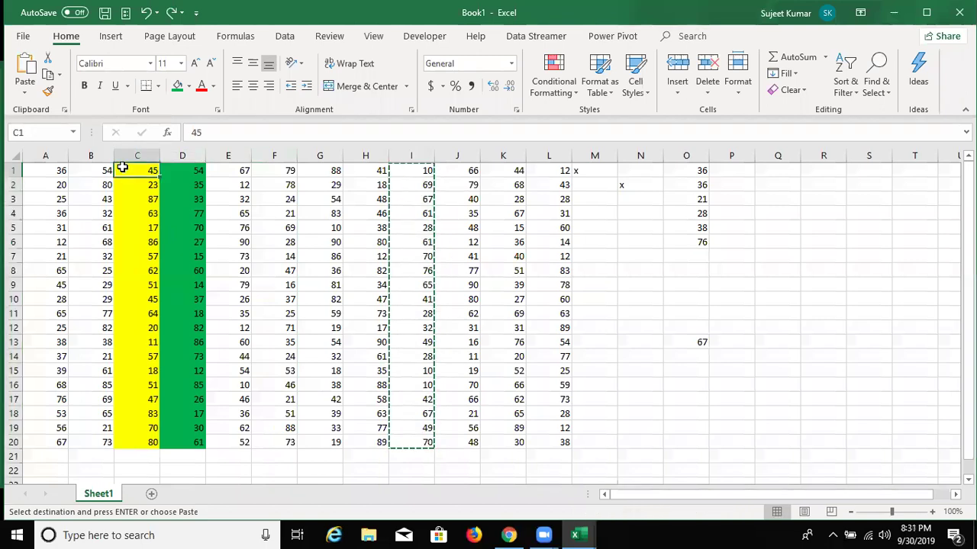
key("ctrl+shift+Down")
key("ctrl+shift+plus")
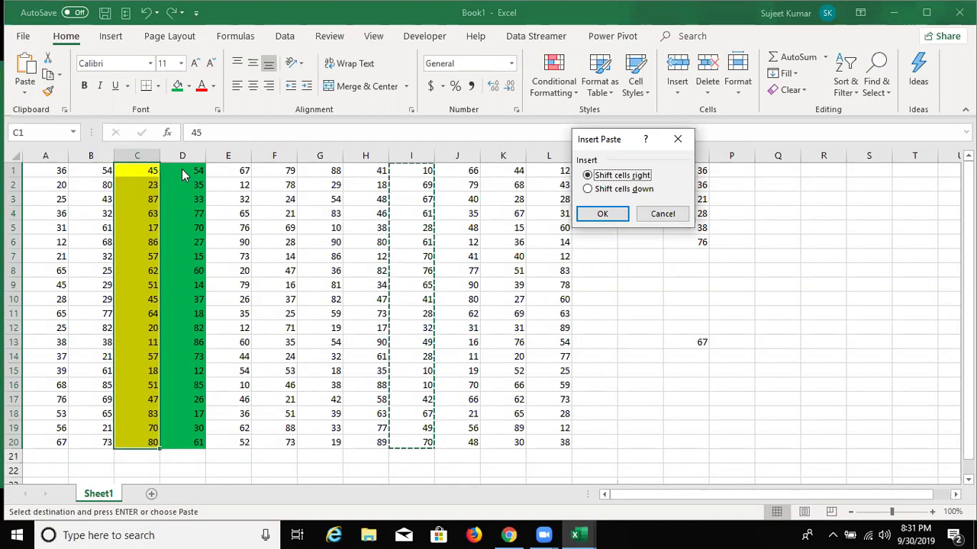
left_click(602, 213)
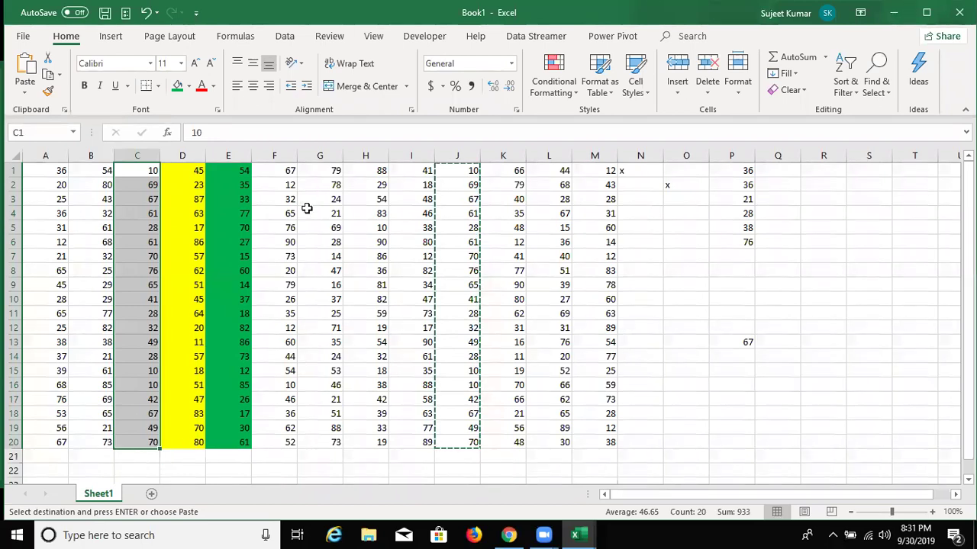
Check the insert option offered for the whole column G without applying it, and cancel the active copy selection.
left_click(321, 156)
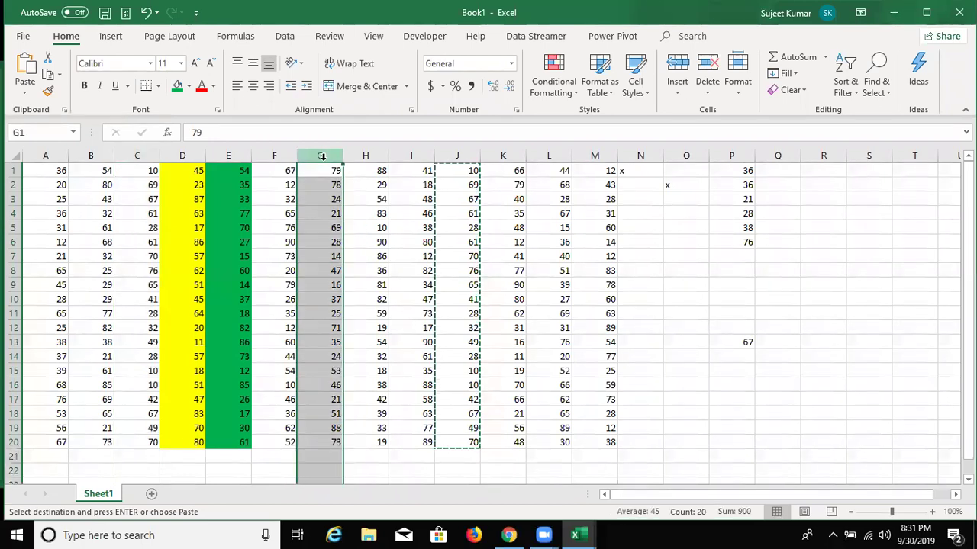
right_click(323, 159)
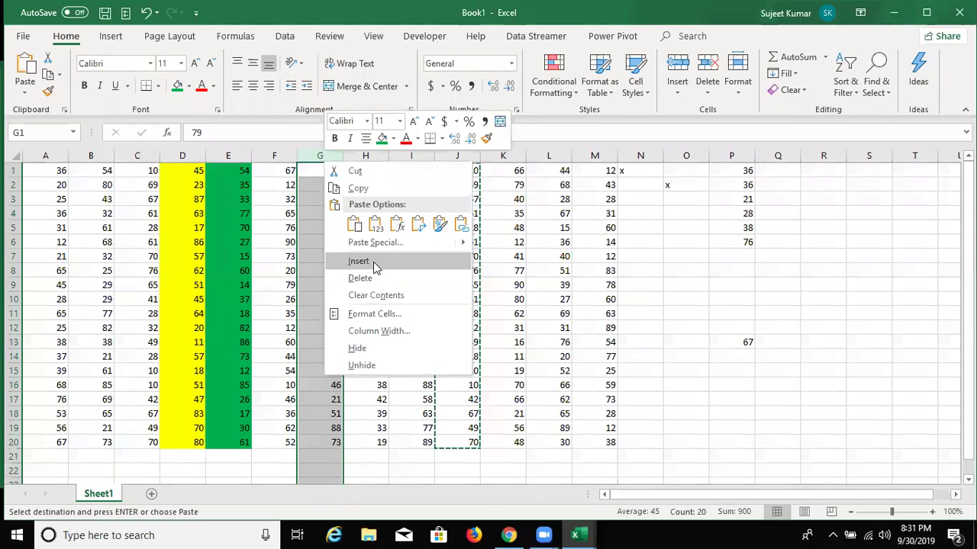
left_click(316, 247)
left_click(318, 243)
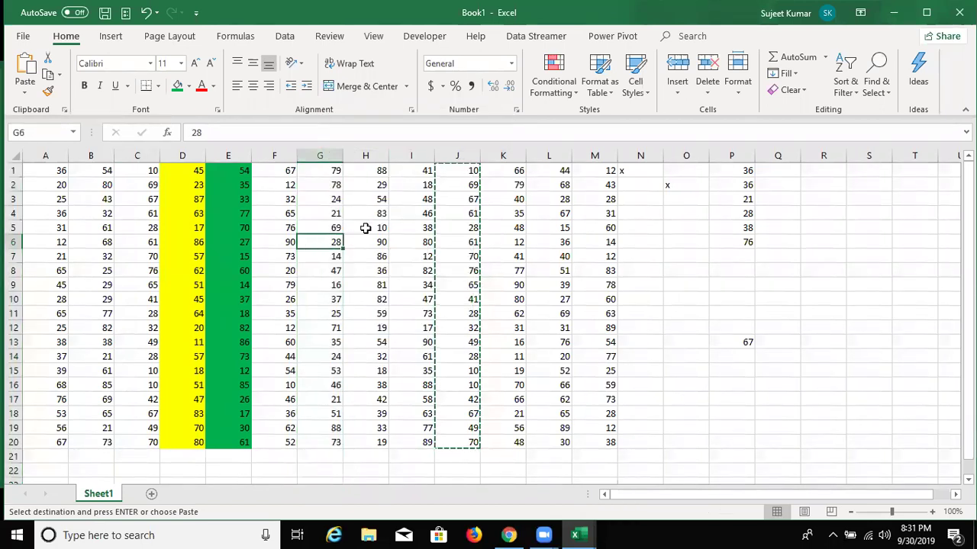
left_click(436, 185)
key("Escape")
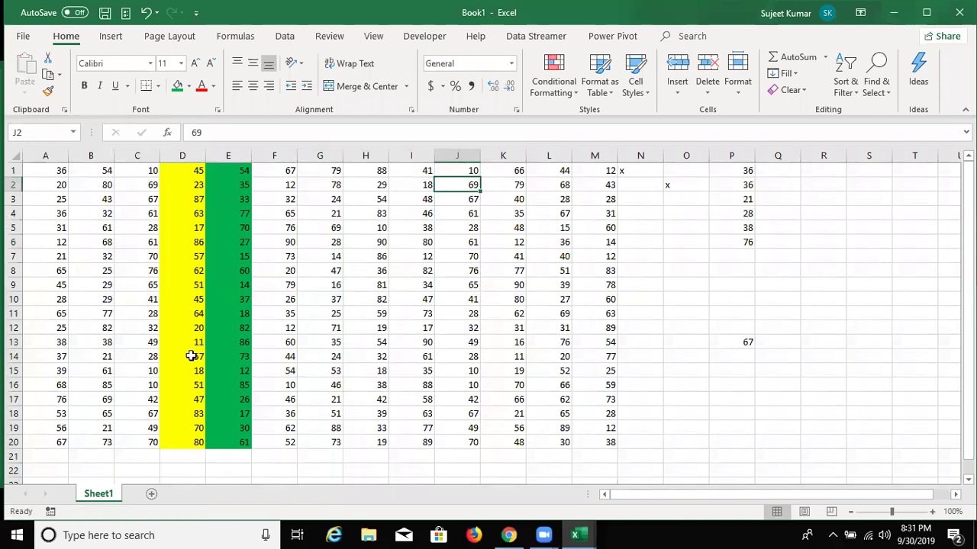
Select the whole column C from cell C2 and the whole row 3 from cell C3, and finish on cell B3.
left_click(142, 169)
left_click(139, 155)
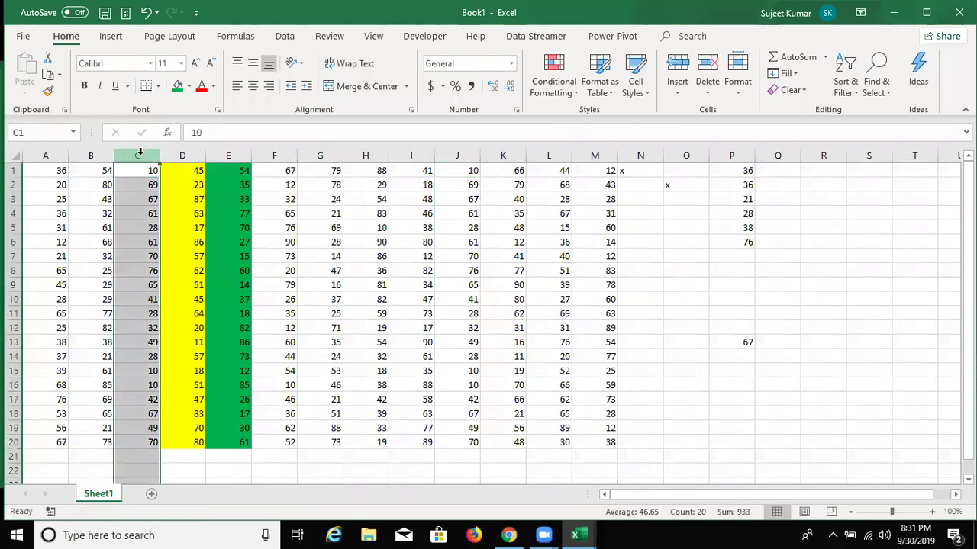
left_click(137, 185)
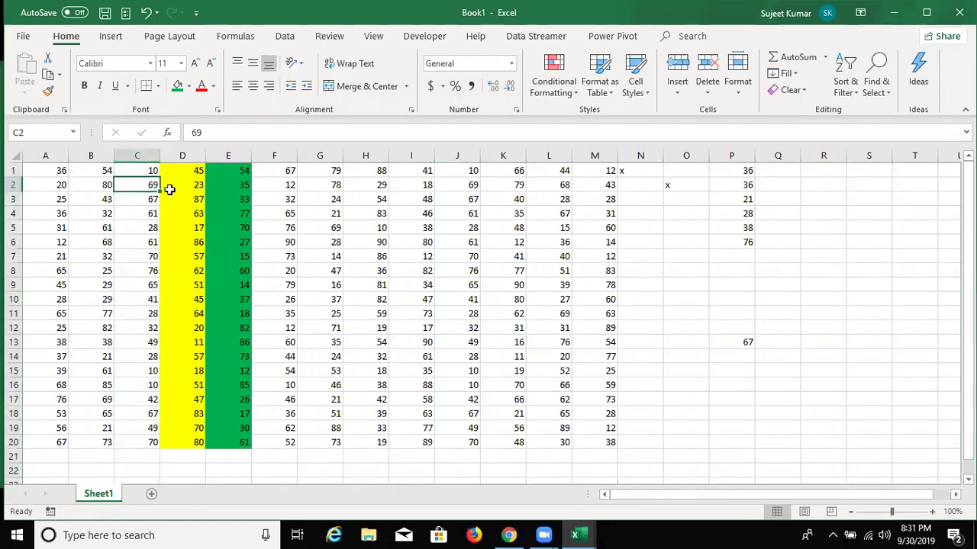
key("ctrl+space")
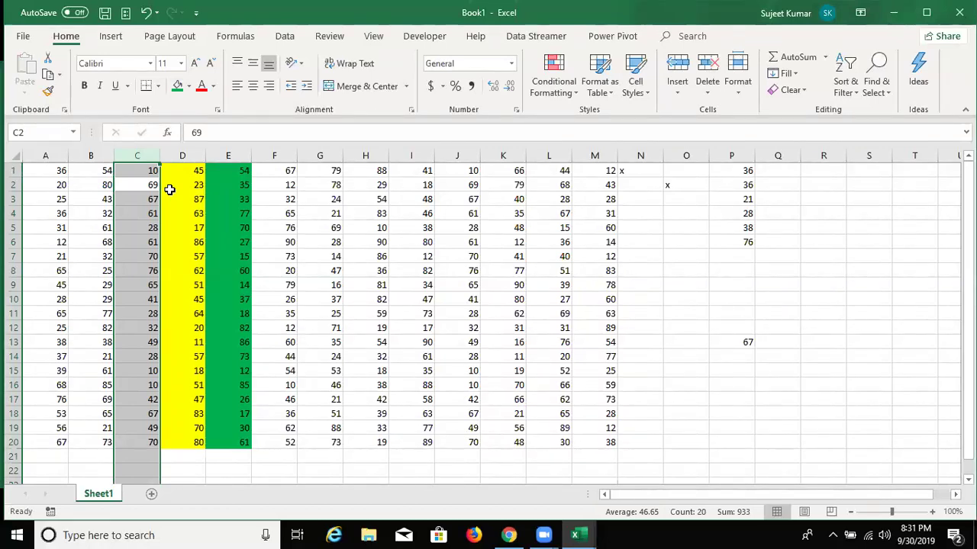
key("Down")
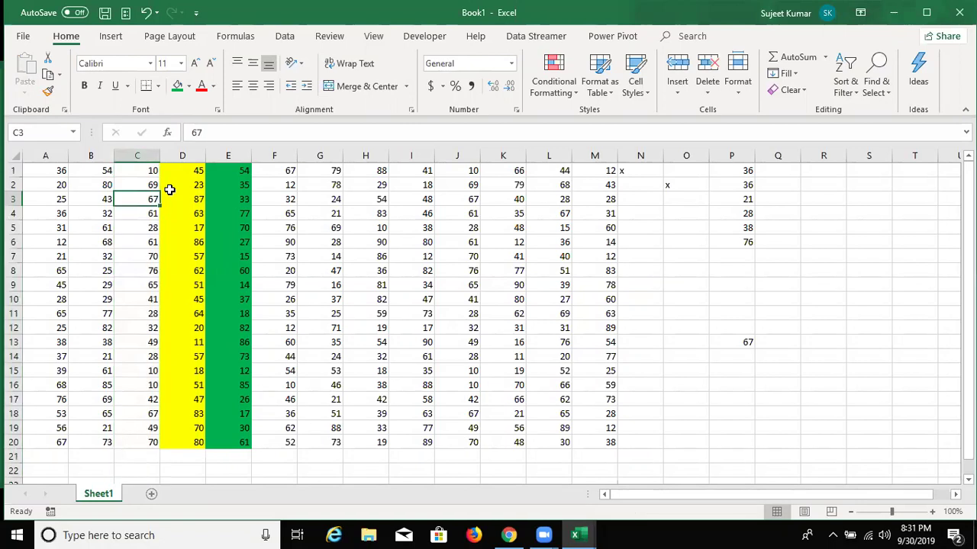
key("shift+space")
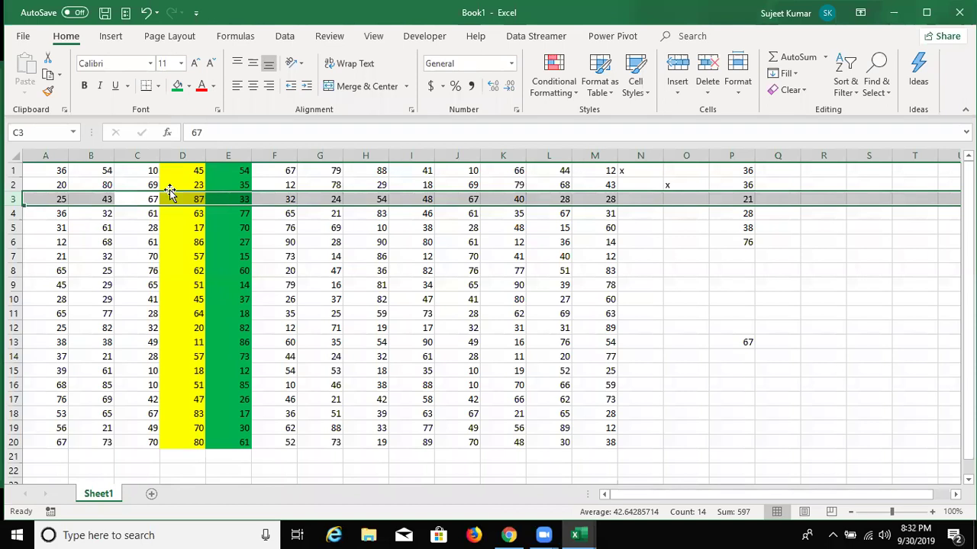
key("Left")
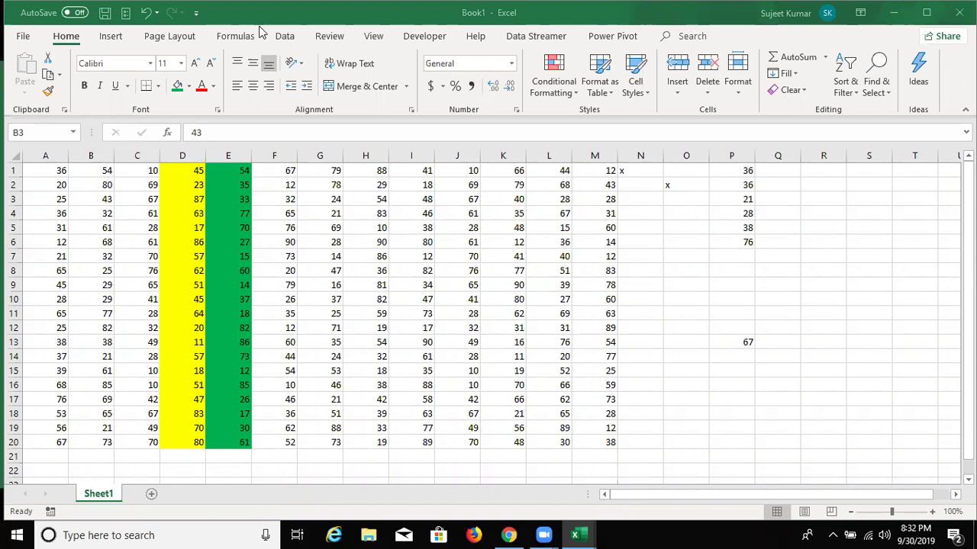
Search the Help for "shortcut" and open the article "Keyboard shortcuts in Excel".
left_click(695, 36)
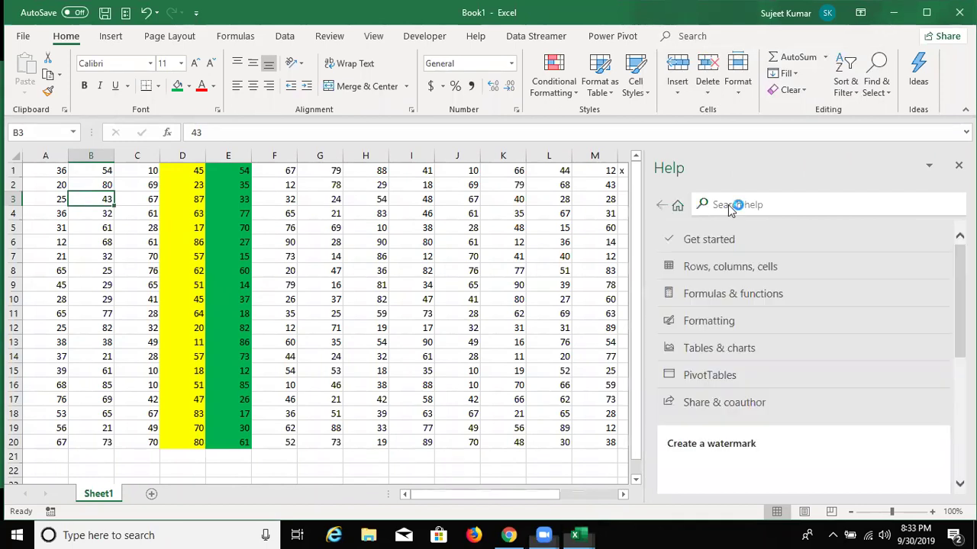
left_click(747, 204)
type("short")
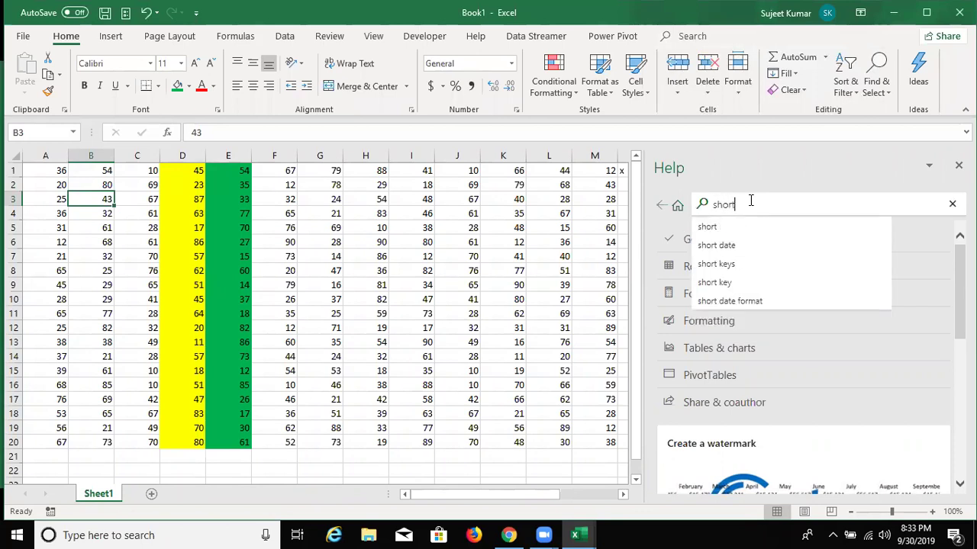
type("cut")
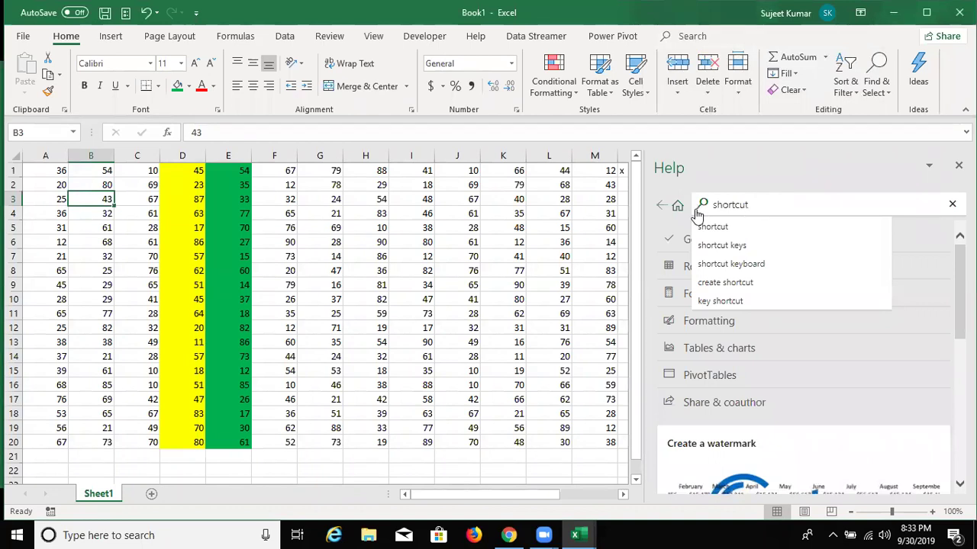
left_click(708, 226)
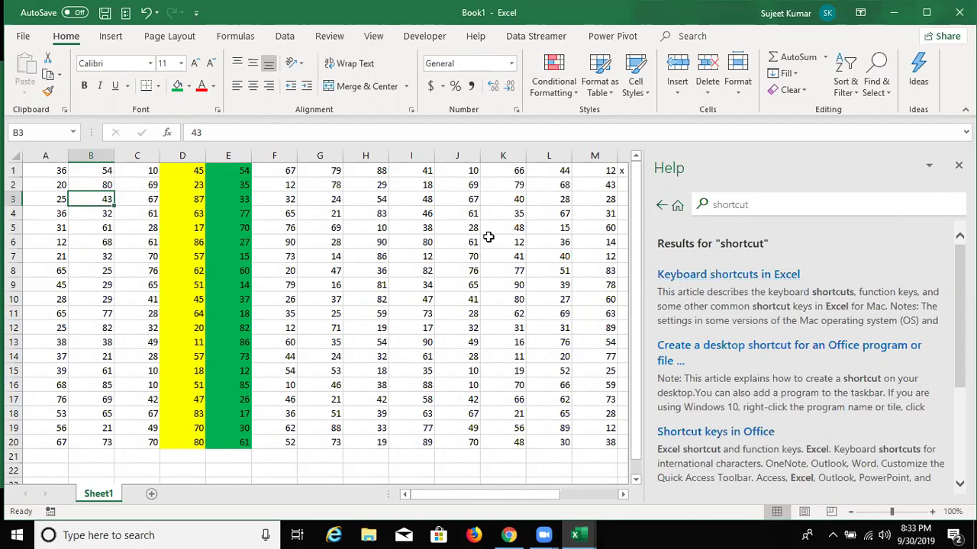
left_click(728, 276)
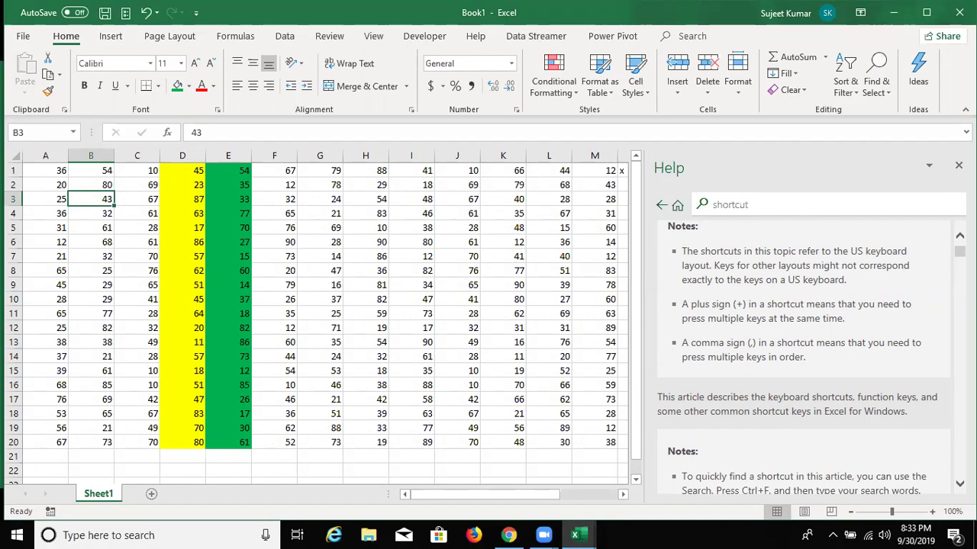
Read through the keyboard shortcuts article, covering ribbon access keys, cell navigation and cell formatting shortcuts.
scroll(803, 359, "down", 10)
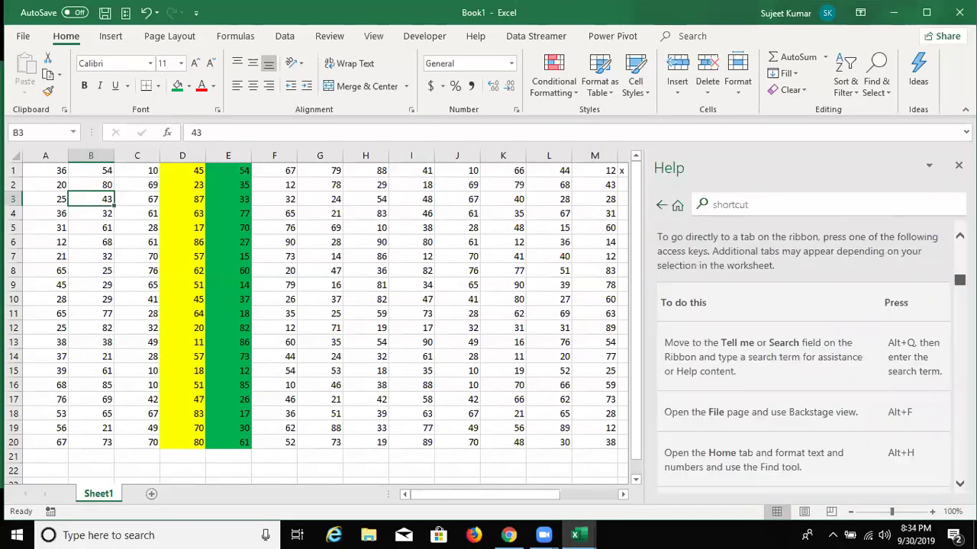
scroll(803, 359, "up", 5)
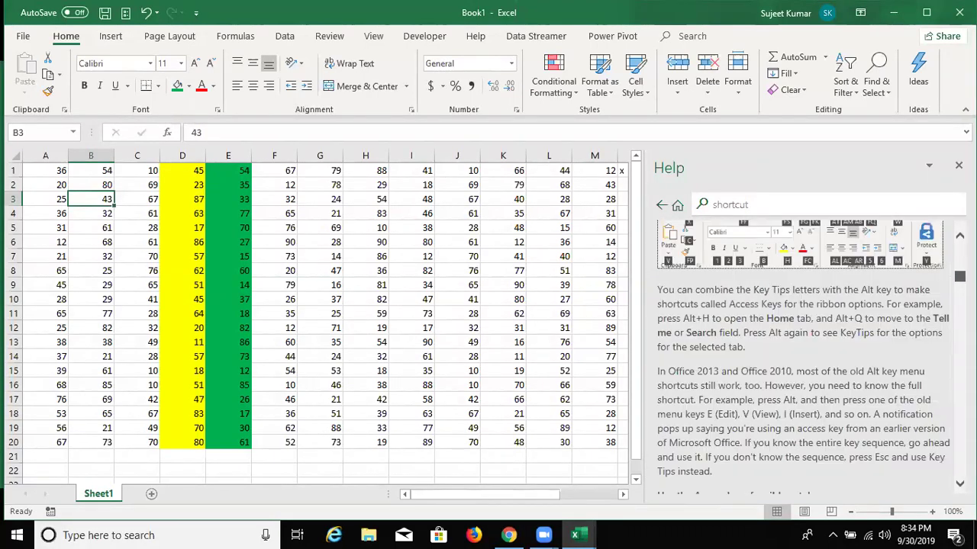
scroll(803, 359, "down", 12)
scroll(803, 359, "down", 15)
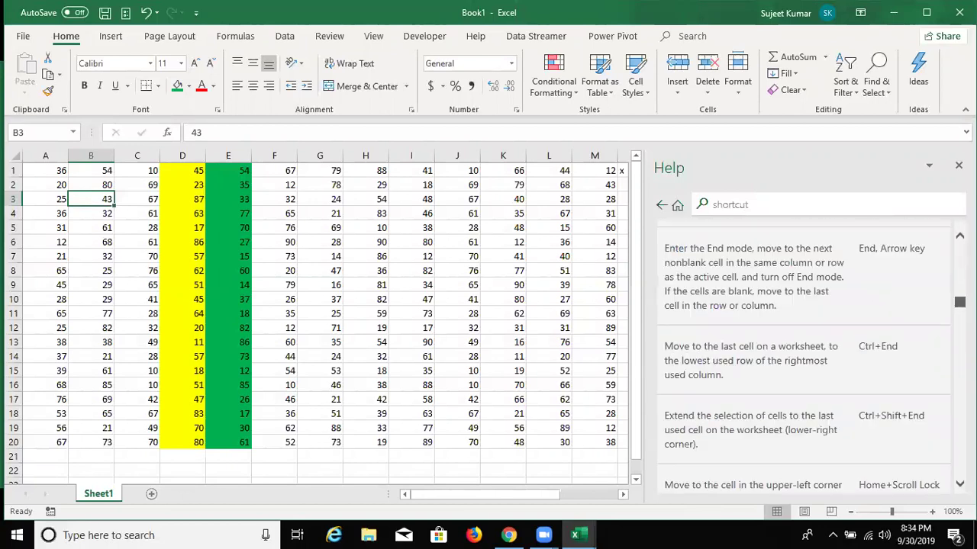
scroll(803, 359, "down", 10)
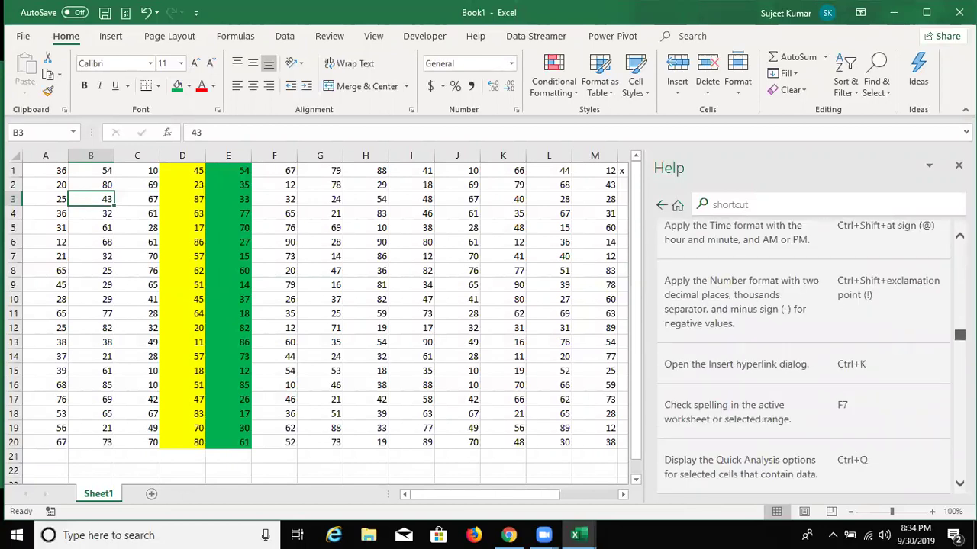
Search the Help for "limit" and open the article "Excel specifications and limits".
scroll(803, 358, "up", 10)
scroll(803, 359, "up", 10)
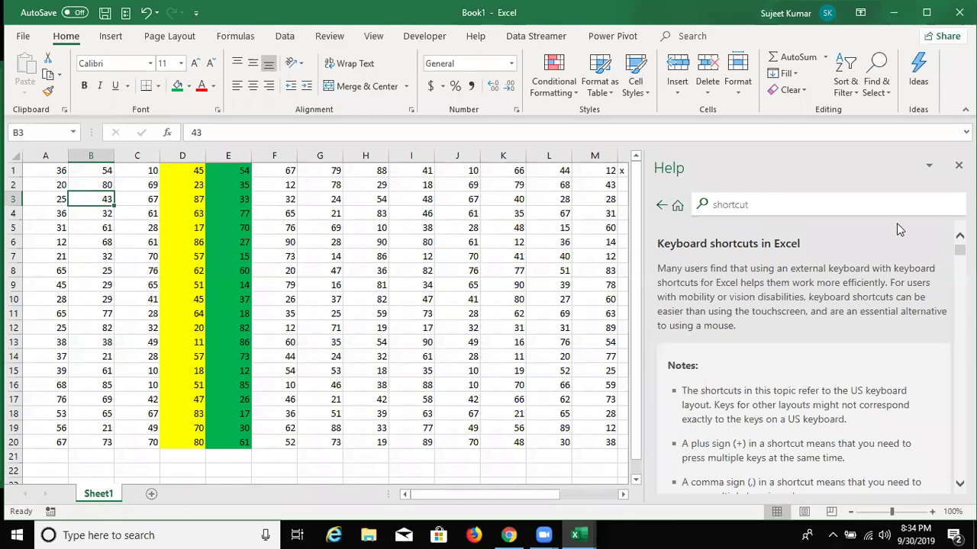
left_click(759, 206)
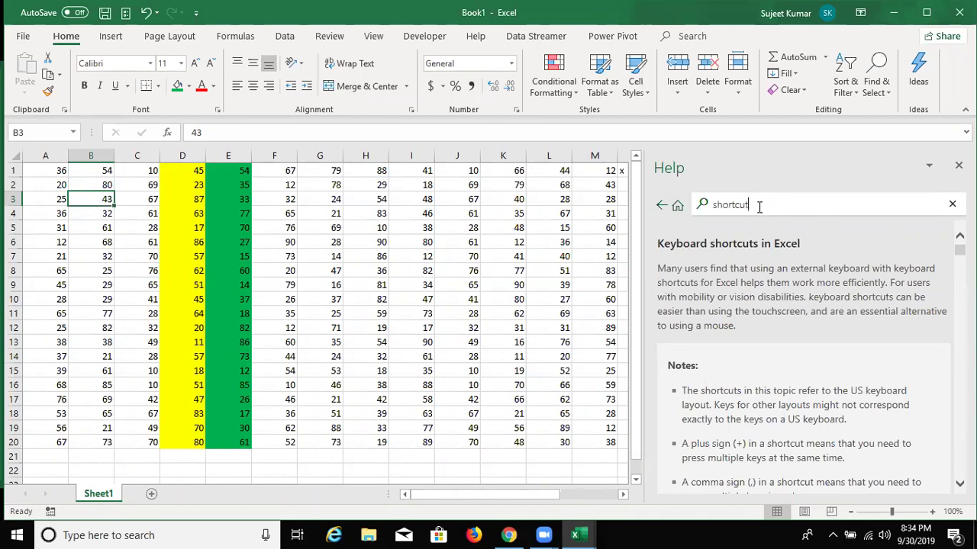
double_click(759, 206)
type("Limit")
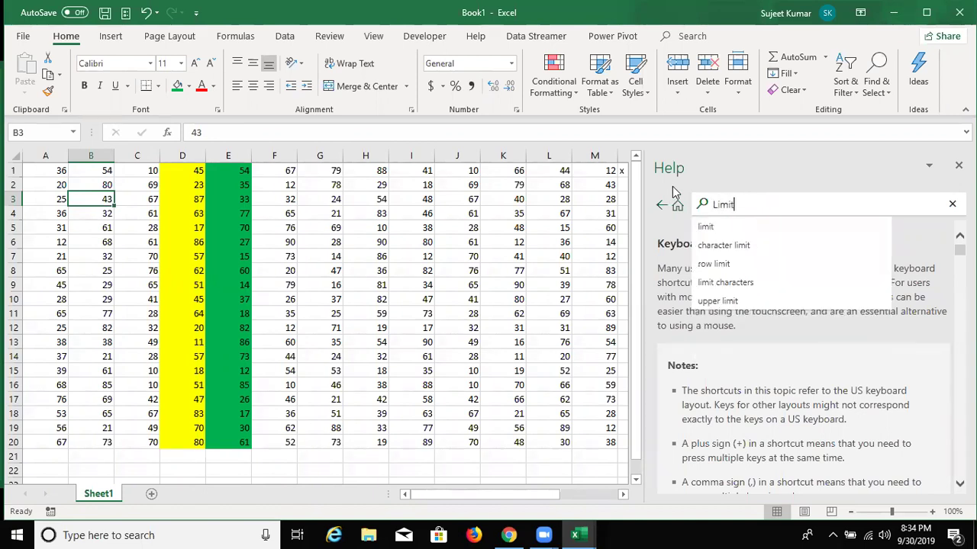
left_click(751, 233)
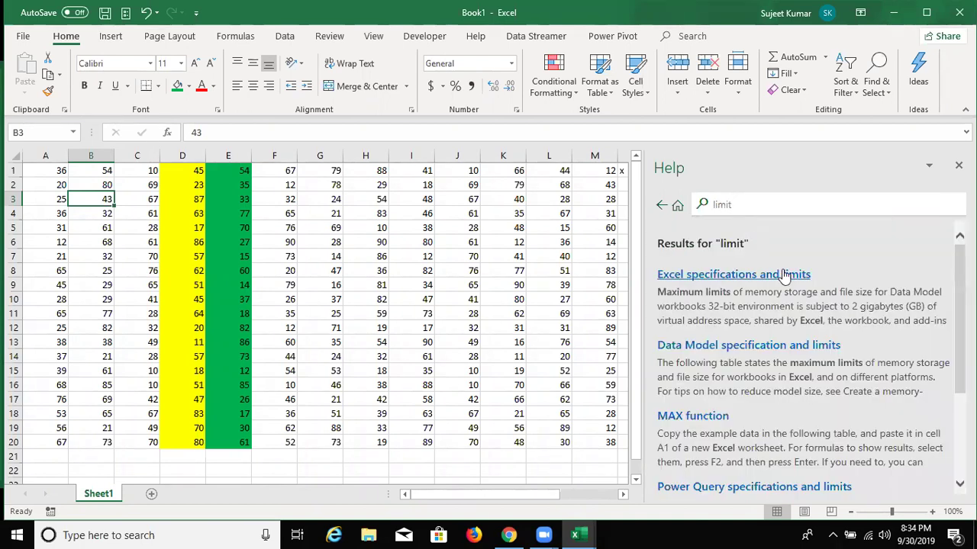
left_click(784, 276)
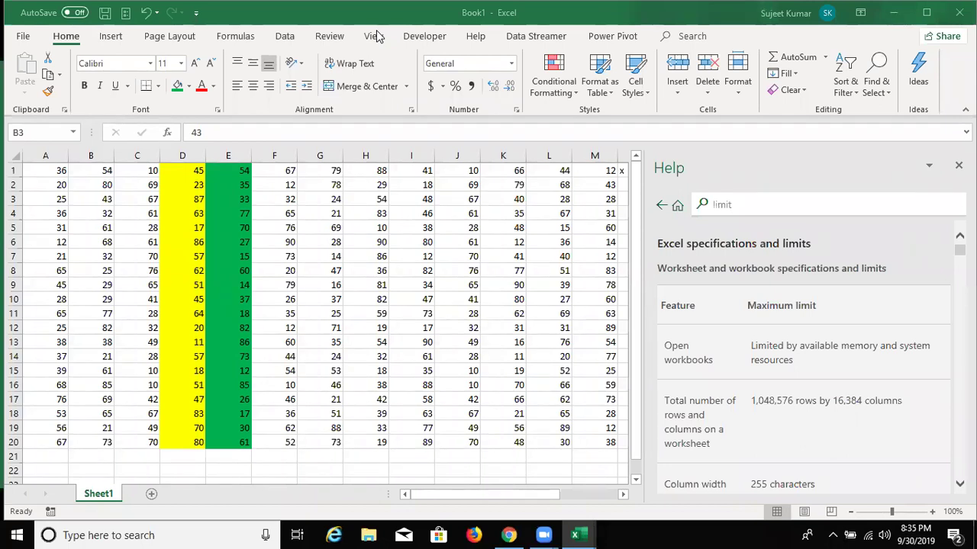
key("alt+q")
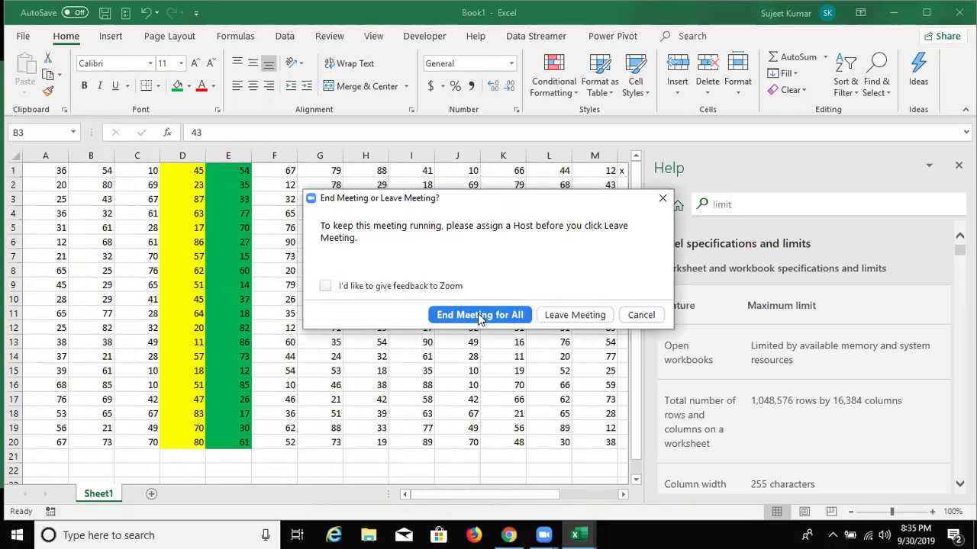